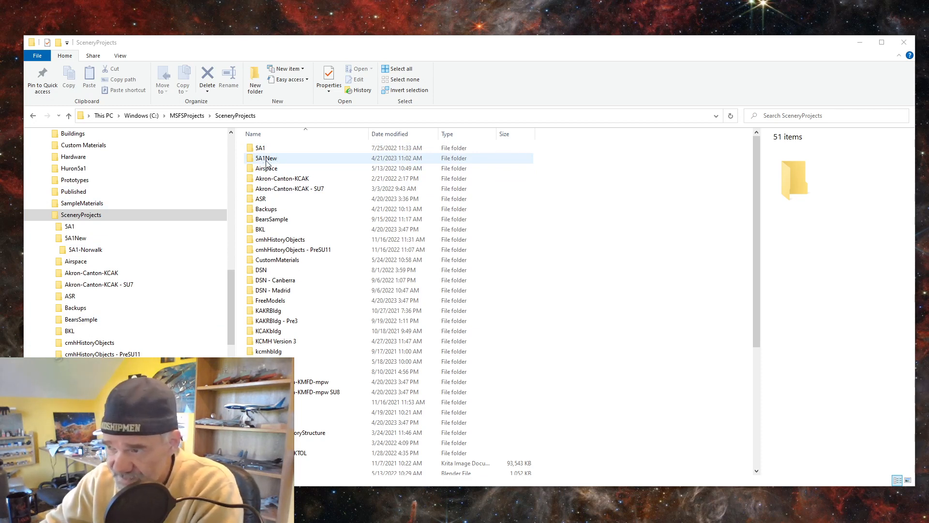
Browse from the 5A1New folder through 5A1-Norwalk, PackageSources, Scenery and airport-5a1-norwalk into the inner scenery folder.
{"action": "left_click", "coordinate": [75, 239]}
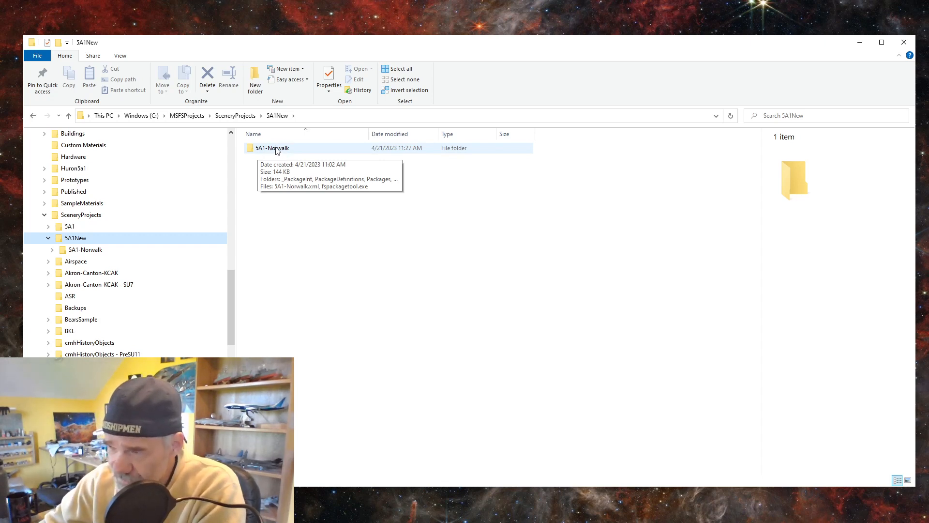
{"action": "double_click", "coordinate": [278, 153]}
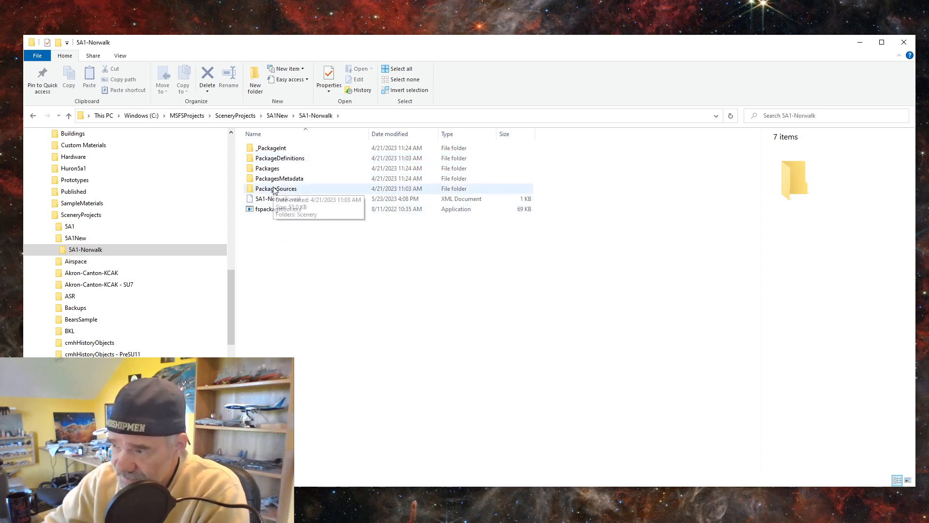
{"action": "double_click", "coordinate": [274, 189]}
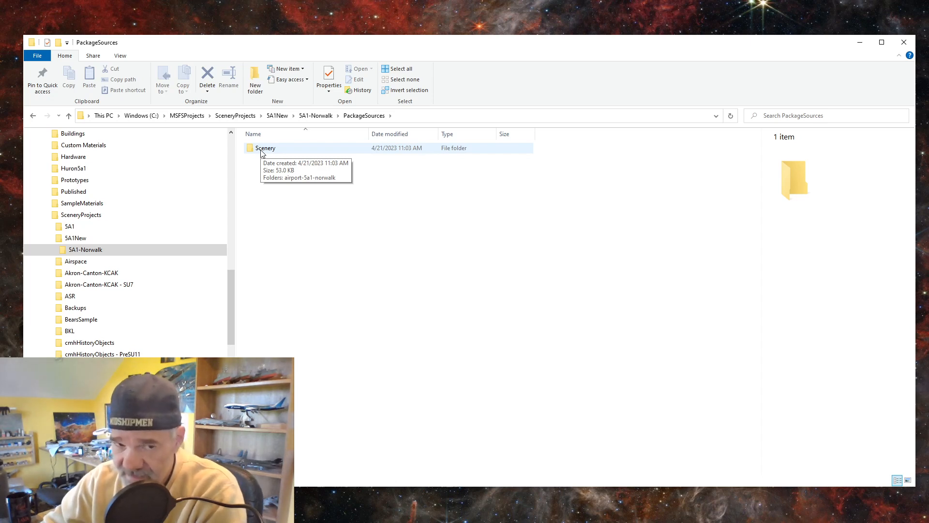
{"action": "double_click", "coordinate": [264, 148]}
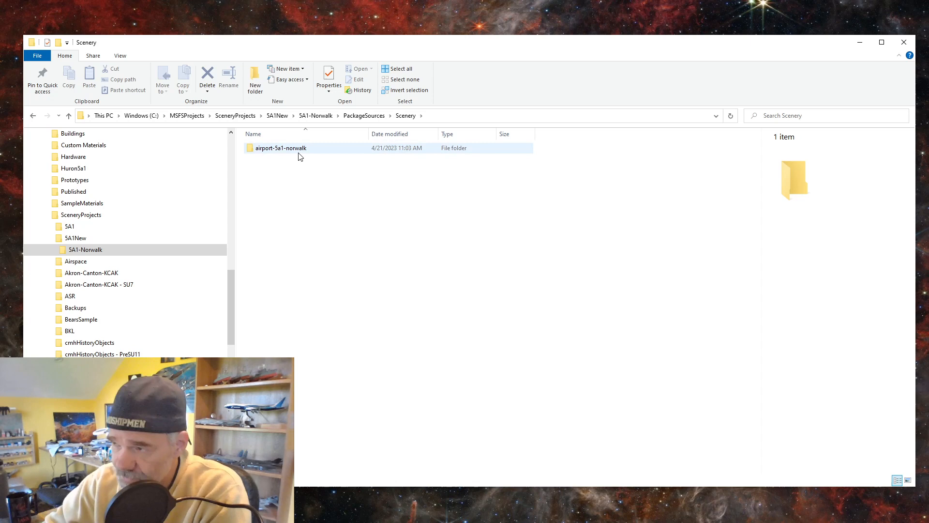
{"action": "double_click", "coordinate": [271, 153]}
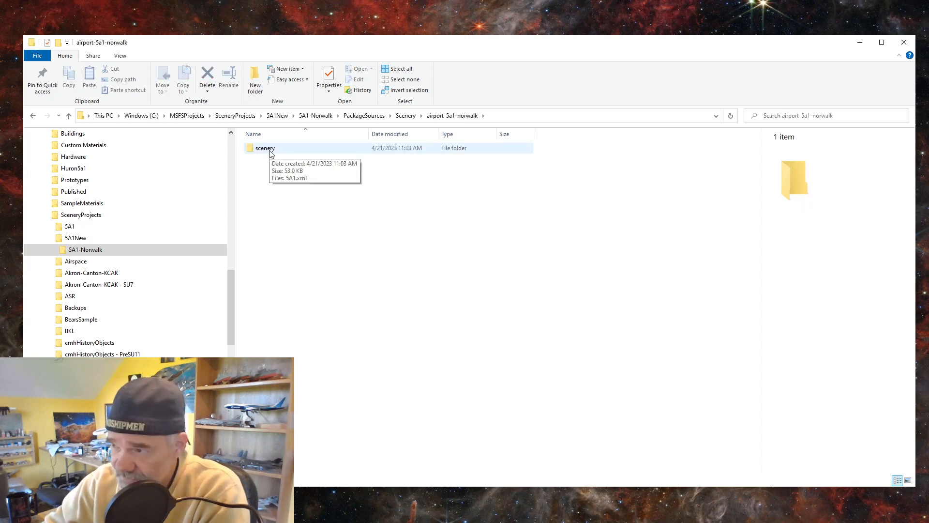
{"action": "double_click", "coordinate": [270, 152]}
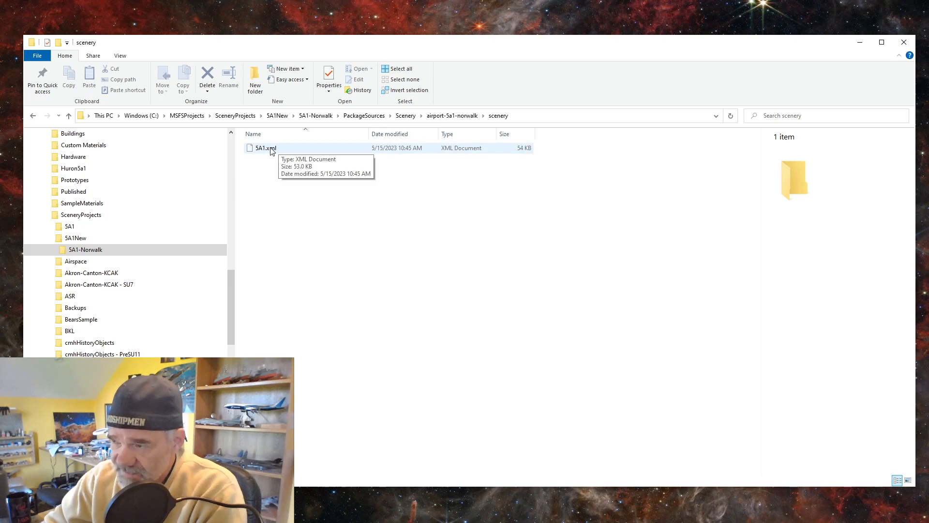
Open 5A1.xml from the scenery folder with Notepad++.
{"action": "left_click", "coordinate": [271, 149]}
{"action": "right_click", "coordinate": [271, 149]}
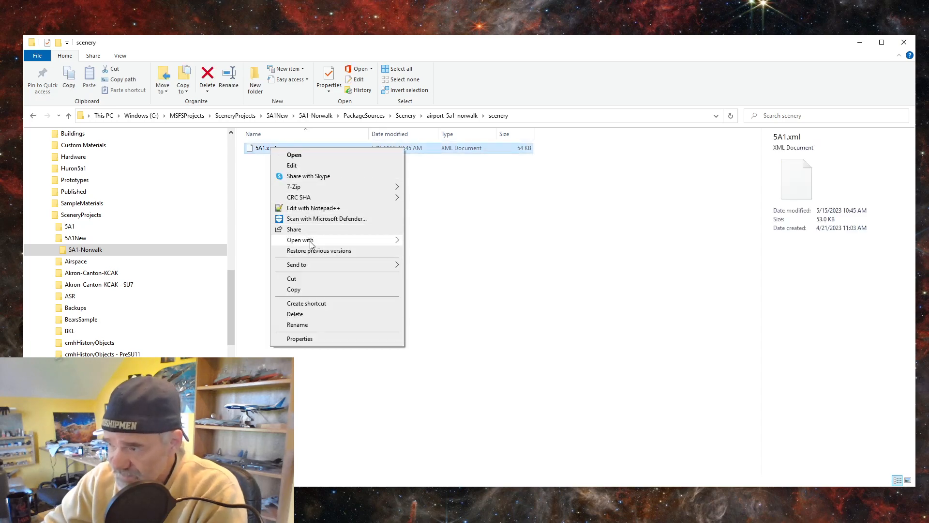
{"action": "mouse_move", "coordinate": [311, 242]}
{"action": "left_click", "coordinate": [453, 283]}
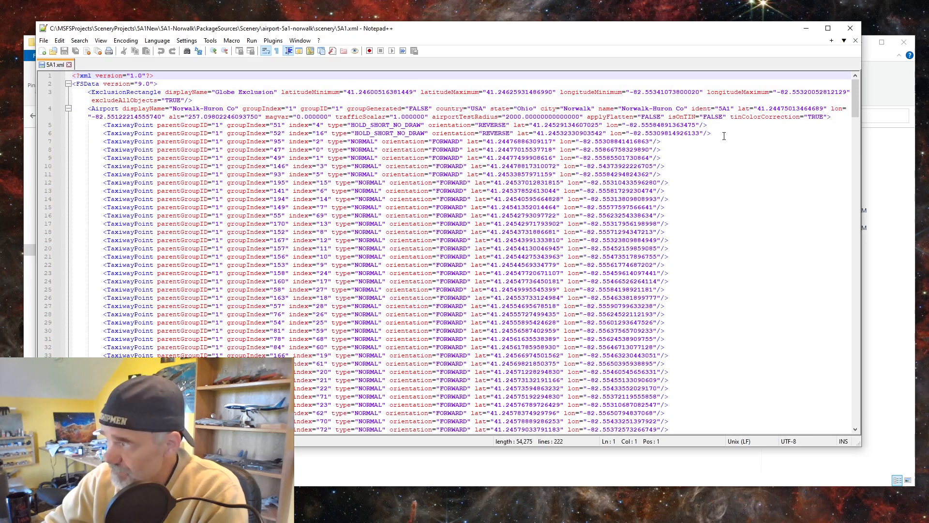
Examine the taxiway point and parking entries in 5A1.xml, close the file and editor, and go back to the PackageSources folder.
{"action": "scroll", "coordinate": [724, 136], "scroll_direction": "down", "scroll_amount": 14}
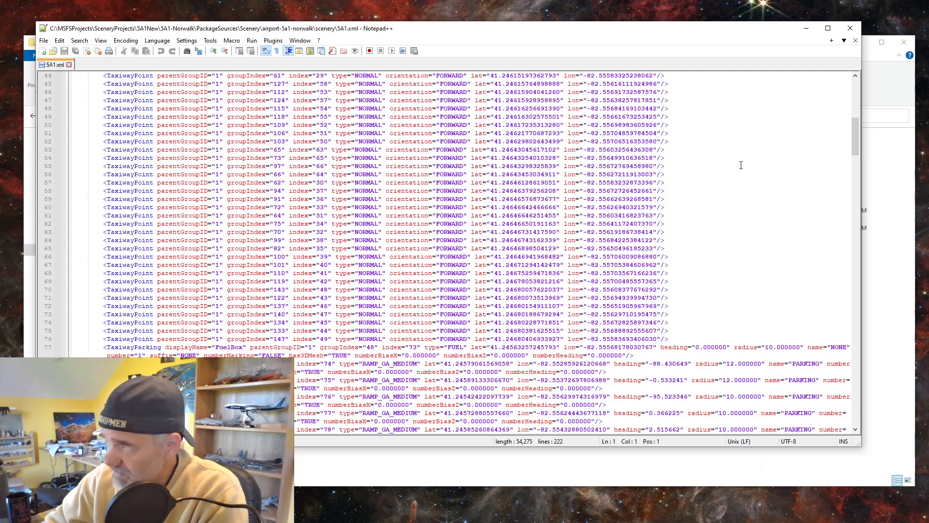
{"action": "left_click_drag", "start_coordinate": [856, 141], "coordinate": [857, 95]}
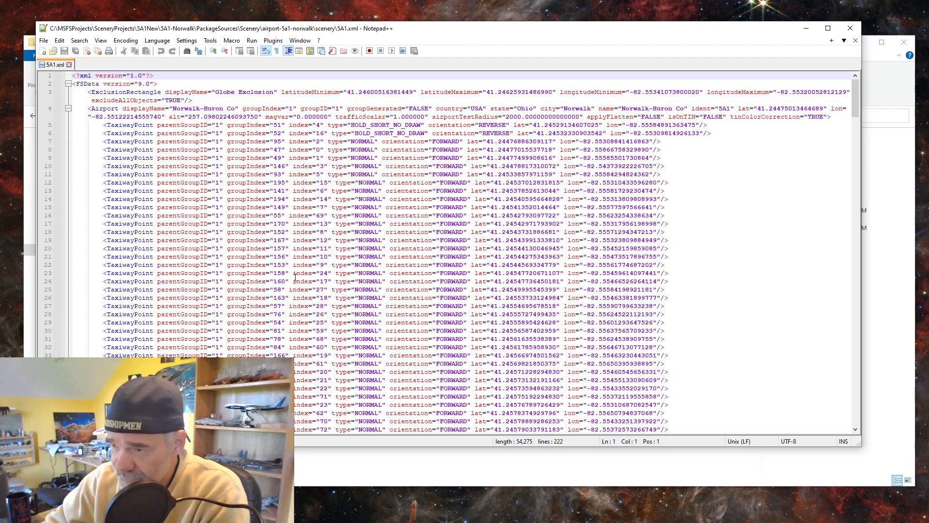
{"action": "left_click_drag", "start_coordinate": [856, 101], "coordinate": [856, 179]}
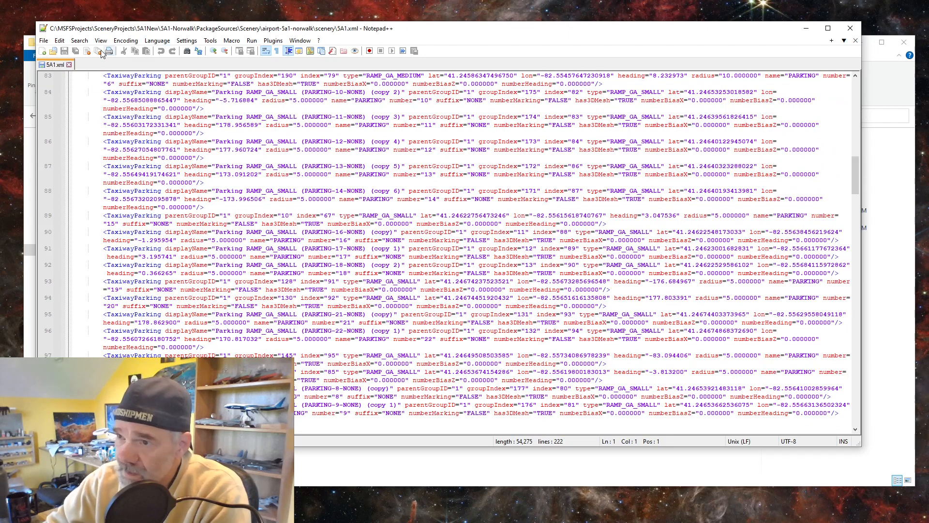
{"action": "left_click", "coordinate": [69, 65]}
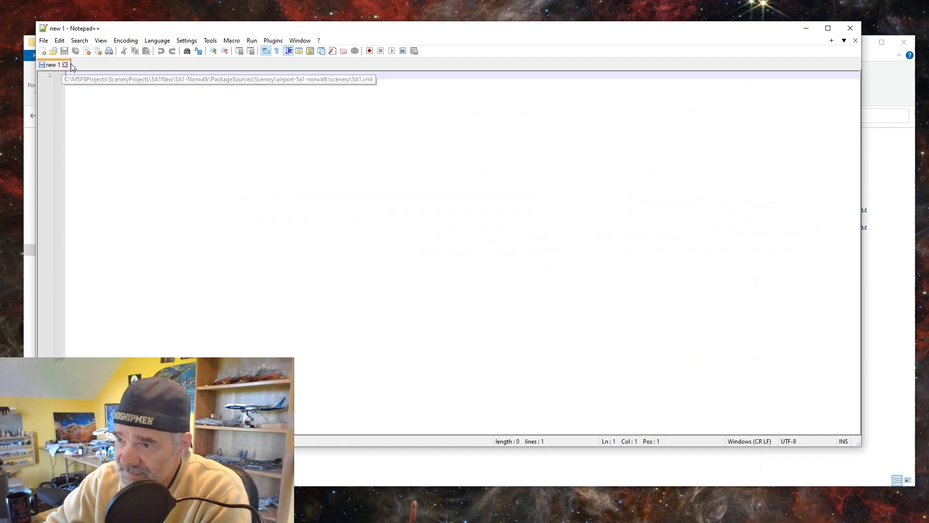
{"action": "left_click", "coordinate": [850, 28]}
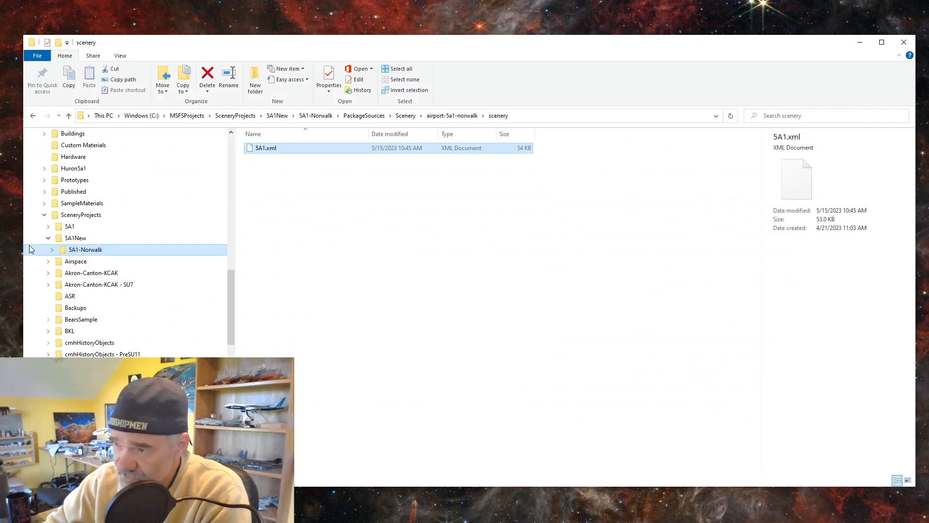
{"action": "left_click", "coordinate": [364, 116]}
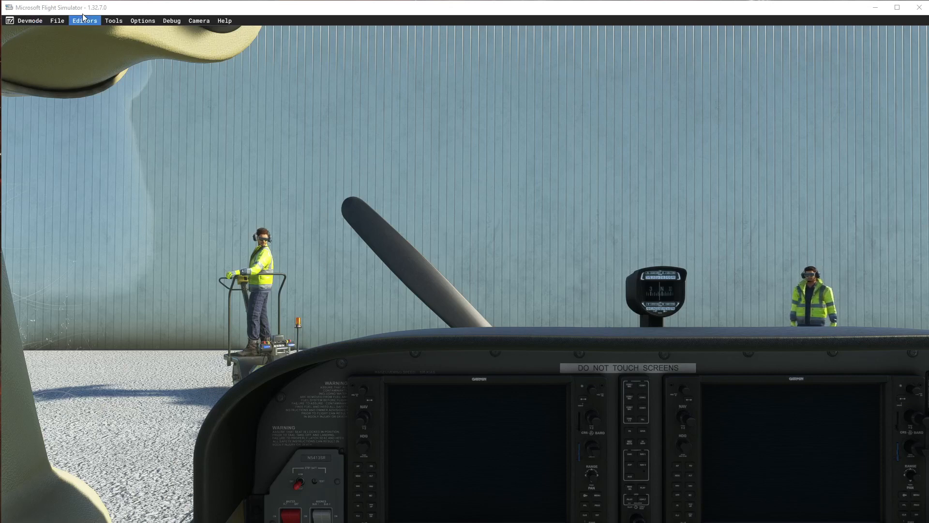
Switch to Microsoft Flight Simulator and open the project 5A1-Norwalk.xml from SceneryProjects\5A1New\5A1-Norwalk.
{"action": "left_click", "coordinate": [59, 20]}
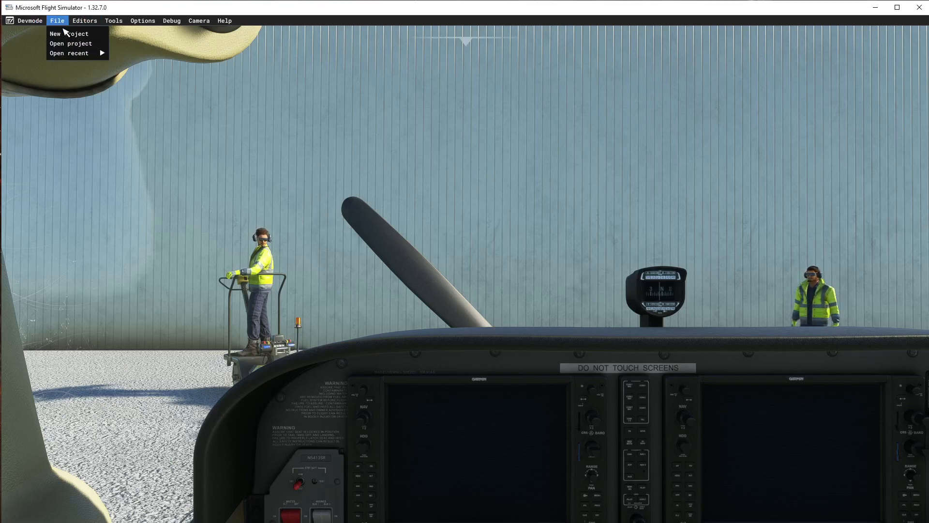
{"action": "left_click", "coordinate": [74, 47]}
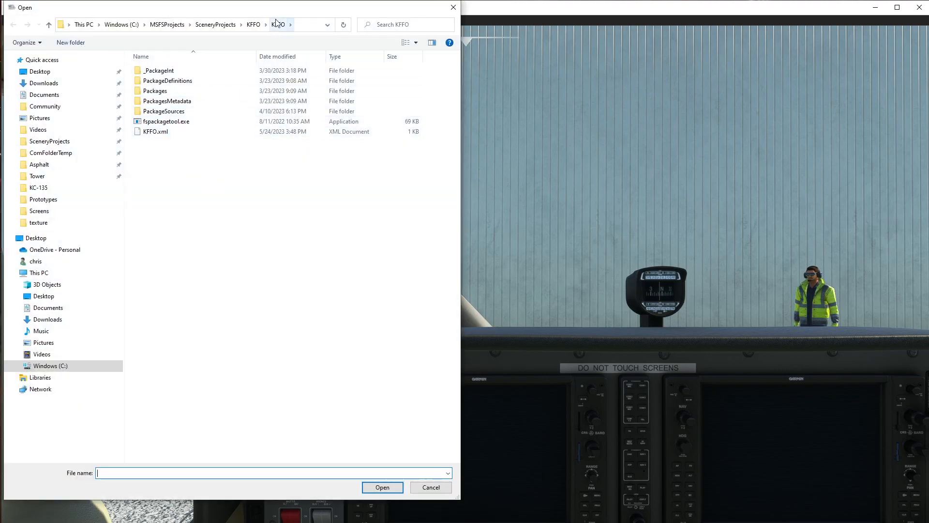
{"action": "left_click", "coordinate": [213, 25]}
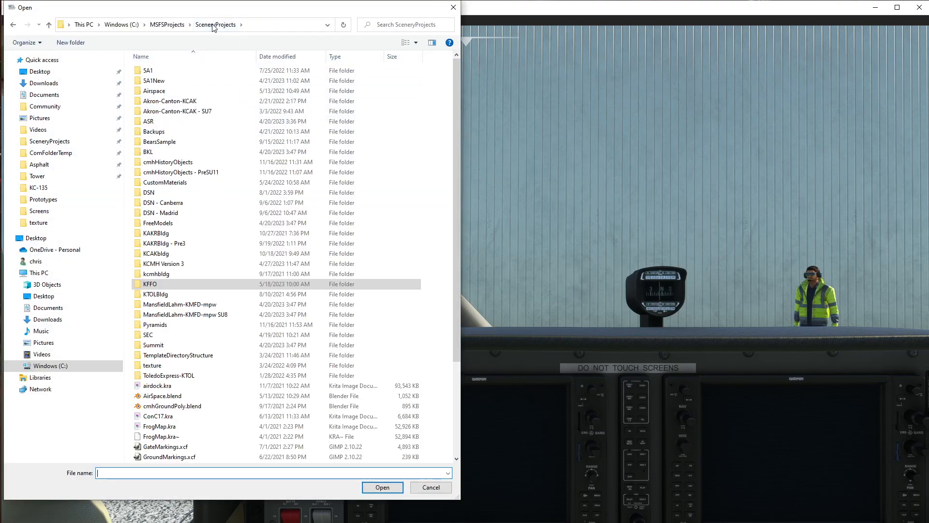
{"action": "double_click", "coordinate": [154, 81]}
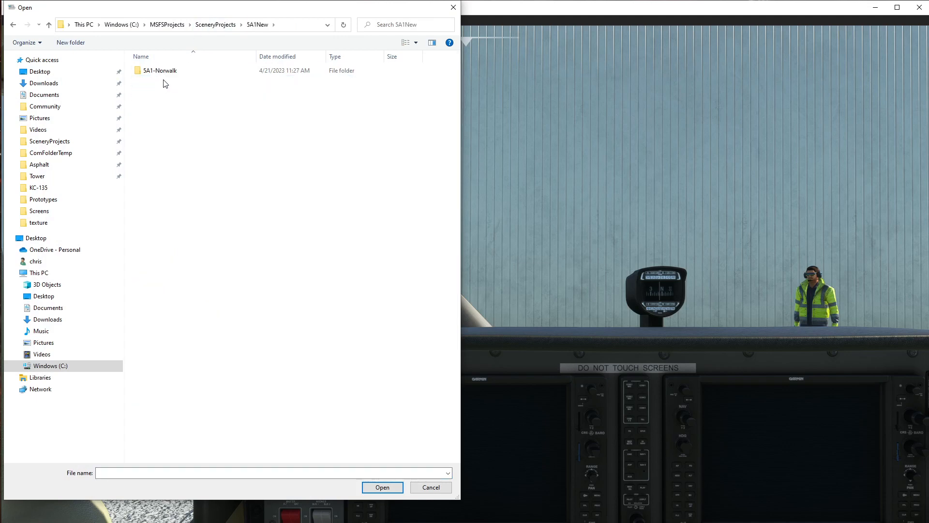
{"action": "double_click", "coordinate": [166, 73]}
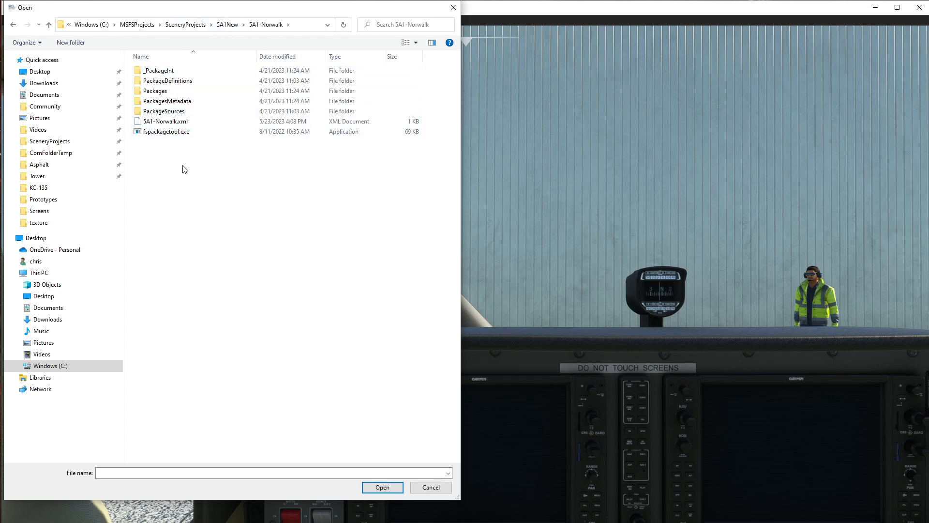
{"action": "left_click", "coordinate": [164, 123]}
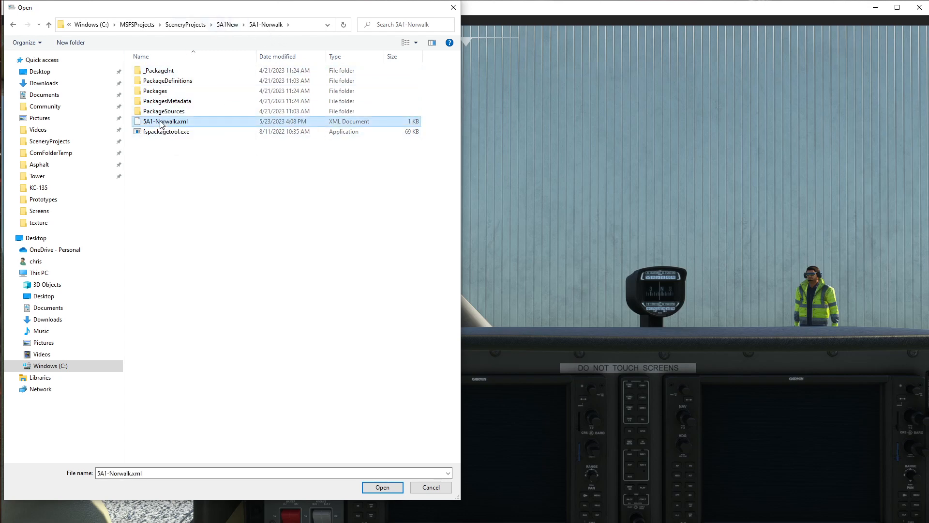
{"action": "left_click", "coordinate": [382, 488]}
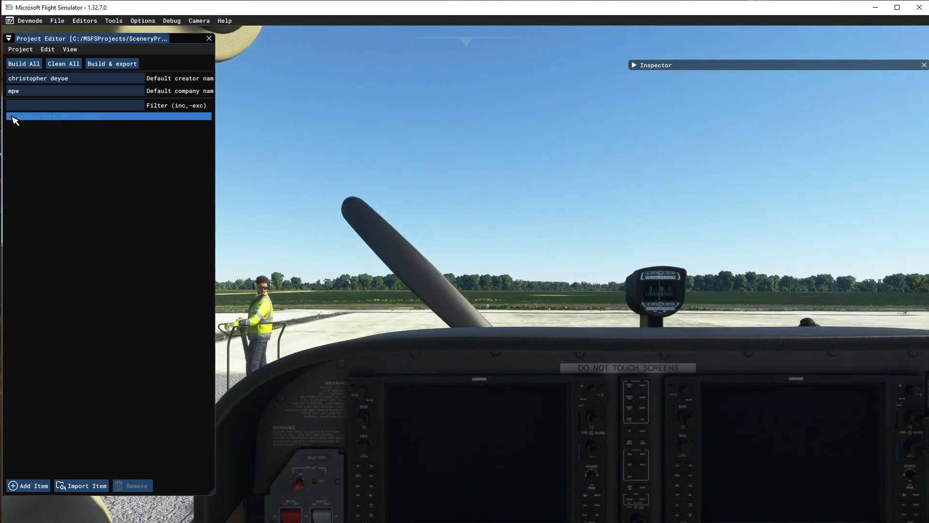
Load the scenery BGL asset group of mpw-airport-5a1-norwalk into the Scenery Editor and collapse its Inspector.
{"action": "left_click", "coordinate": [12, 117]}
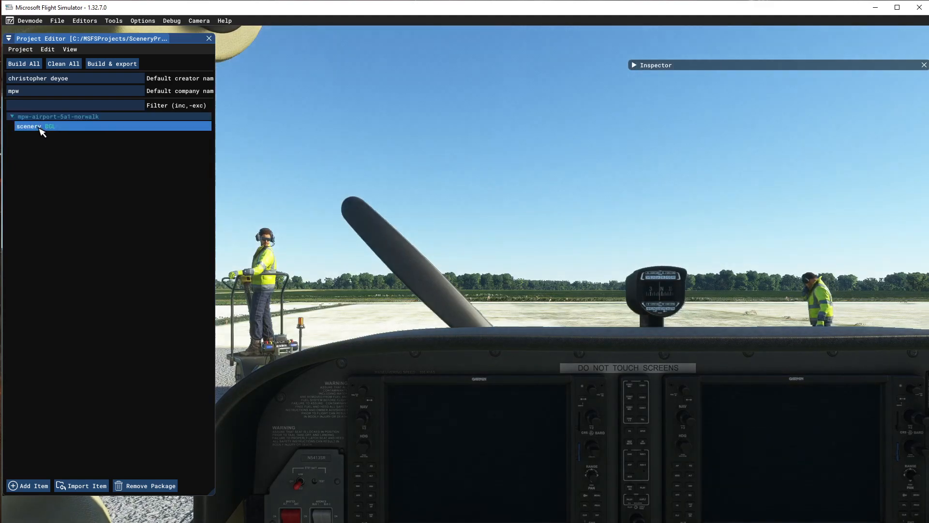
{"action": "left_click", "coordinate": [41, 127]}
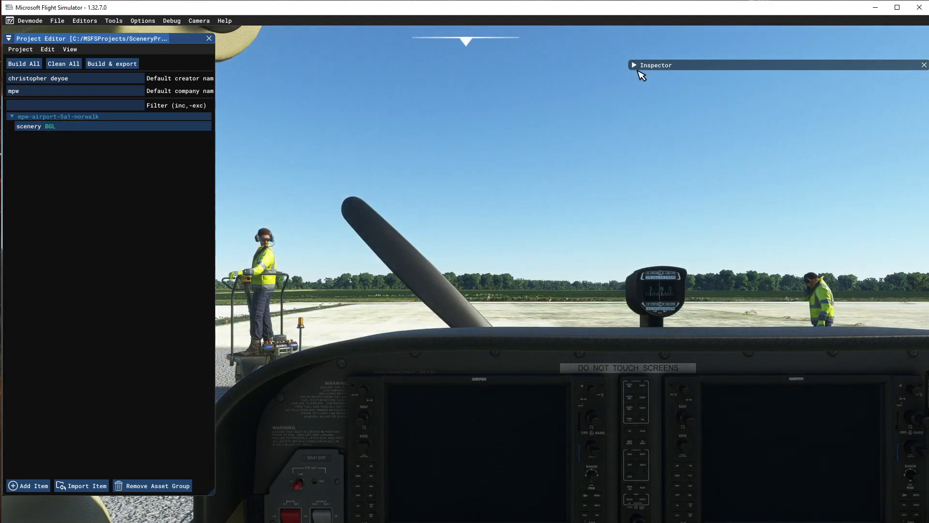
{"action": "left_click", "coordinate": [635, 65]}
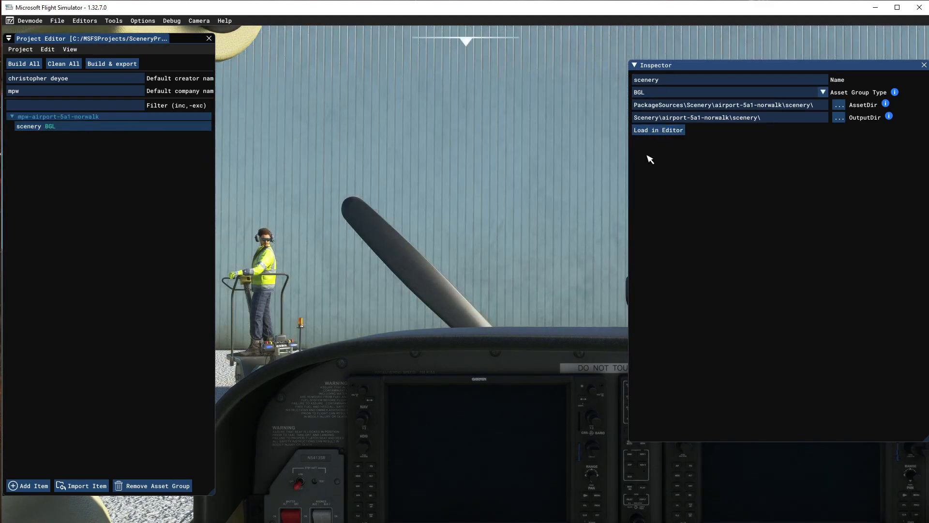
{"action": "left_click", "coordinate": [662, 132]}
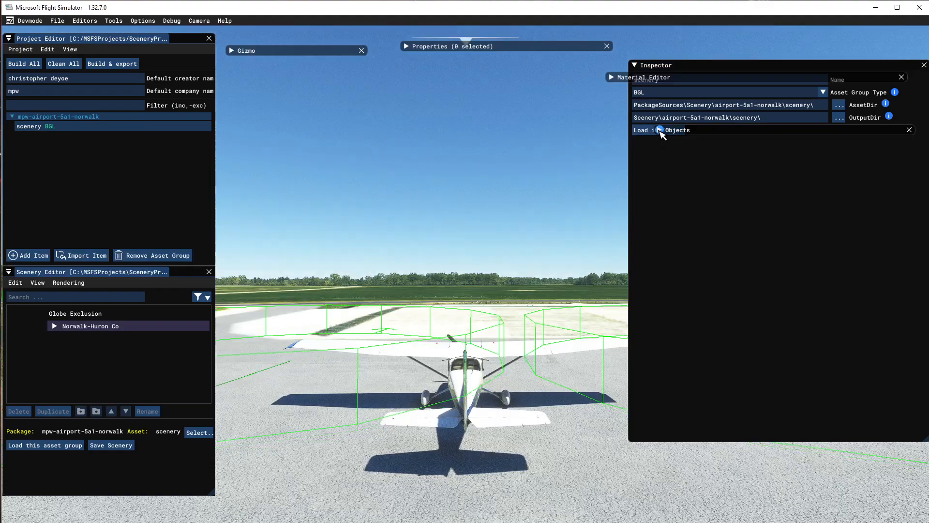
{"action": "left_click", "coordinate": [634, 65]}
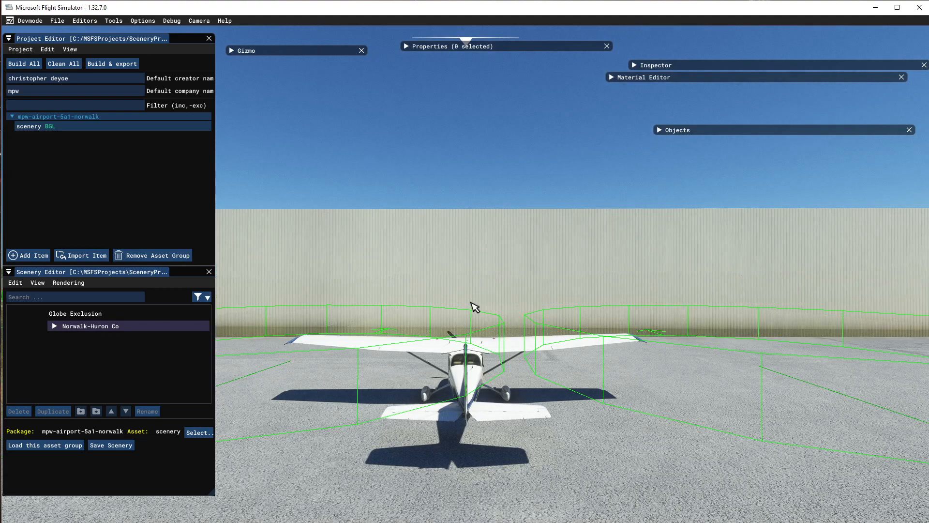
Examine the airport layout from above, covering the taxiway network, parking spots, hangars and the connections to the runway.
{"action": "right_click_drag", "start_coordinate": [477, 292], "coordinate": [479, 397]}
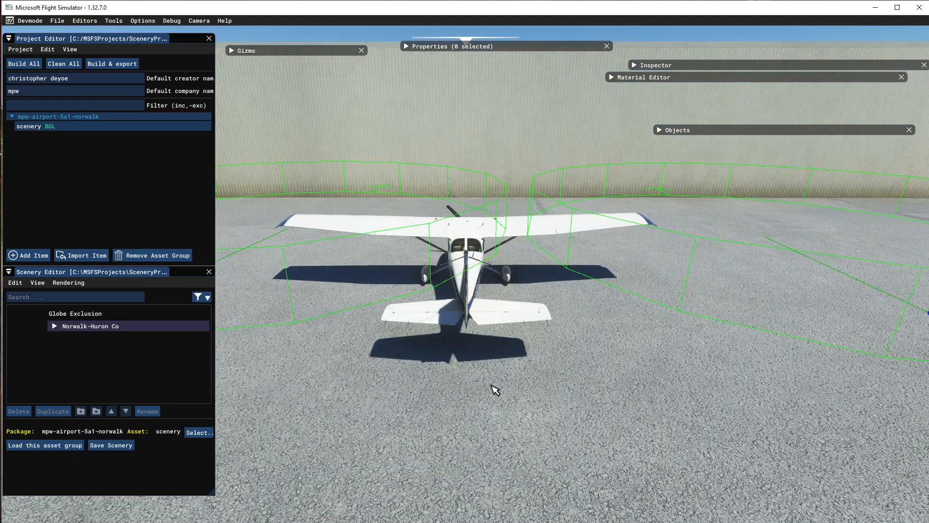
{"action": "scroll", "coordinate": [490, 385], "scroll_direction": "down", "scroll_amount": 10}
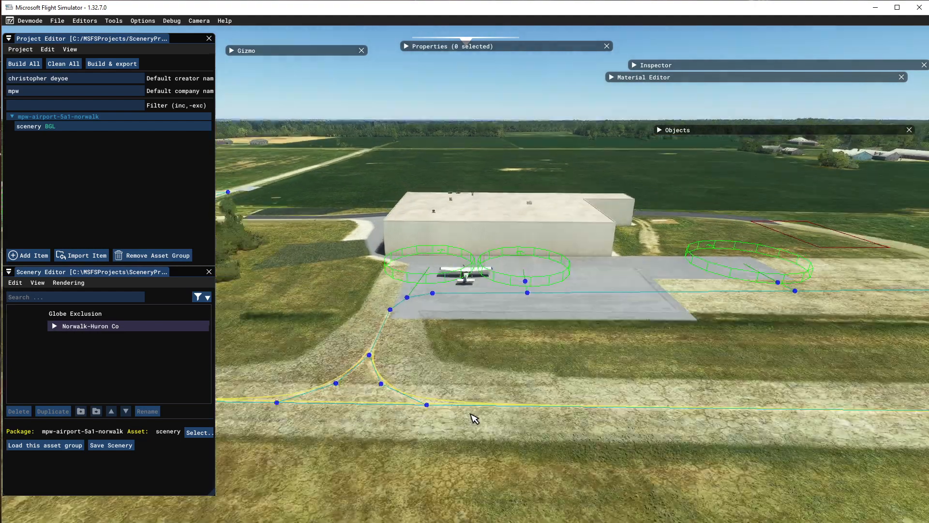
{"action": "right_click_drag", "start_coordinate": [481, 353], "coordinate": [478, 417]}
{"action": "scroll", "coordinate": [480, 419], "scroll_direction": "down", "scroll_amount": 10}
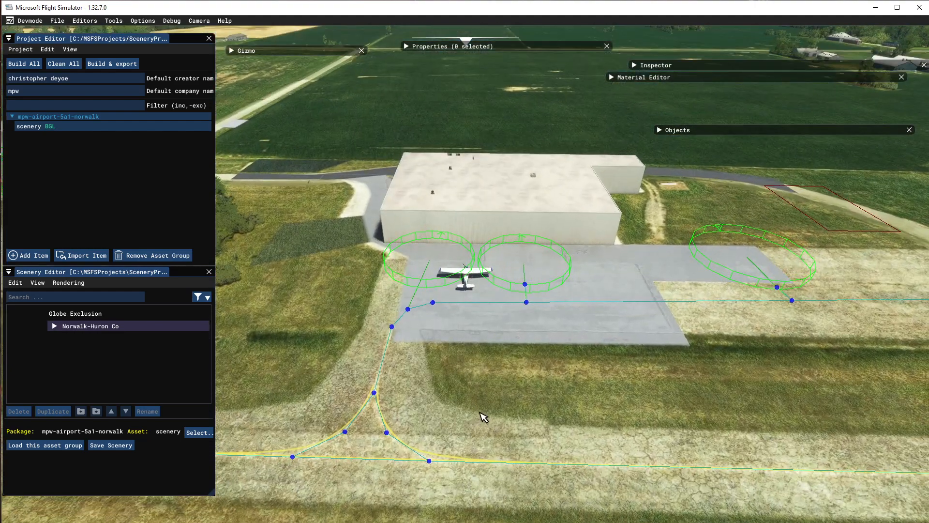
{"action": "scroll", "coordinate": [483, 418], "scroll_direction": "down", "scroll_amount": 5}
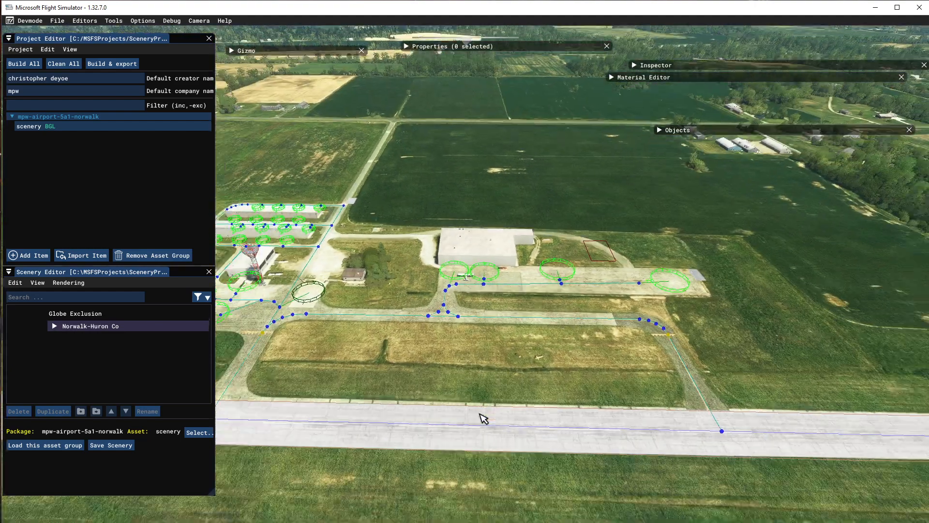
{"action": "right_click_drag", "start_coordinate": [428, 411], "coordinate": [508, 409]}
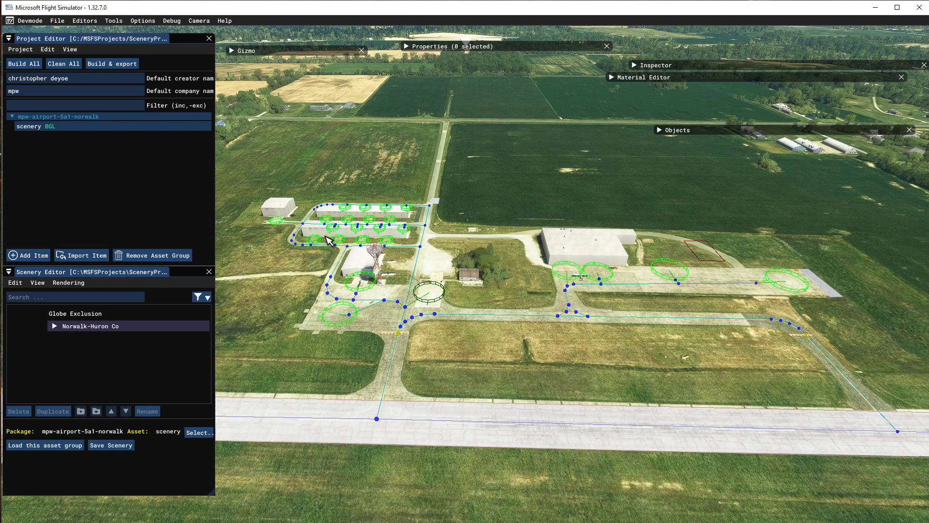
{"action": "right_click_drag", "start_coordinate": [477, 281], "coordinate": [489, 354]}
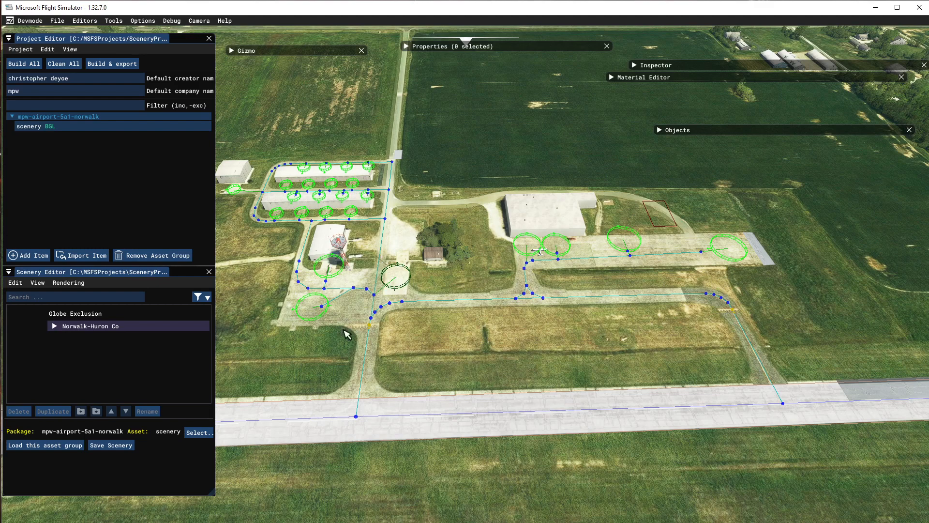
{"action": "key", "text": "w"}
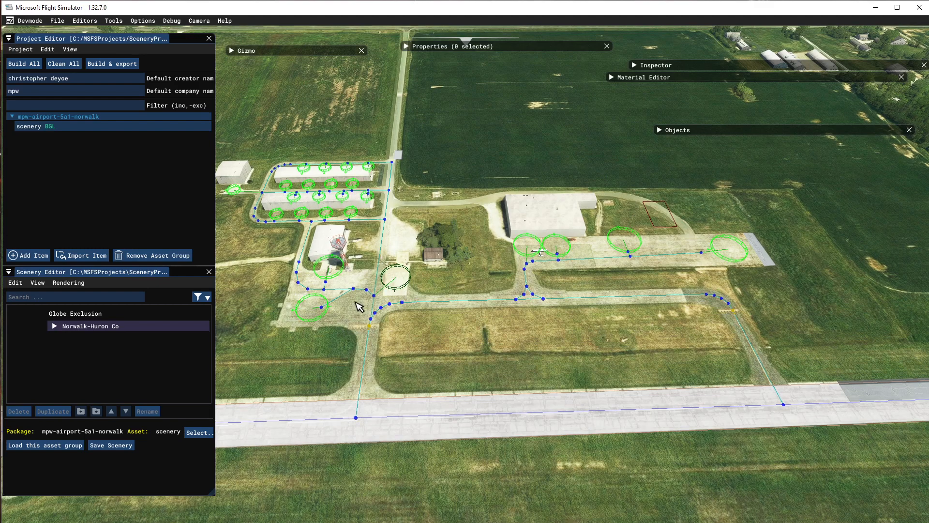
{"action": "key", "text": "a"}
{"action": "middle_click_drag", "start_coordinate": [421, 334], "coordinate": [423, 297]}
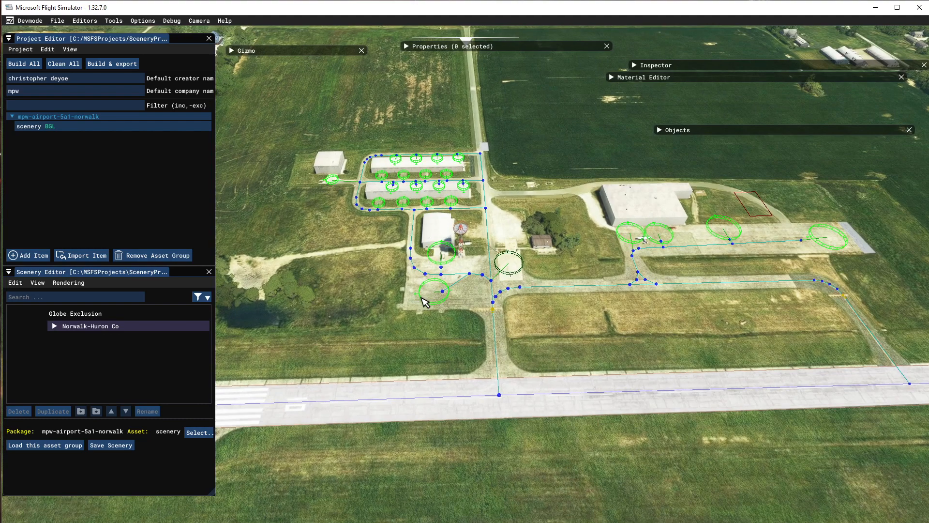
{"action": "scroll", "coordinate": [423, 298], "scroll_direction": "up", "scroll_amount": 4}
{"action": "scroll", "coordinate": [428, 303], "scroll_direction": "down", "scroll_amount": 5}
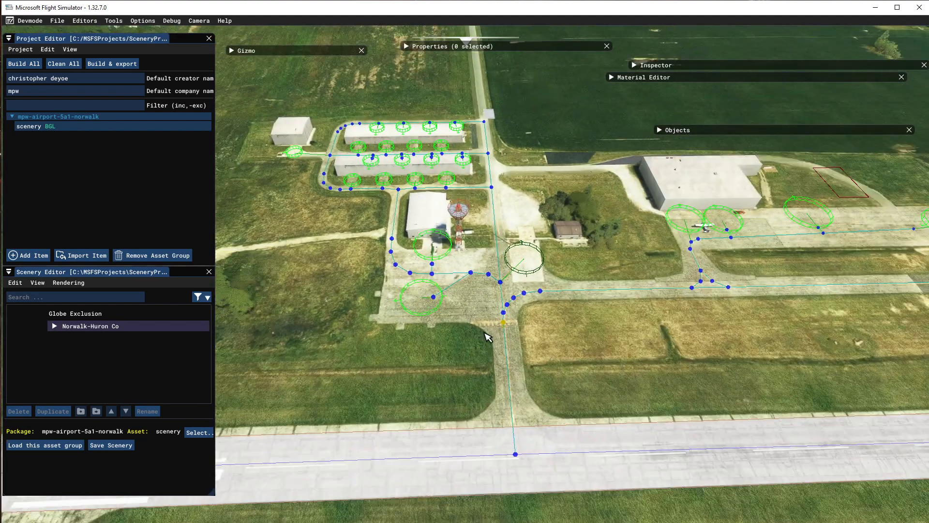
View the airport from above, expand the Objects window and list the Apron object types.
{"action": "scroll", "coordinate": [489, 332], "scroll_direction": "up", "scroll_amount": 2}
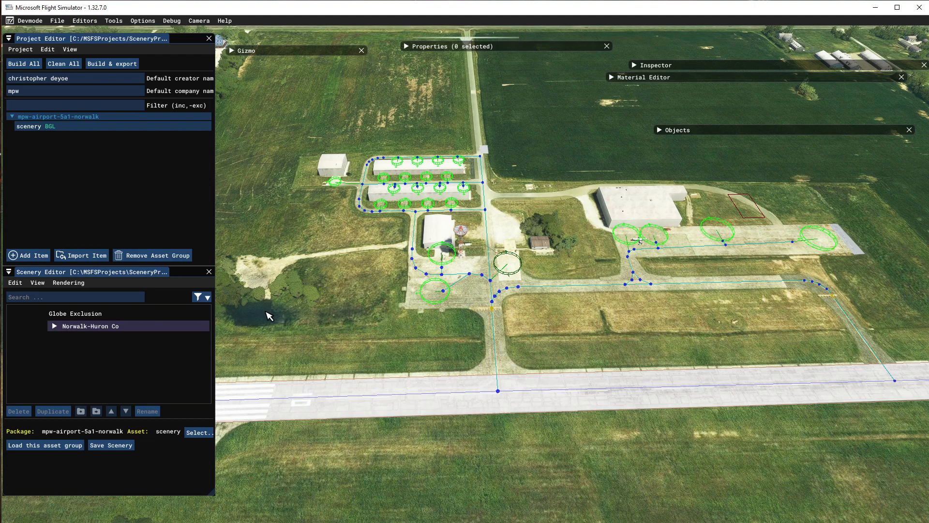
{"action": "middle_click_drag", "start_coordinate": [335, 340], "coordinate": [357, 362]}
{"action": "scroll", "coordinate": [359, 370], "scroll_direction": "up", "scroll_amount": 5}
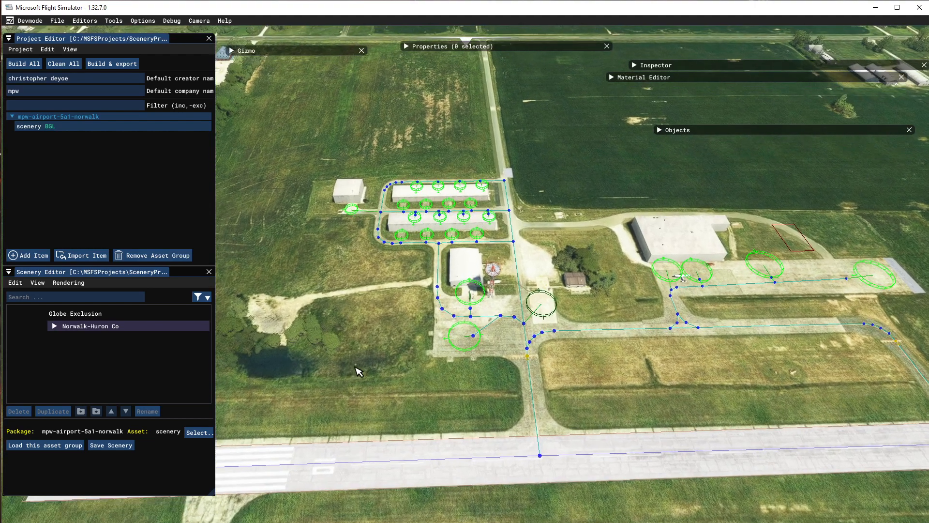
{"action": "scroll", "coordinate": [458, 382], "scroll_direction": "down", "scroll_amount": 3}
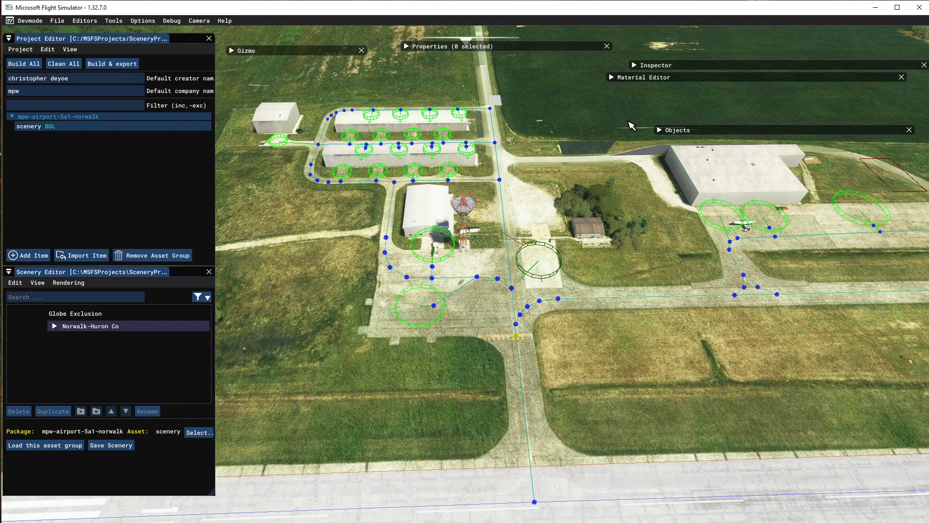
{"action": "left_click", "coordinate": [659, 130]}
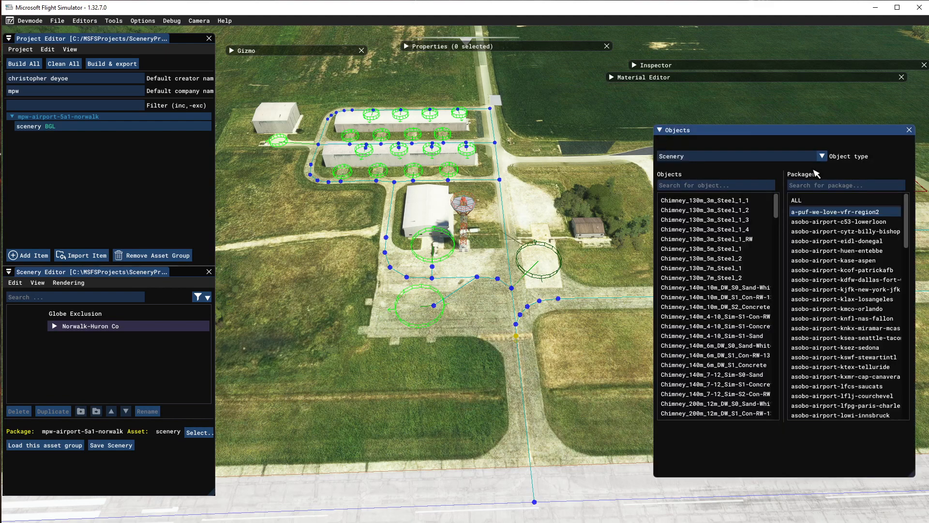
{"action": "left_click", "coordinate": [822, 155]}
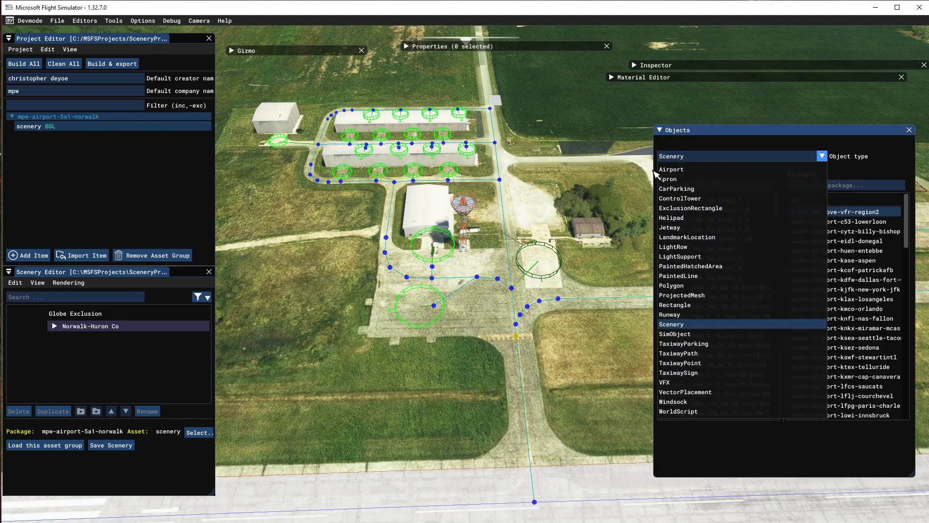
{"action": "left_click", "coordinate": [672, 180]}
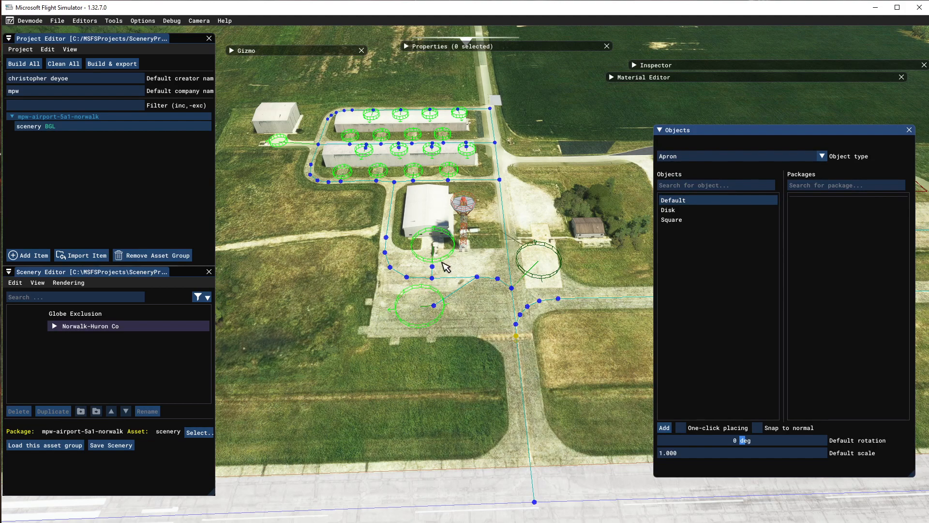
Expand the Material Editor to look over the available materials and tags, and collapse it again.
{"action": "left_click", "coordinate": [612, 77]}
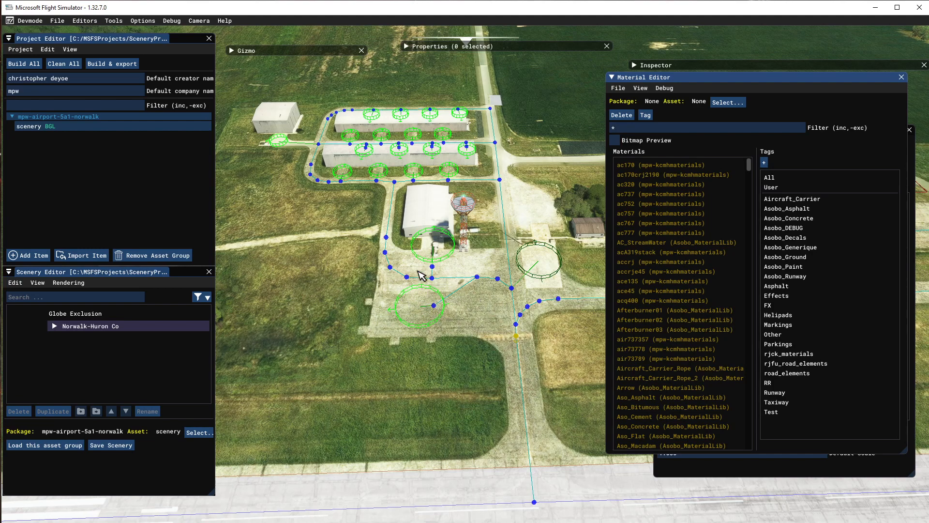
{"action": "left_click", "coordinate": [612, 77]}
{"action": "left_click", "coordinate": [723, 140]}
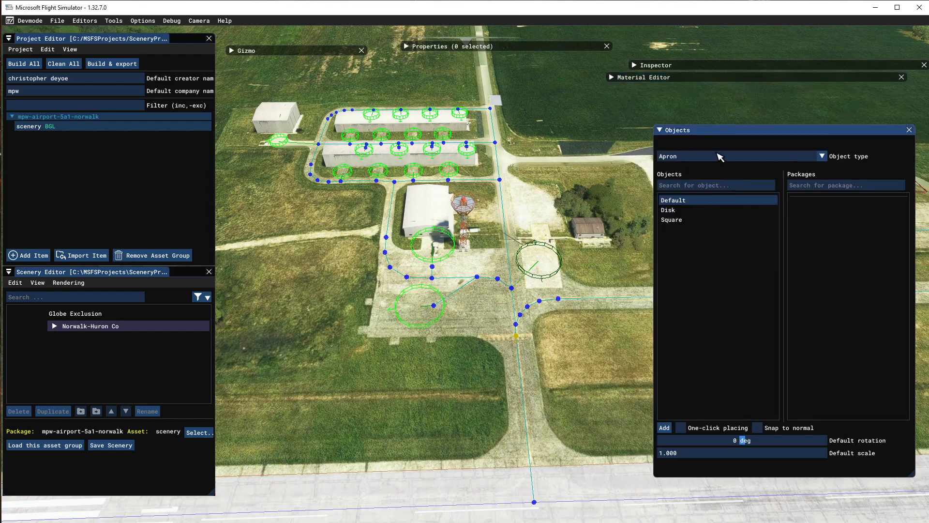
Return the Objects window's object type to Scenery and collapse the window.
{"action": "left_click", "coordinate": [823, 156]}
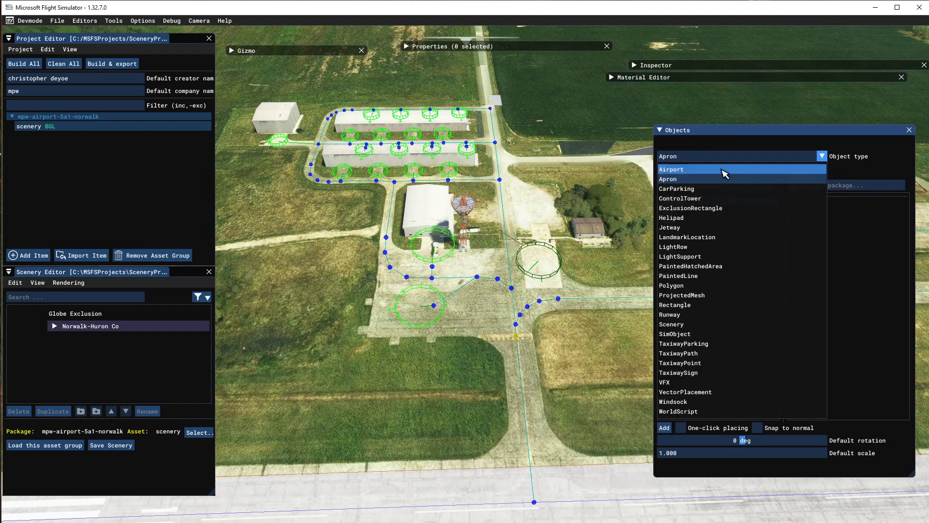
{"action": "left_click", "coordinate": [678, 324]}
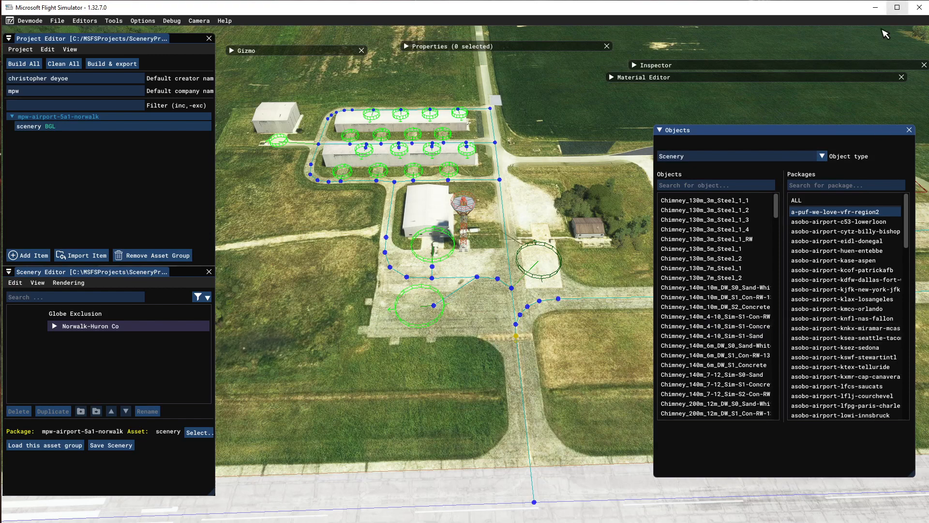
{"action": "left_click", "coordinate": [660, 130]}
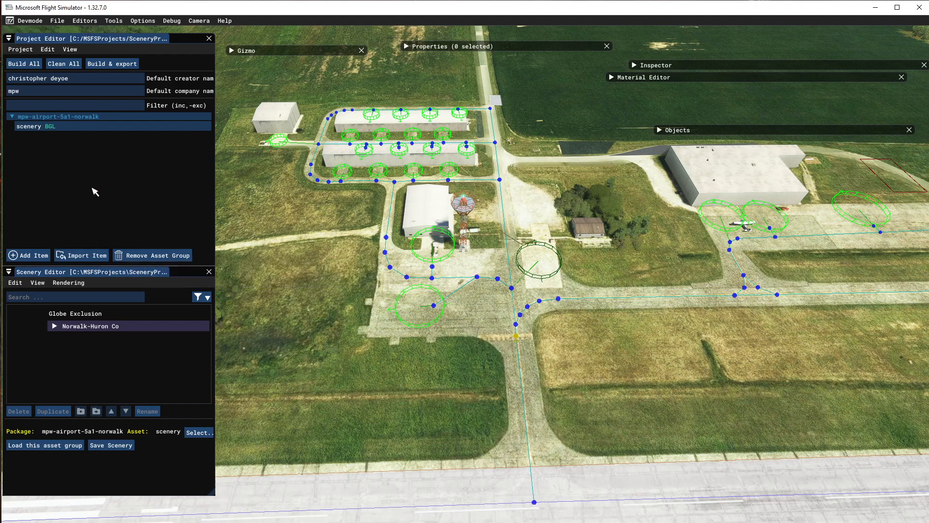
Inspect the mpw-airport-5a1-norwalk package and start adding a Custom asset group to it.
{"action": "left_click", "coordinate": [30, 117]}
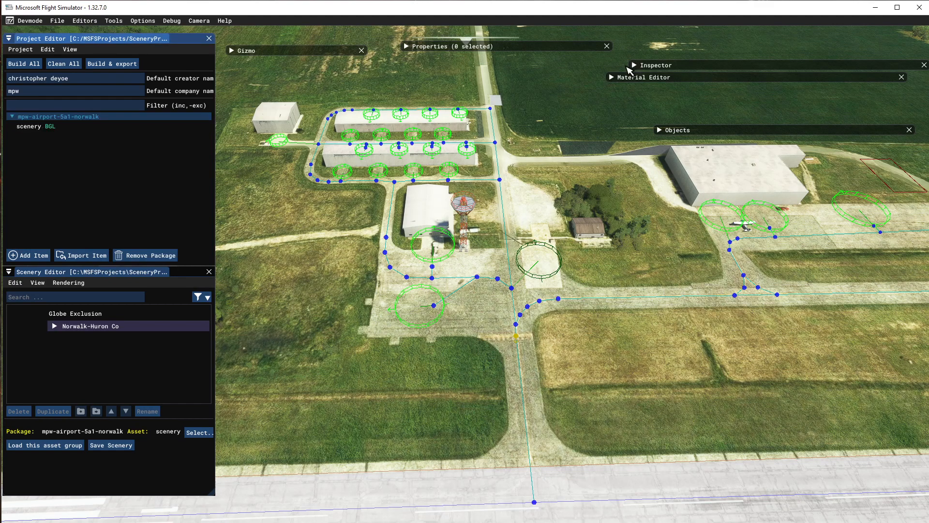
{"action": "left_click", "coordinate": [633, 66]}
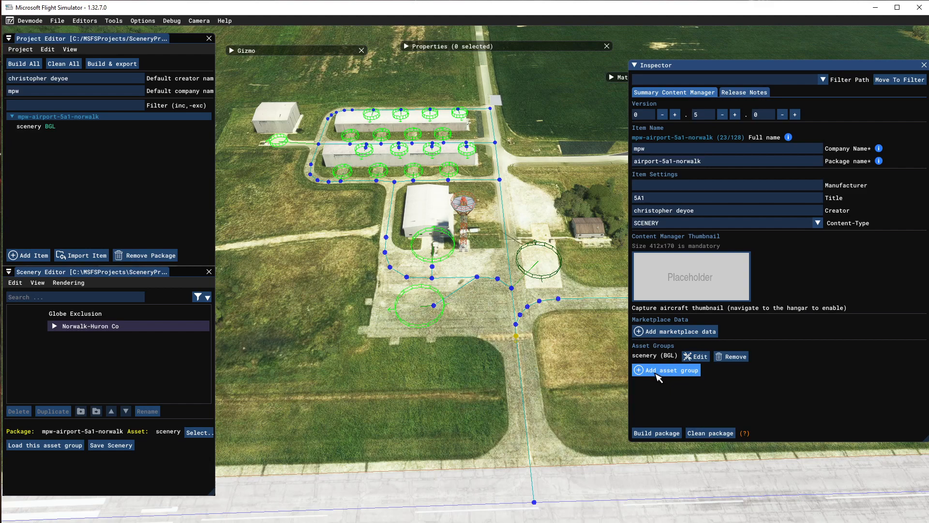
{"action": "left_click", "coordinate": [662, 371]}
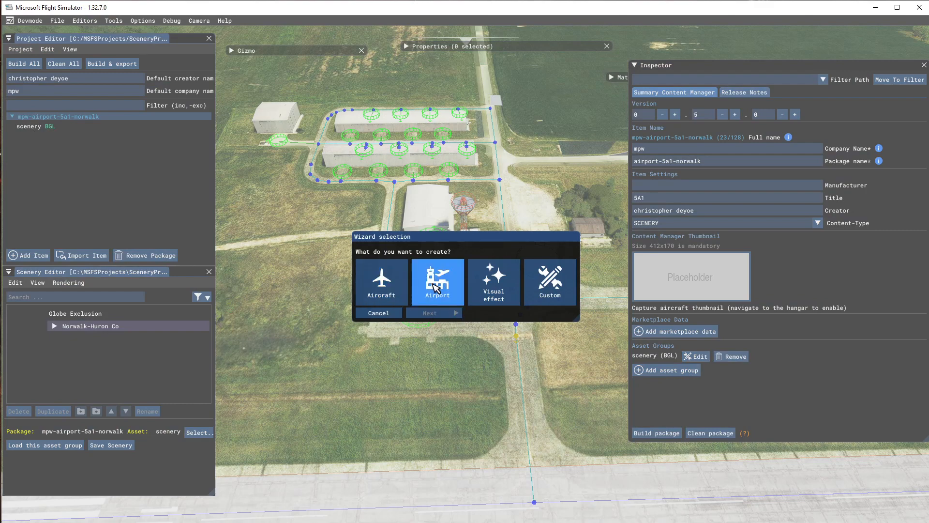
{"action": "left_click", "coordinate": [549, 288]}
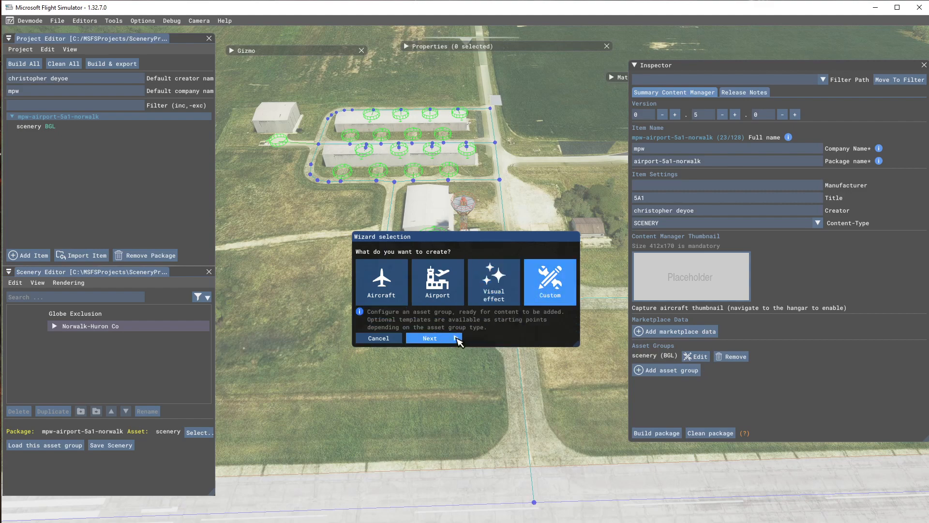
{"action": "left_click", "coordinate": [457, 339]}
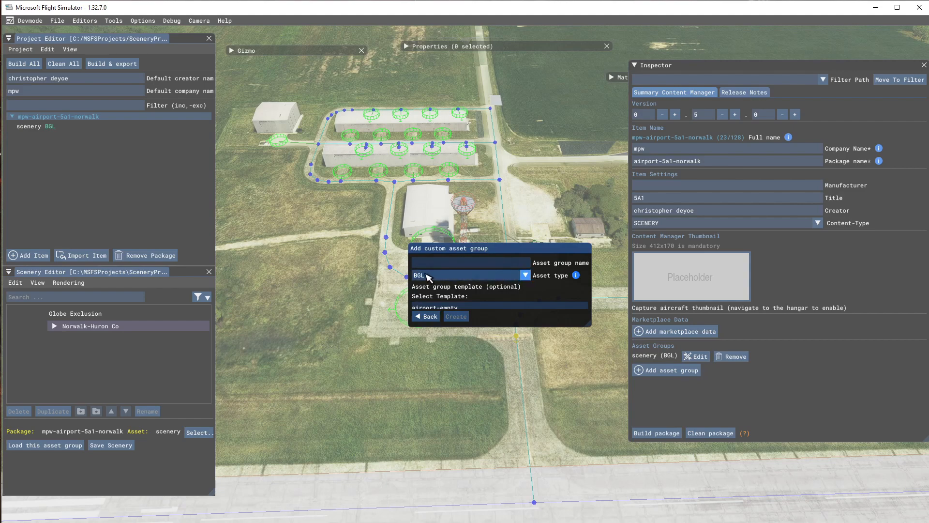
Create the custom asset group with asset type MaterialLib and the name 5a1-Materials.
{"action": "left_click", "coordinate": [526, 276]}
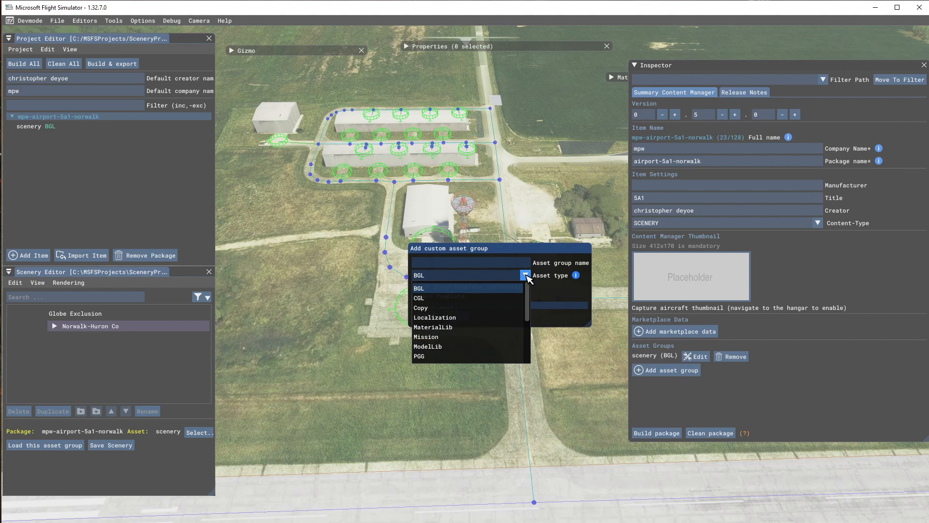
{"action": "left_click", "coordinate": [435, 327]}
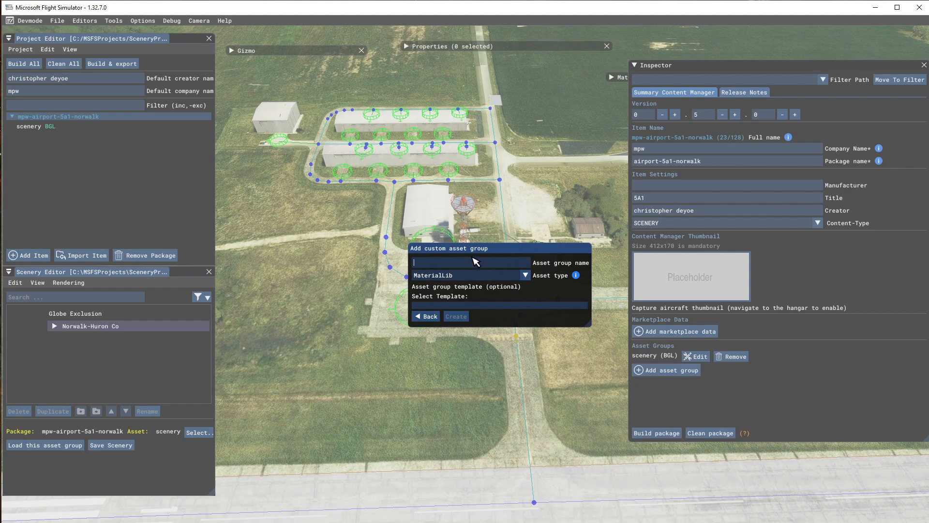
{"action": "left_click", "coordinate": [474, 267]}
{"action": "type", "text": "5a"}
{"action": "type", "text": "1-Materials"}
{"action": "left_click", "coordinate": [455, 317]}
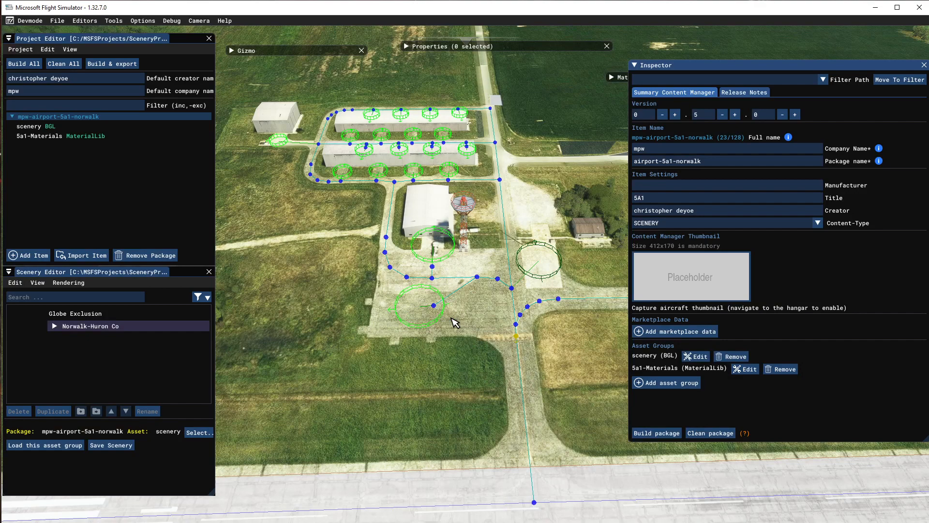
Show the 5a1-Materials asset group's properties in the Inspector and save the scenery.
{"action": "left_click", "coordinate": [48, 136]}
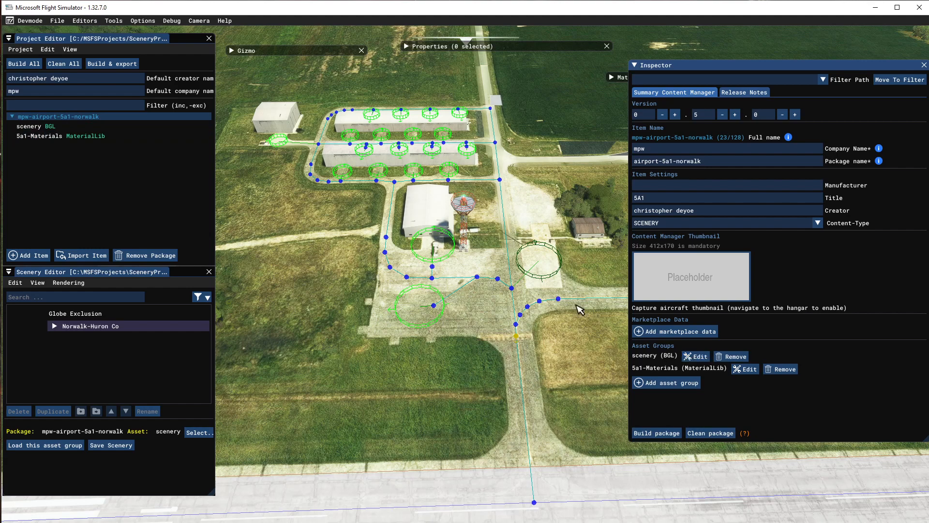
{"action": "left_click", "coordinate": [41, 137]}
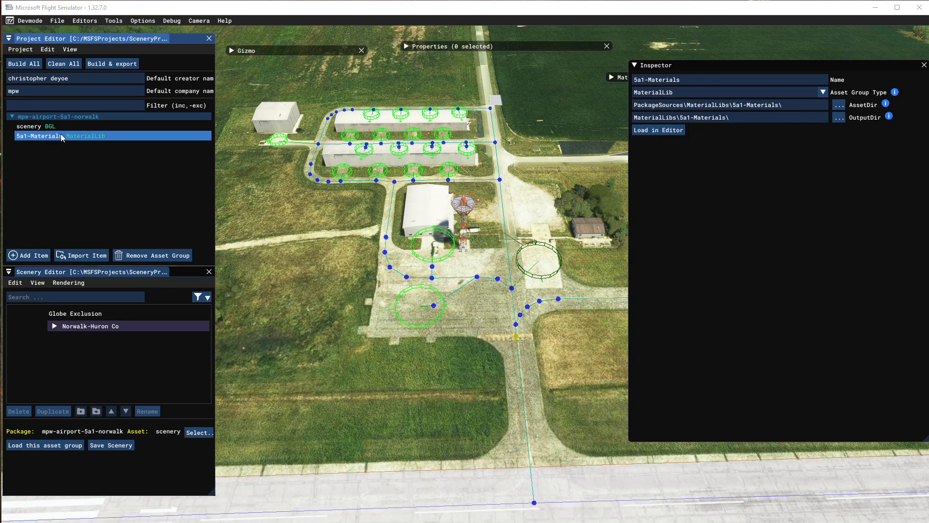
{"action": "left_click", "coordinate": [117, 449]}
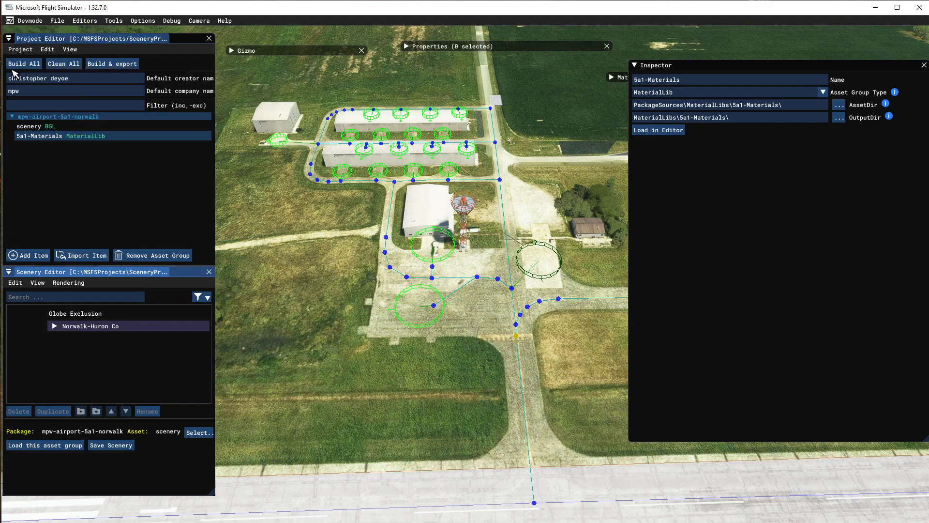
Select the mpw-airport-5a1-norwalk package, clear all messages from the Console and close it.
{"action": "left_click", "coordinate": [48, 117]}
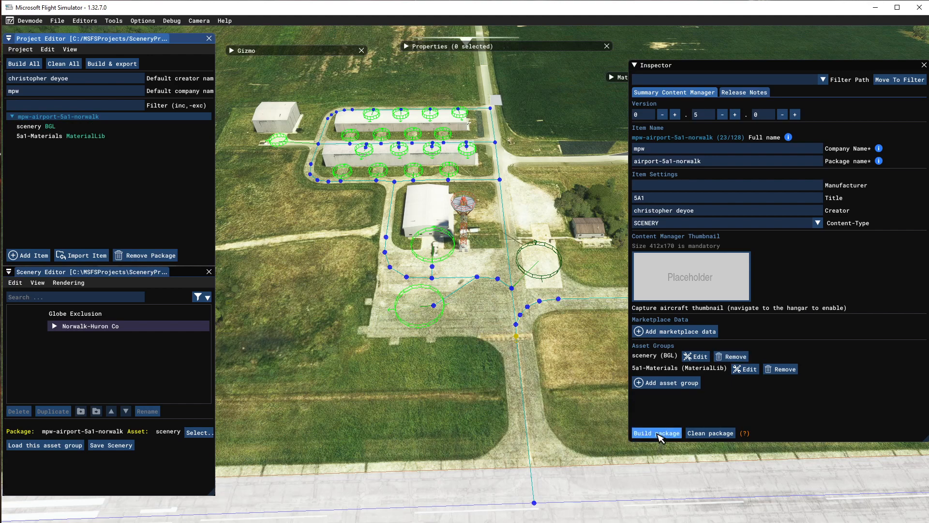
{"action": "left_click", "coordinate": [173, 21]}
{"action": "left_click", "coordinate": [175, 33]}
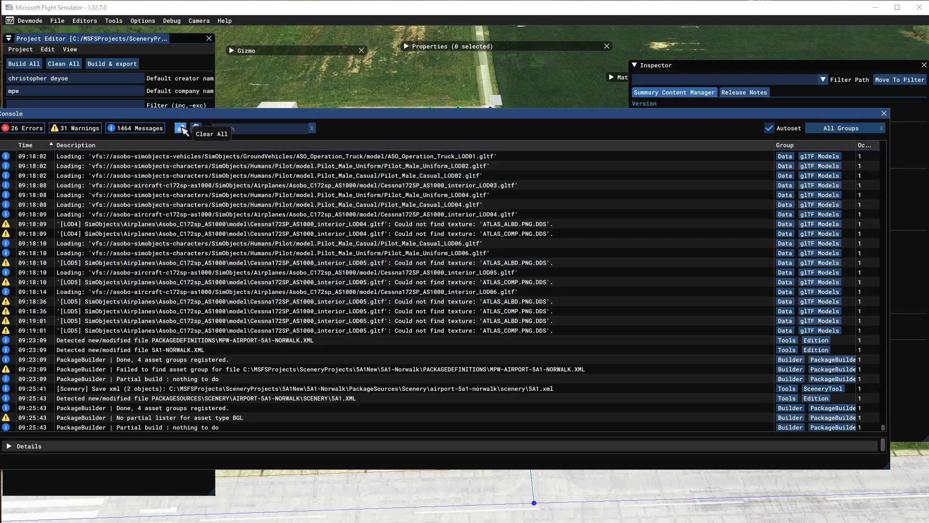
{"action": "left_click", "coordinate": [182, 128]}
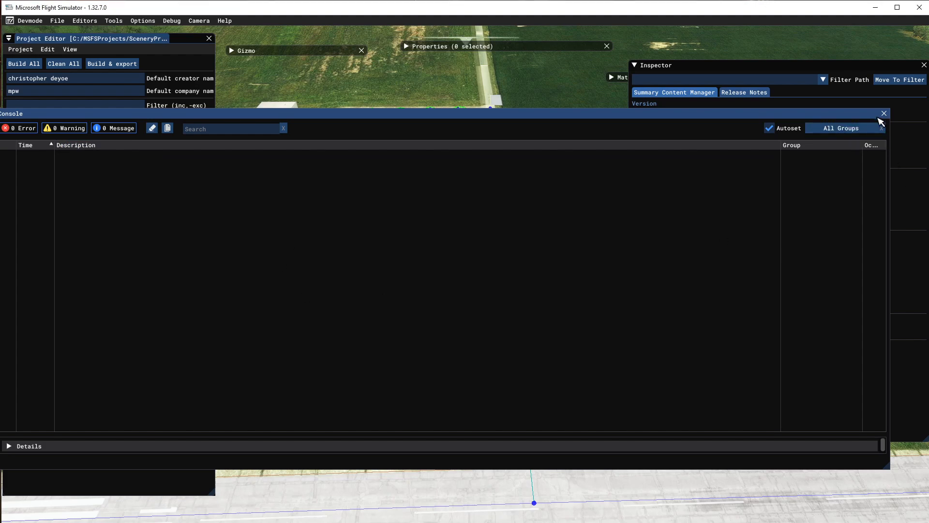
{"action": "left_click", "coordinate": [883, 113]}
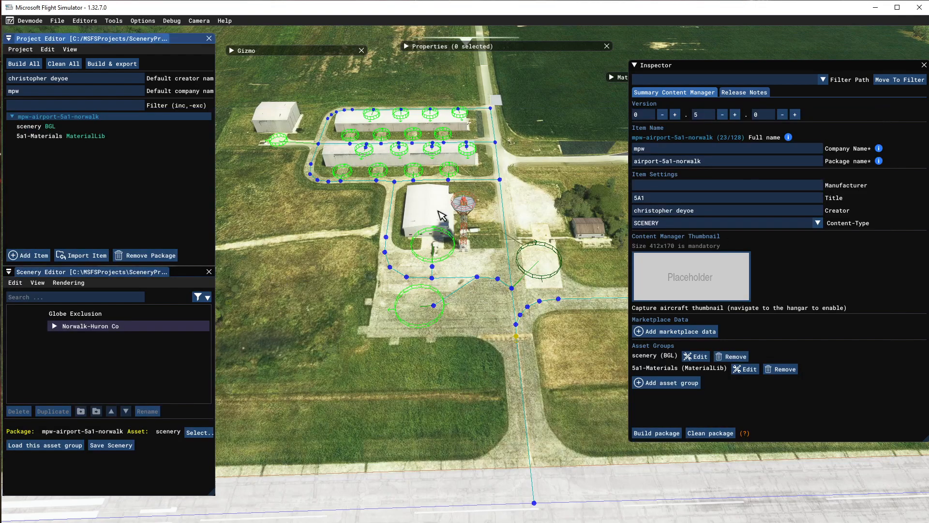
Build the mpw-airport-5a1-norwalk package, check the PackageBuilder messages in the Console and close it.
{"action": "left_click", "coordinate": [702, 72]}
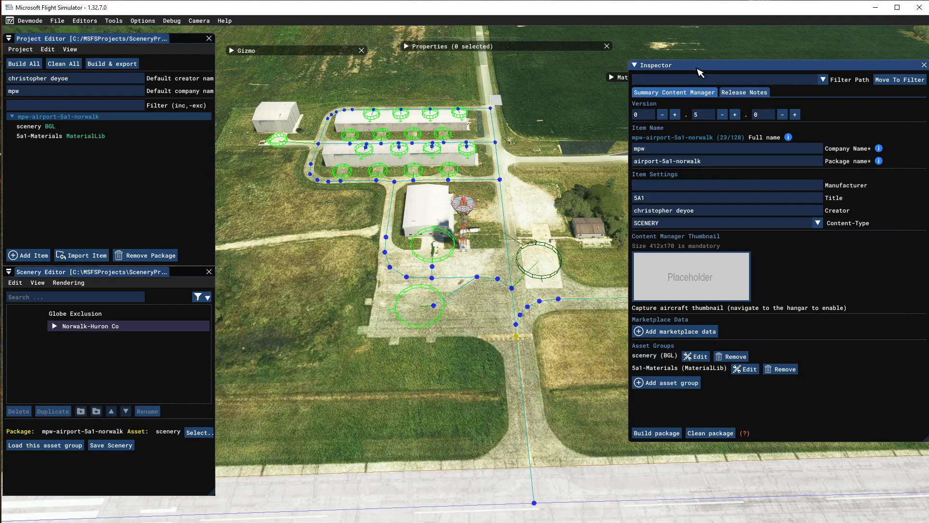
{"action": "left_click", "coordinate": [661, 433]}
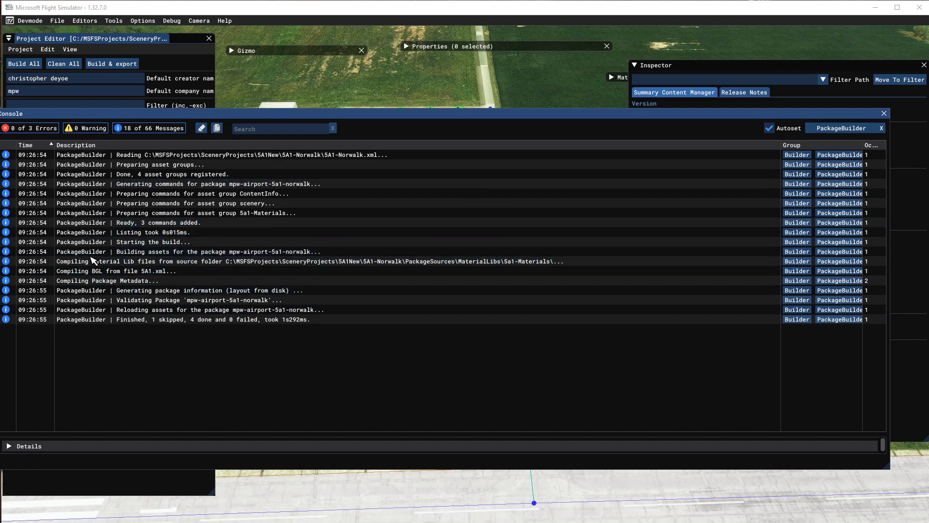
{"action": "left_click", "coordinate": [98, 262]}
{"action": "left_click", "coordinate": [884, 113]}
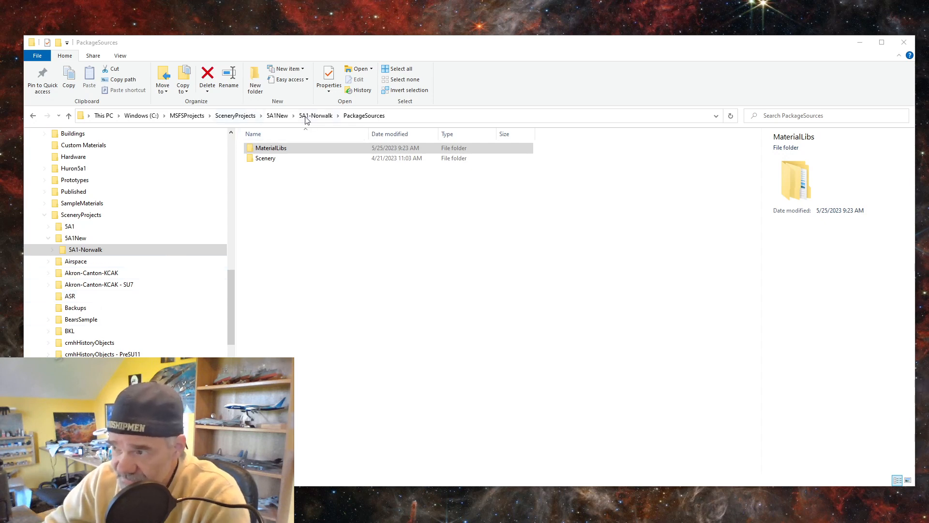
In File Explorer, open the MaterialLibs\5a1-Materials folder inside PackageSources.
{"action": "double_click", "coordinate": [273, 153]}
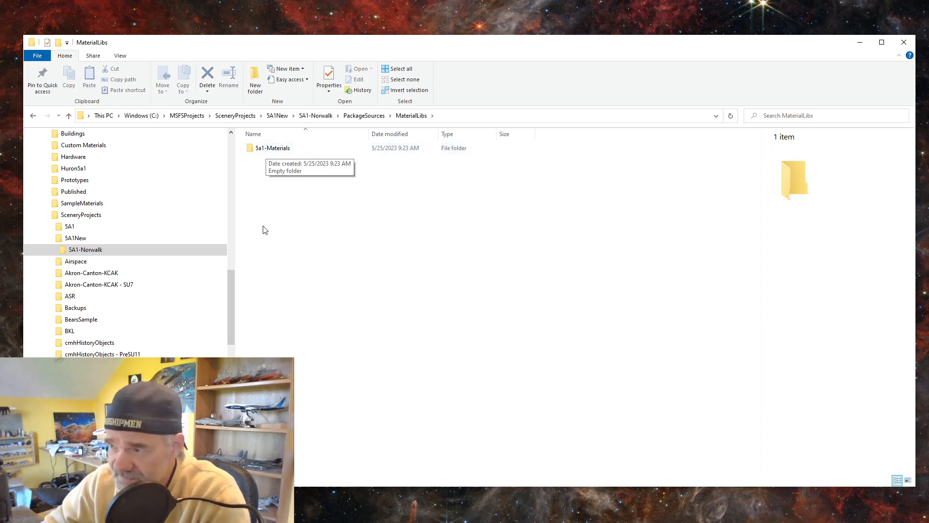
{"action": "double_click", "coordinate": [281, 151]}
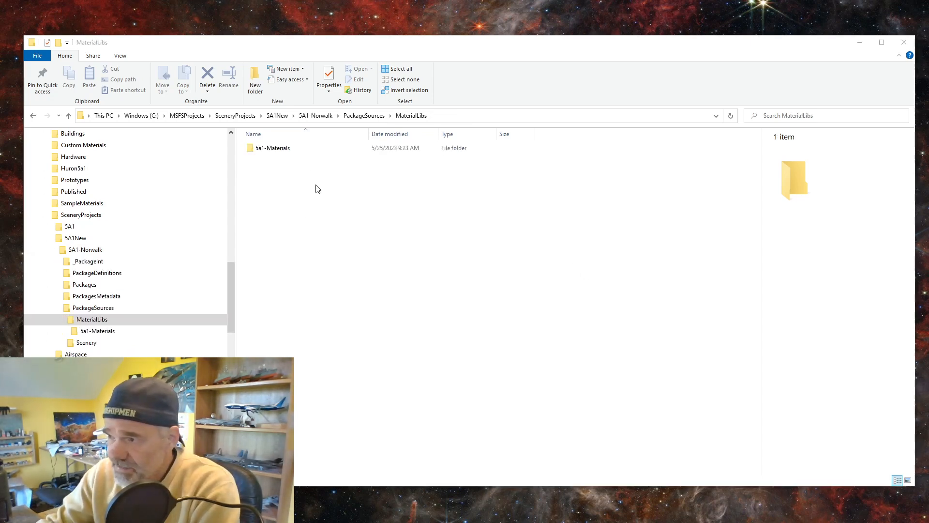
{"action": "double_click", "coordinate": [273, 151]}
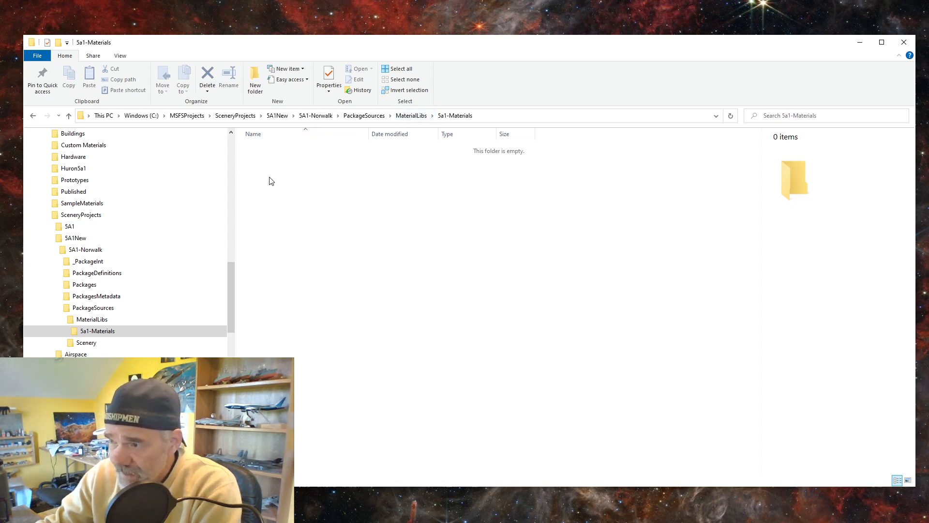
Create a new folder named Textures inside the 5a1-Materials folder.
{"action": "right_click", "coordinate": [278, 185]}
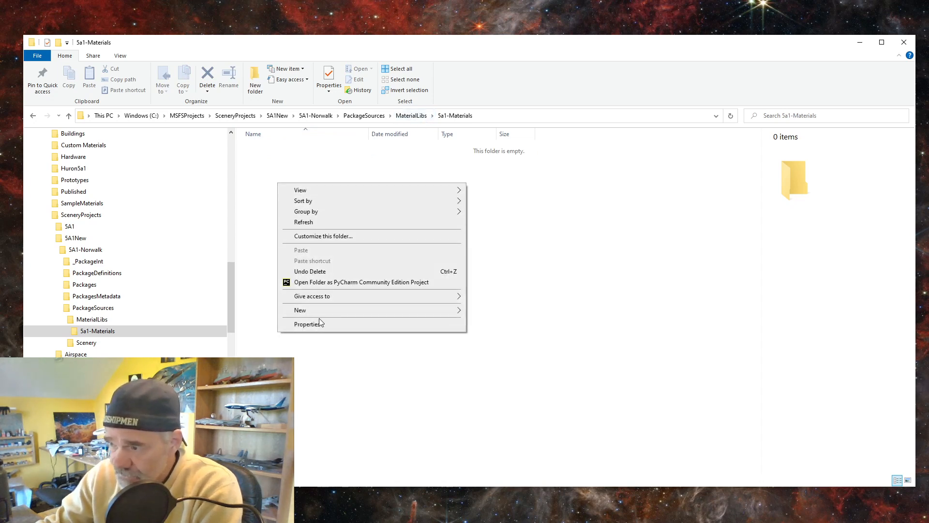
{"action": "mouse_move", "coordinate": [400, 313]}
{"action": "left_click", "coordinate": [488, 312]}
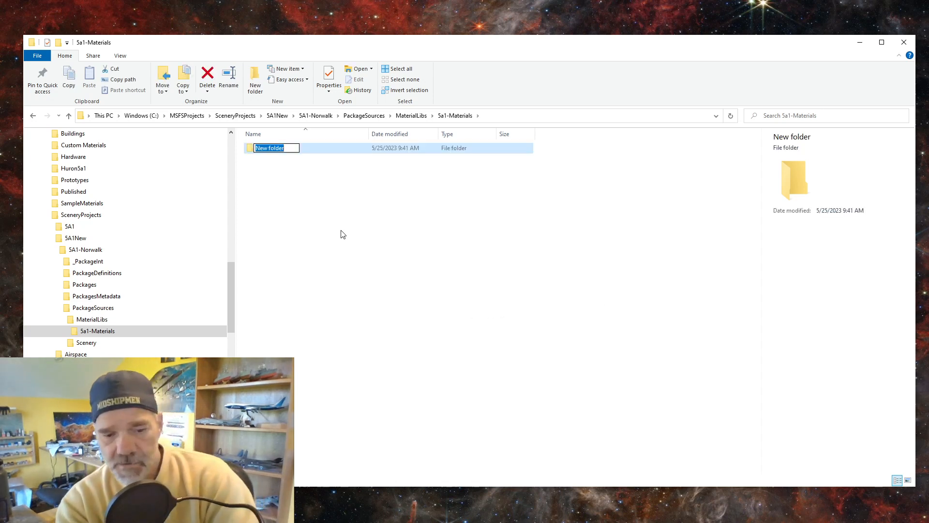
{"action": "type", "text": "Tex"}
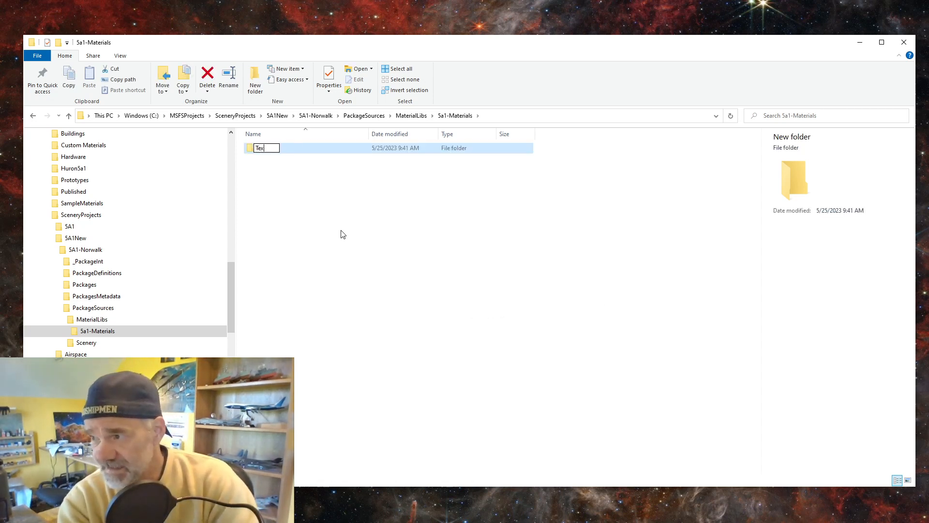
{"action": "type", "text": "tures"}
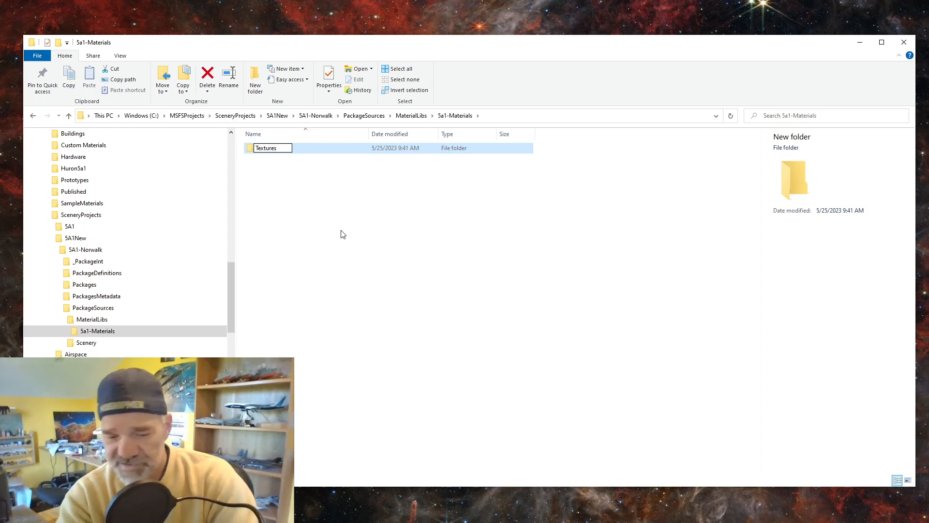
{"action": "key", "text": "Return"}
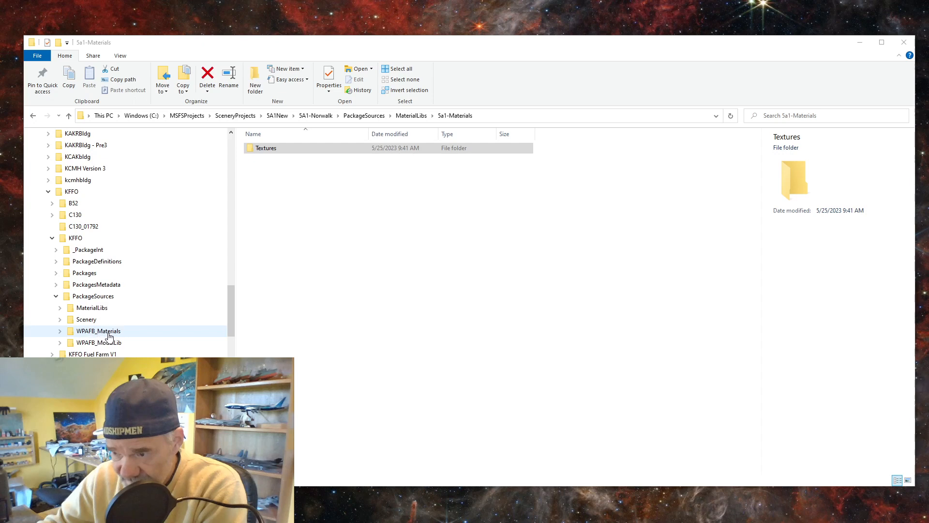
Open the WPAFB_Materials\Textures folder in the KFFO project's PackageSources and select TaxiMarkingsA.png.
{"action": "left_click", "coordinate": [60, 332]}
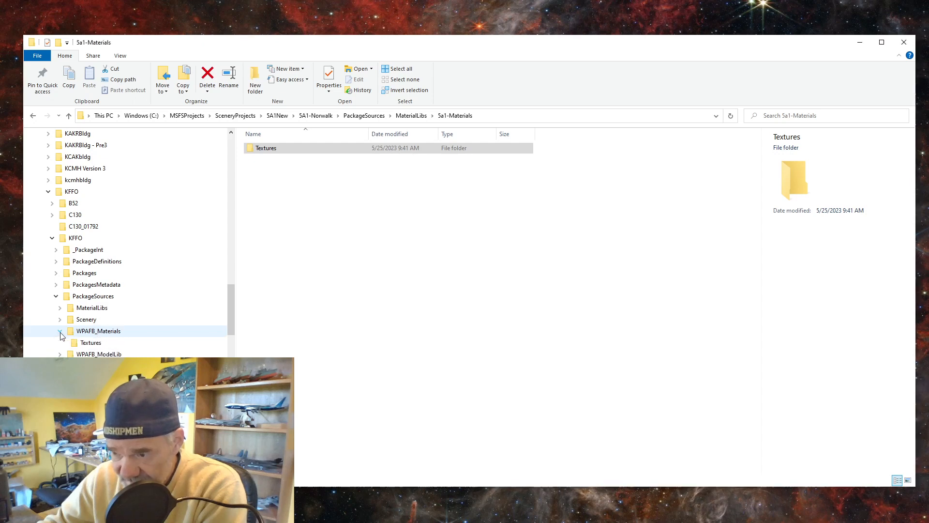
{"action": "left_click", "coordinate": [92, 342]}
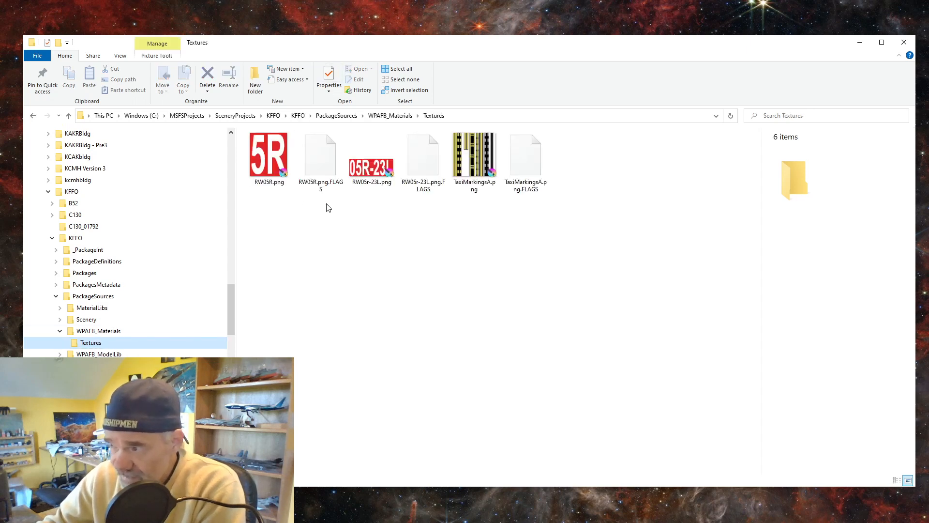
{"action": "left_click", "coordinate": [477, 169]}
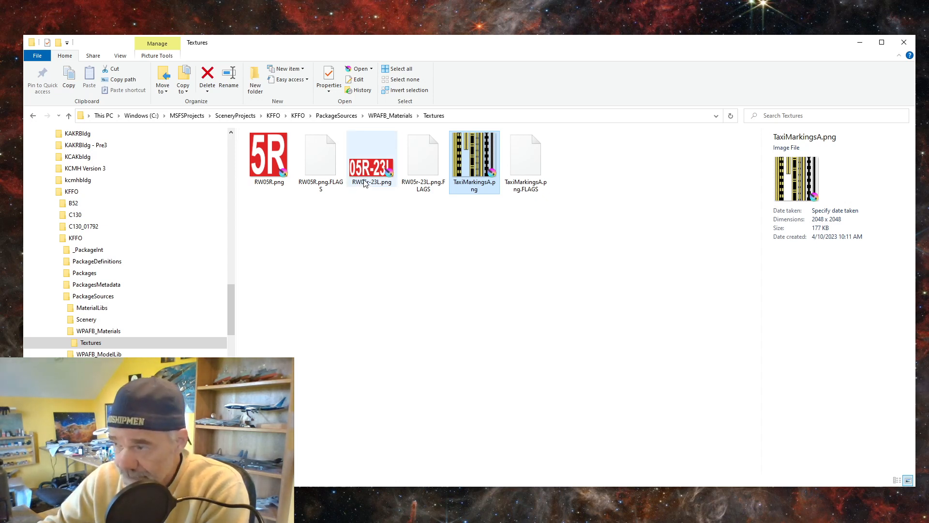
{"action": "mouse_move", "coordinate": [364, 181]}
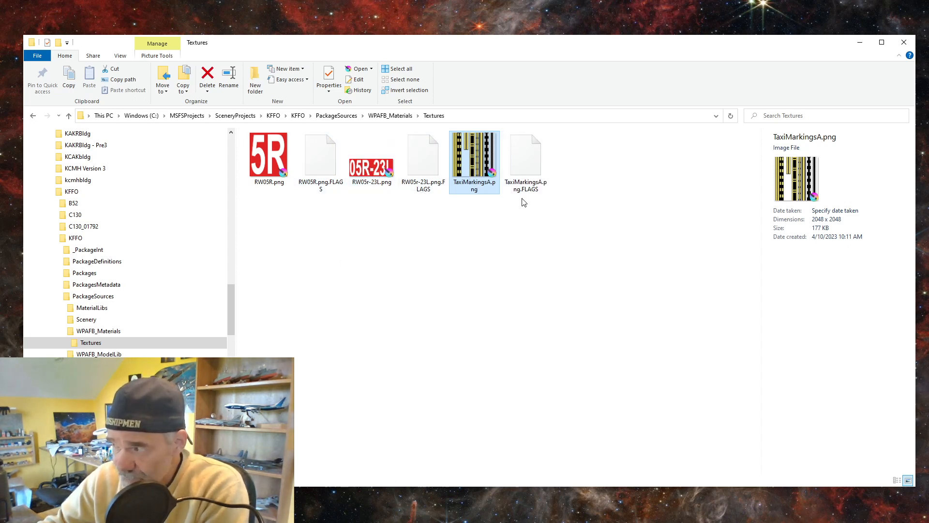
{"action": "mouse_move", "coordinate": [481, 178]}
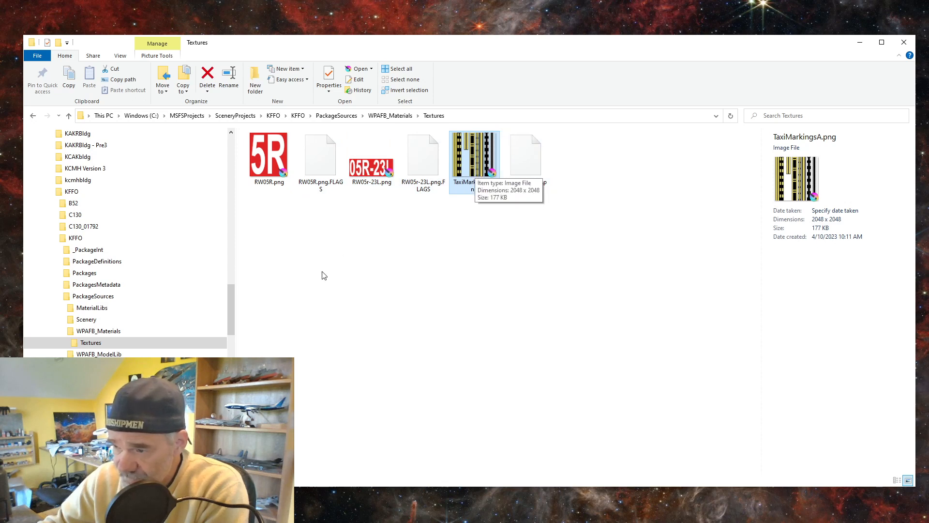
Copy TaxiMarkingsA.png into the 5A1-Norwalk project's 5a1-Materials\Textures folder and open that folder.
{"action": "left_click_drag", "start_coordinate": [232, 320], "coordinate": [228, 268]}
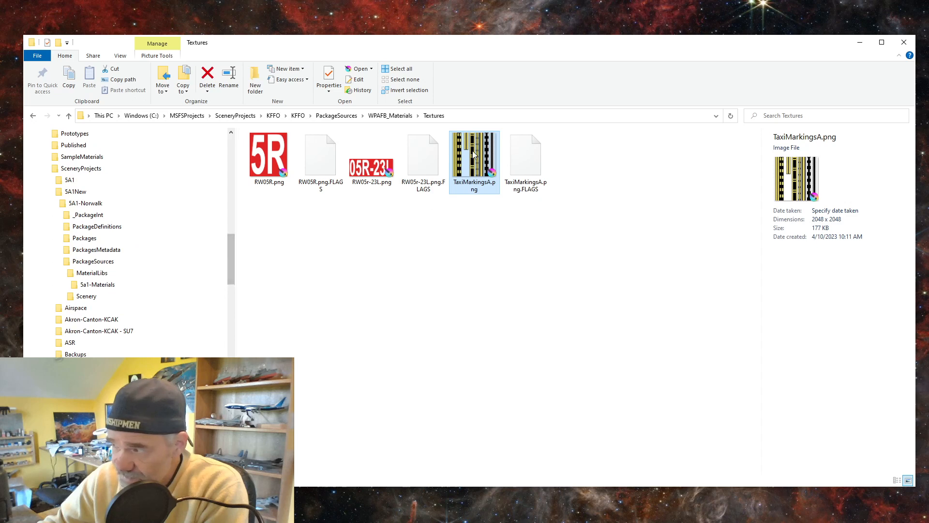
{"action": "left_click", "coordinate": [64, 286]}
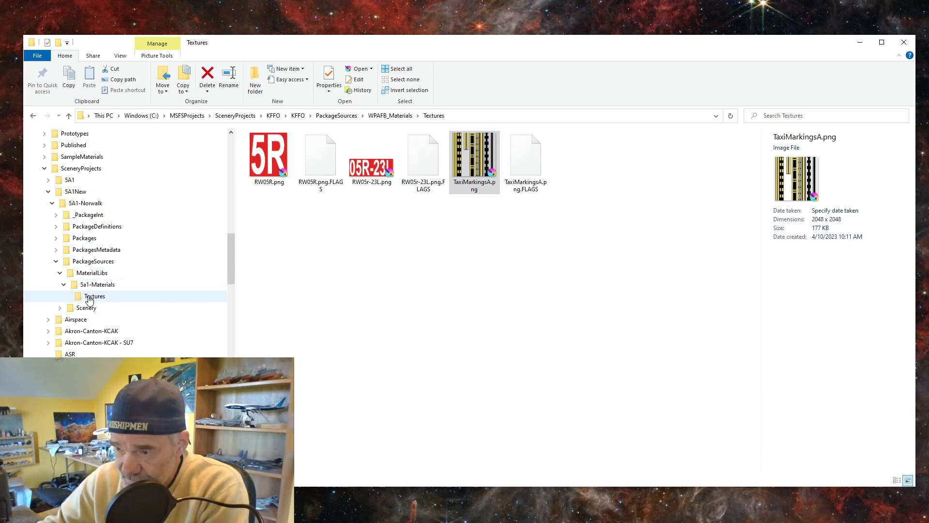
{"action": "left_click", "coordinate": [474, 173]}
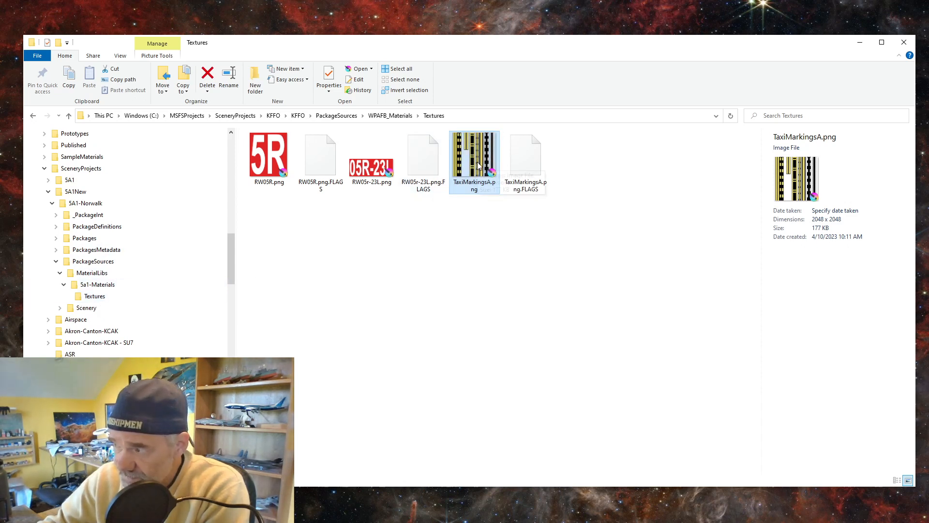
{"action": "left_click_drag", "start_coordinate": [474, 172], "coordinate": [100, 299]}
{"action": "right_click_drag", "start_coordinate": [100, 299], "coordinate": [99, 297]}
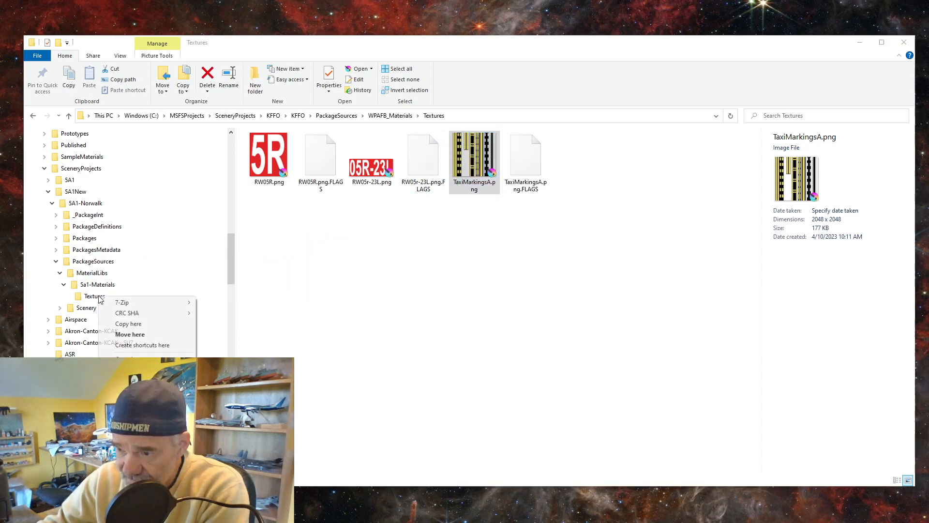
{"action": "left_click", "coordinate": [124, 324]}
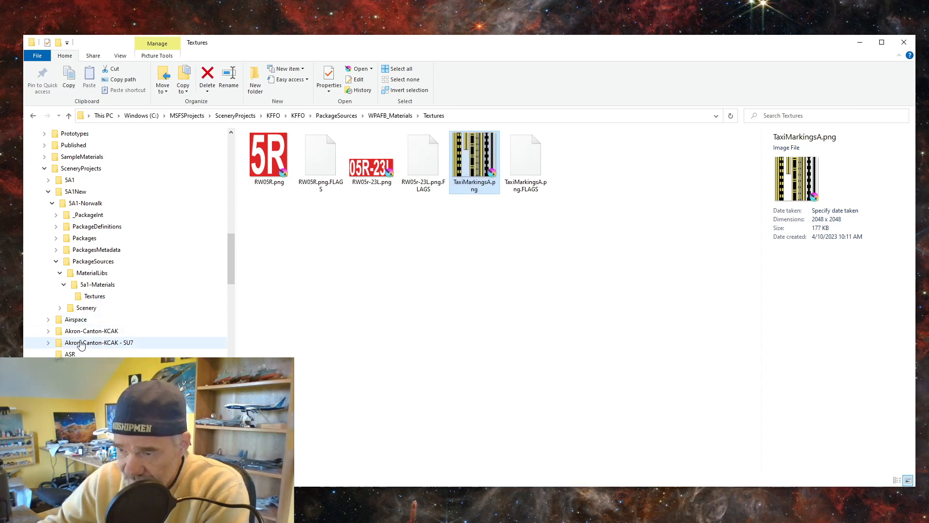
{"action": "left_click", "coordinate": [93, 297]}
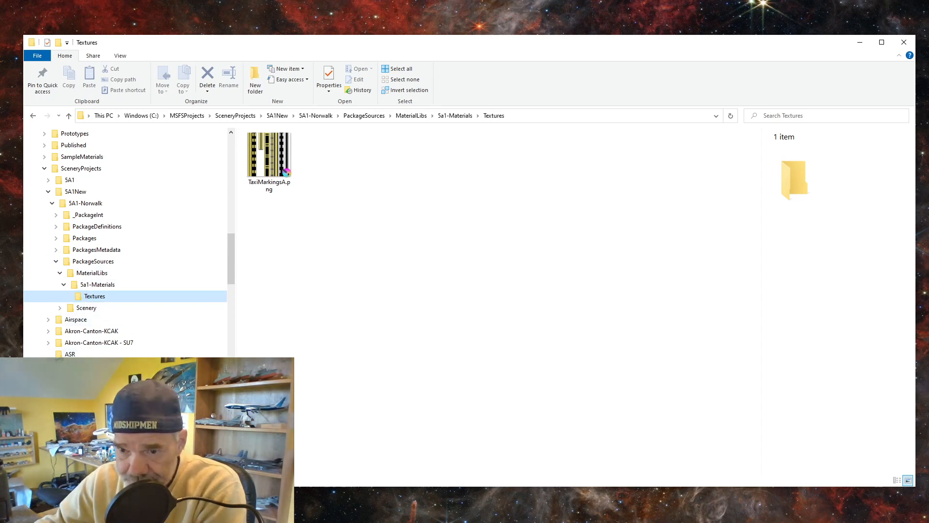
Switch to Krita and view the Asphalt021_4K ambient occlusion and roughness images, returning to the unsaved combined texture.
{"action": "key", "text": "alt+Tab"}
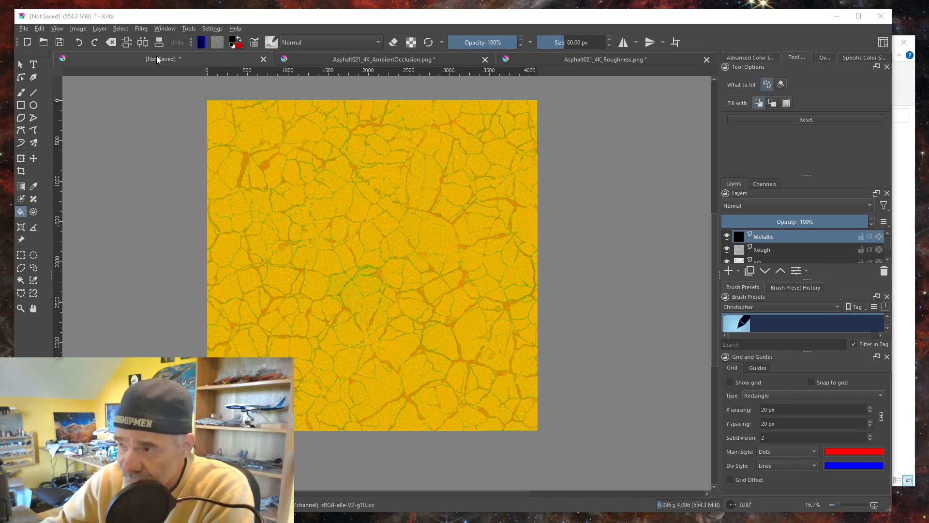
{"action": "left_click", "coordinate": [375, 60]}
{"action": "left_click", "coordinate": [597, 60]}
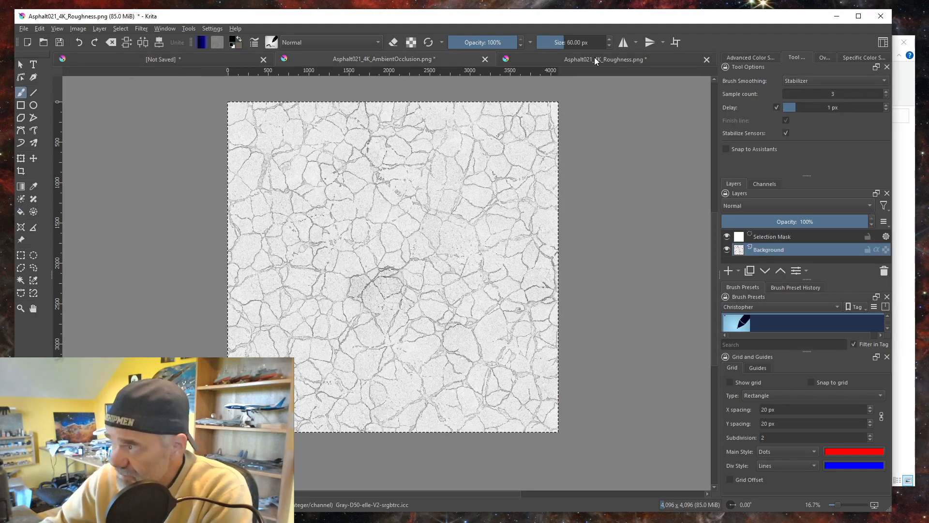
{"action": "left_click", "coordinate": [396, 63]}
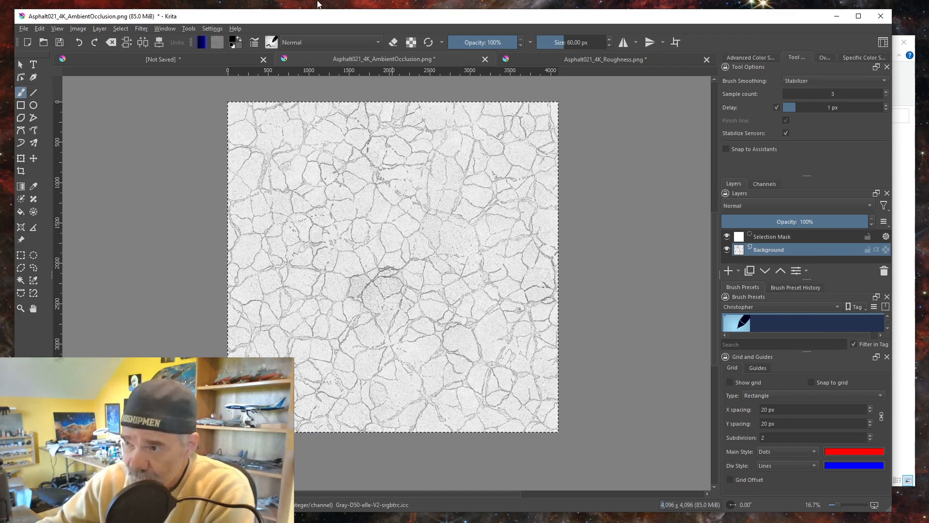
{"action": "left_click", "coordinate": [157, 60]}
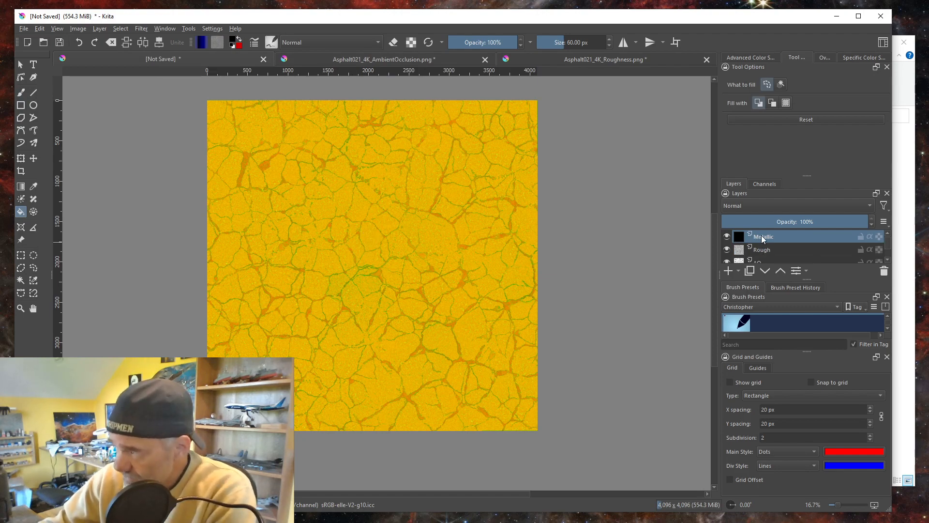
Go through the combined texture's layers and check the AO layer's active channels in its properties, cancelling without changes.
{"action": "left_click", "coordinate": [767, 252]}
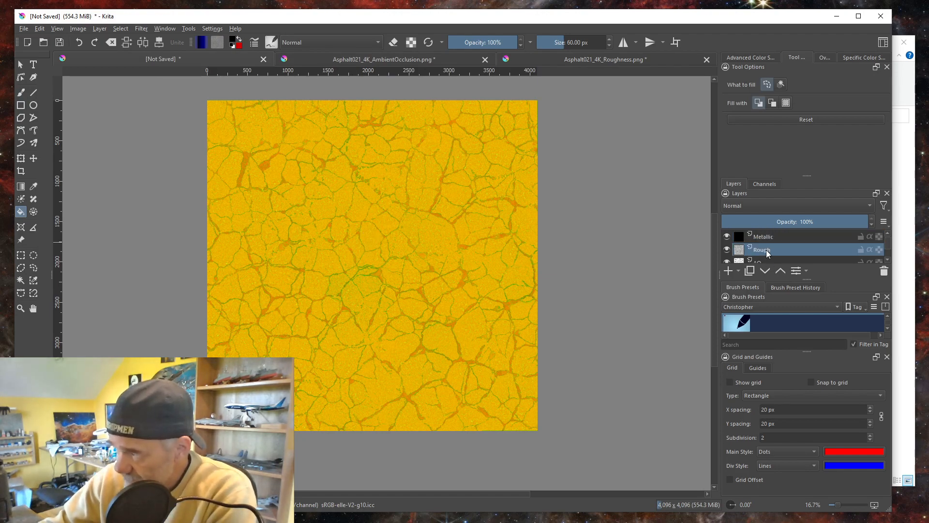
{"action": "scroll", "coordinate": [769, 251], "scroll_direction": "down", "scroll_amount": 1}
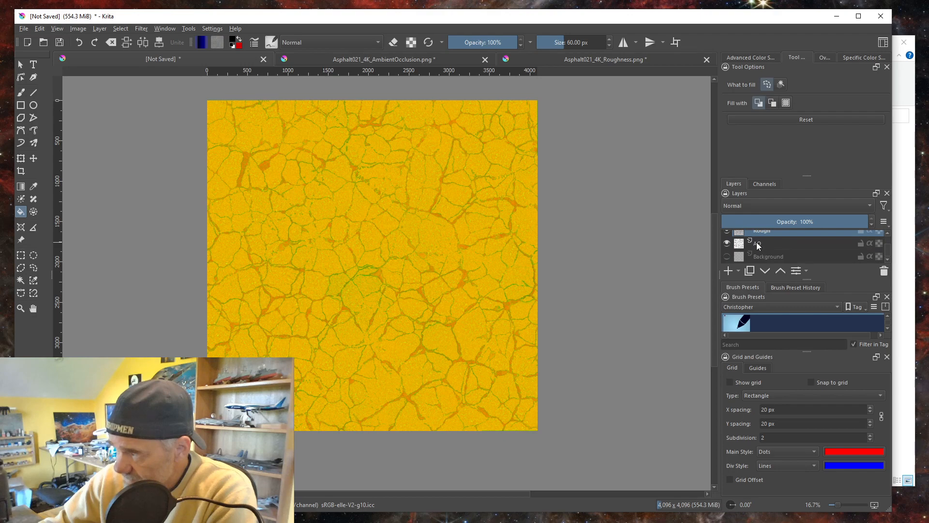
{"action": "left_click", "coordinate": [759, 245]}
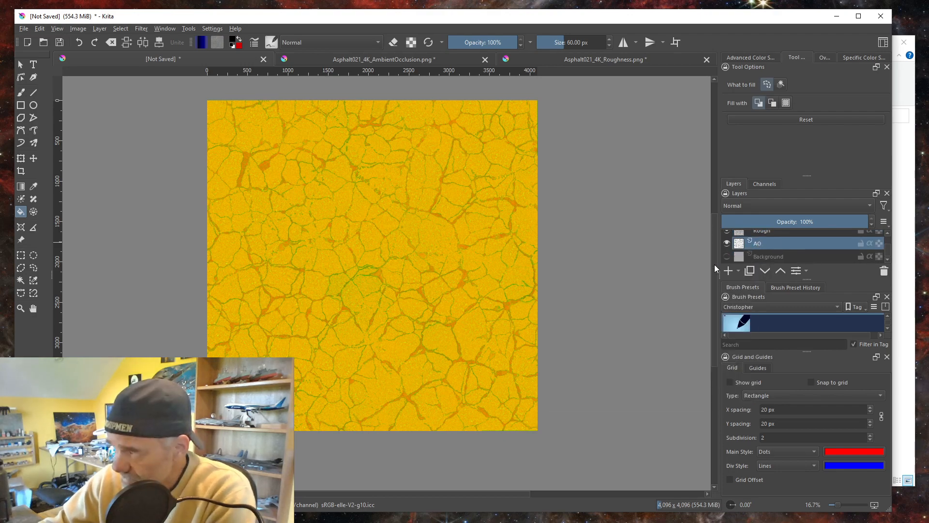
{"action": "right_click", "coordinate": [759, 247]}
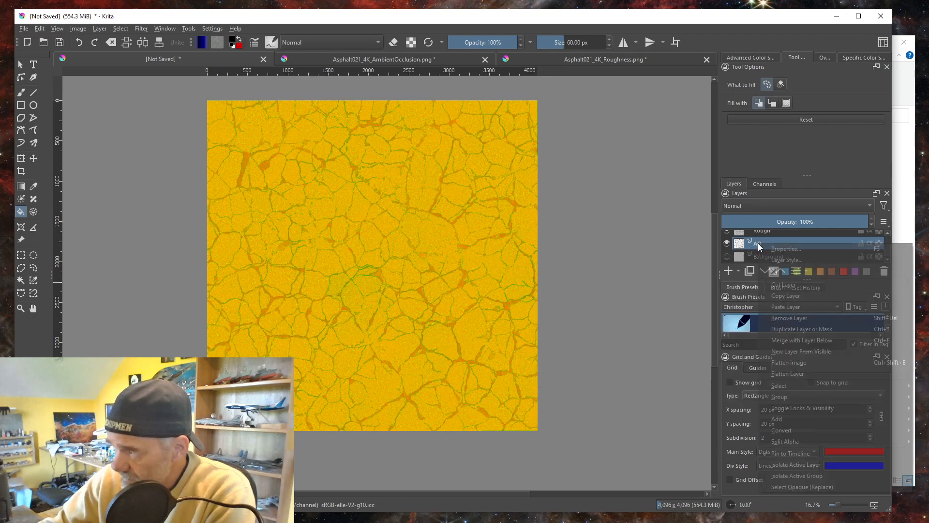
{"action": "left_click", "coordinate": [786, 248]}
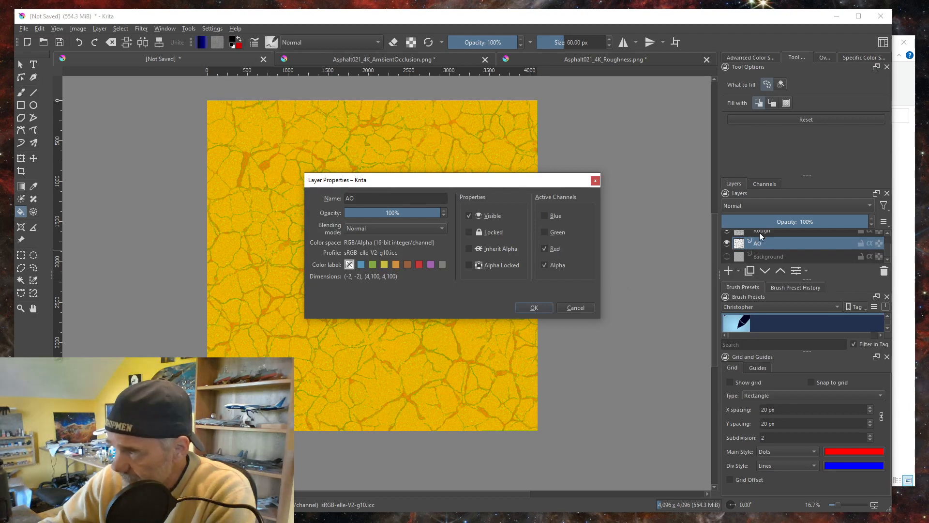
{"action": "left_click", "coordinate": [579, 310]}
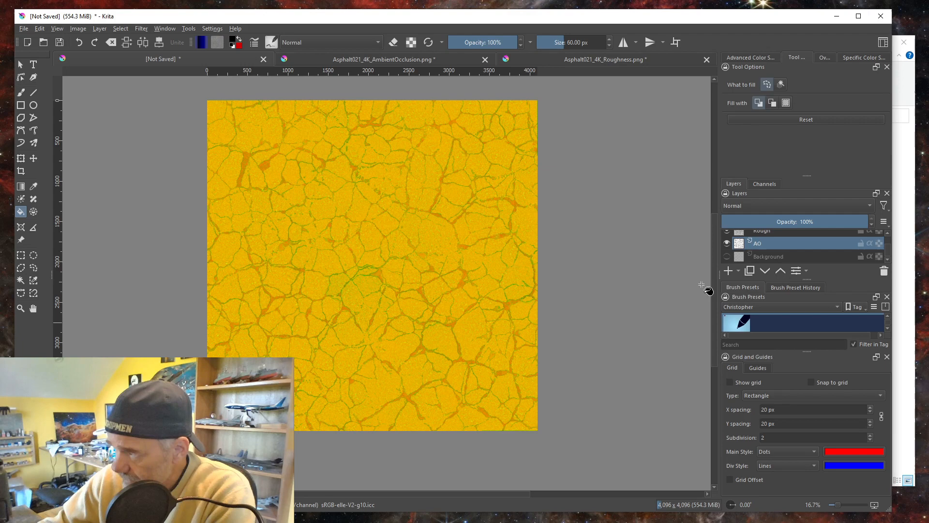
Check the Rough layer's active channels in its layer properties and cancel without changes.
{"action": "scroll", "coordinate": [763, 237], "scroll_direction": "up", "scroll_amount": 1}
{"action": "left_click", "coordinate": [767, 237]}
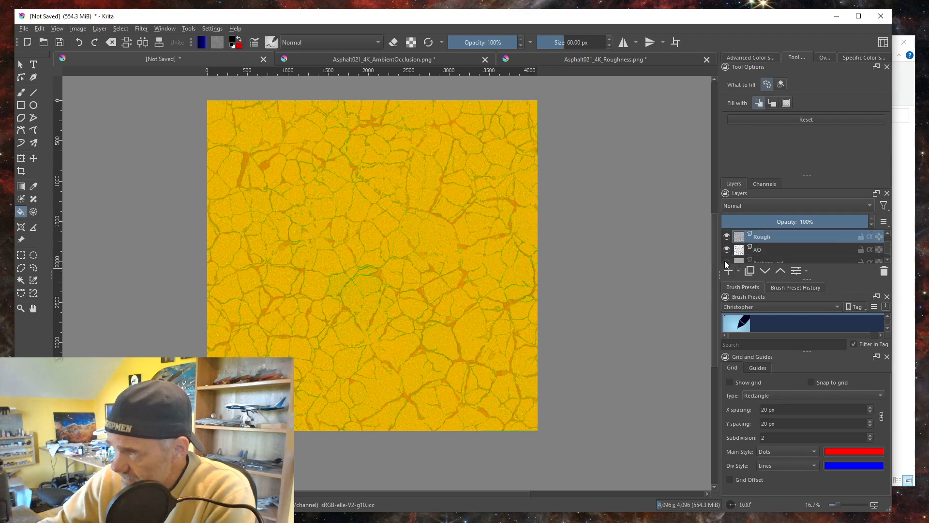
{"action": "right_click", "coordinate": [770, 238]}
{"action": "left_click", "coordinate": [797, 241]}
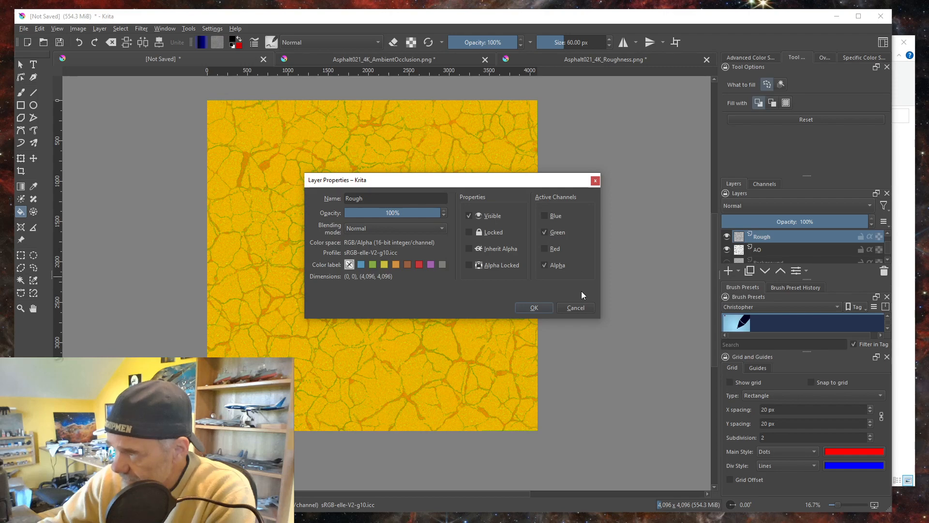
{"action": "left_click", "coordinate": [574, 308]}
Check the Metallic layer's active channels in its layer properties and cancel without changes.
{"action": "scroll", "coordinate": [769, 252], "scroll_direction": "up", "scroll_amount": 1}
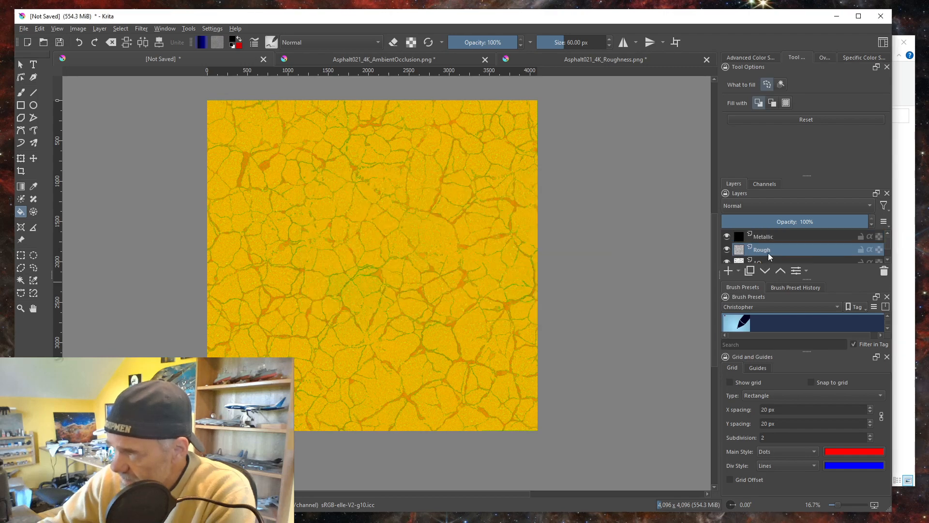
{"action": "left_click", "coordinate": [765, 238]}
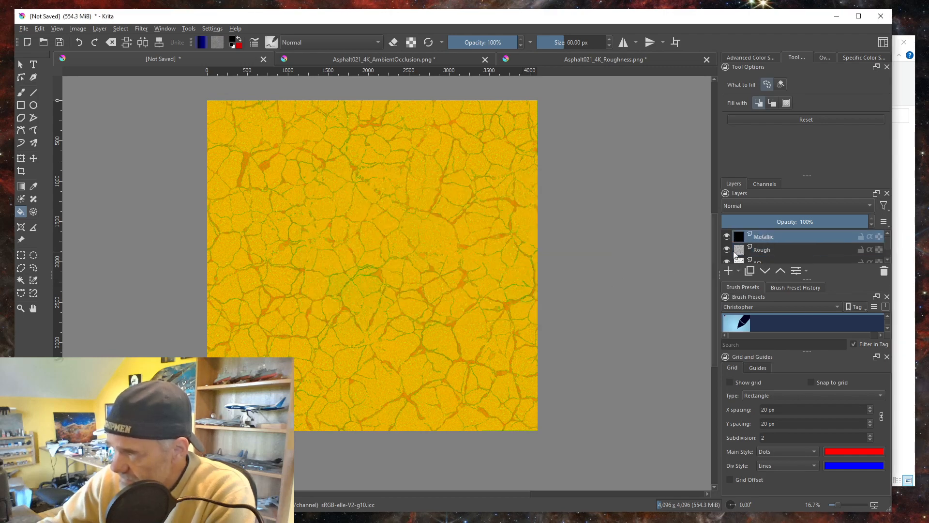
{"action": "right_click", "coordinate": [765, 239]}
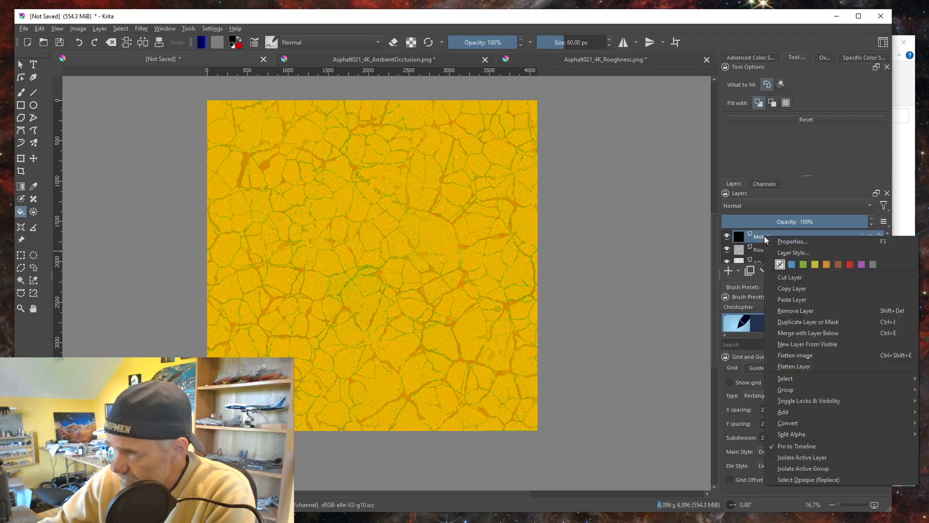
{"action": "left_click", "coordinate": [789, 242]}
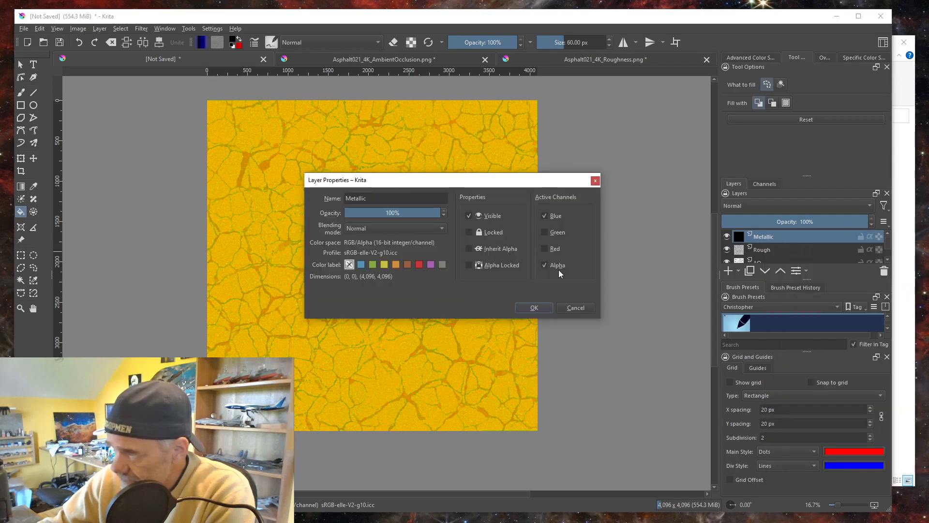
{"action": "left_click", "coordinate": [574, 308]}
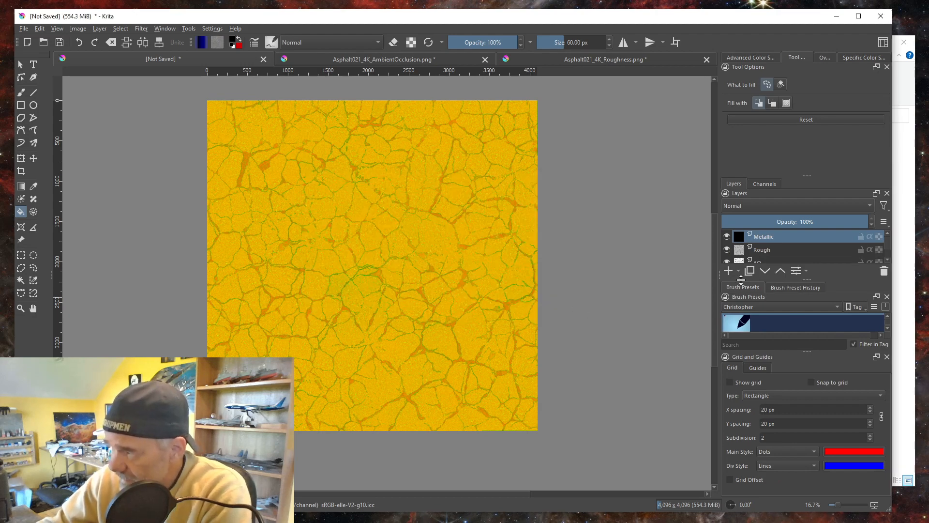
Check the active channels of the ambient occlusion image's Background layer without changing them, and compare the image with the combined texture.
{"action": "left_click", "coordinate": [381, 59]}
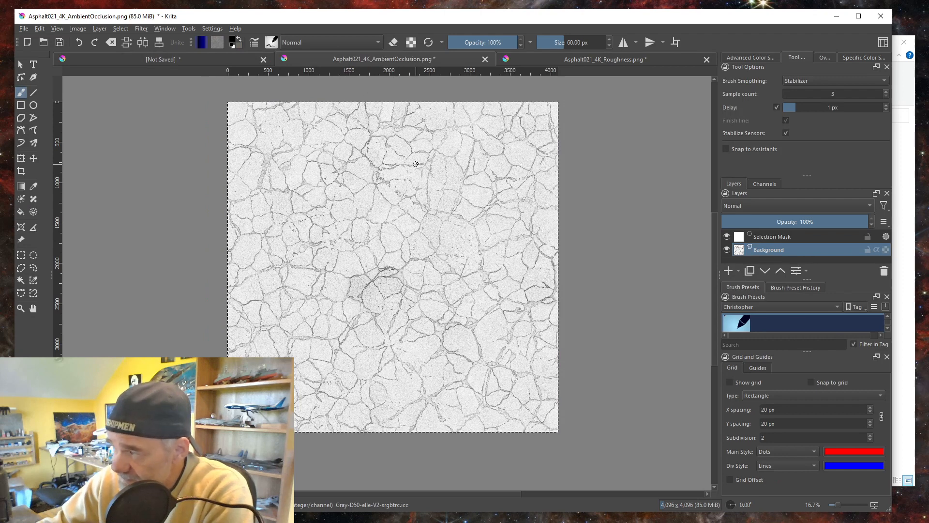
{"action": "right_click", "coordinate": [766, 248]}
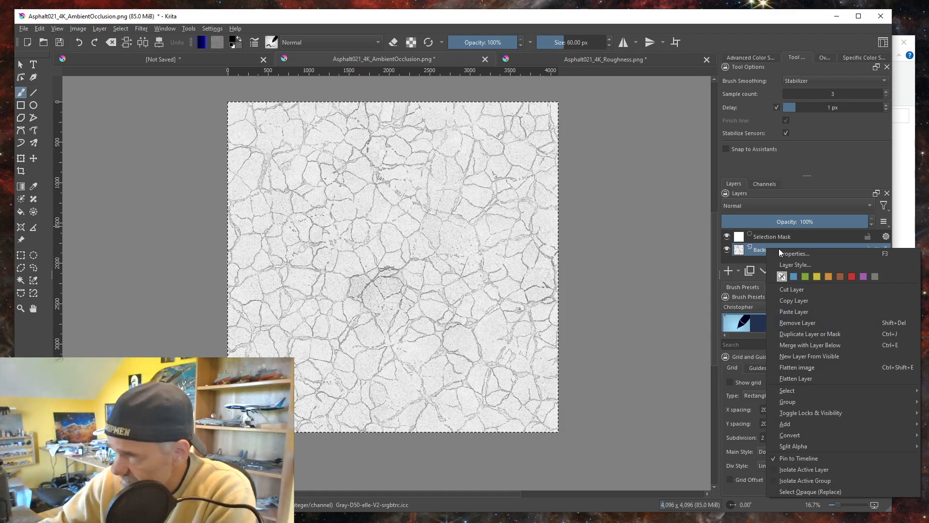
{"action": "left_click", "coordinate": [798, 254]}
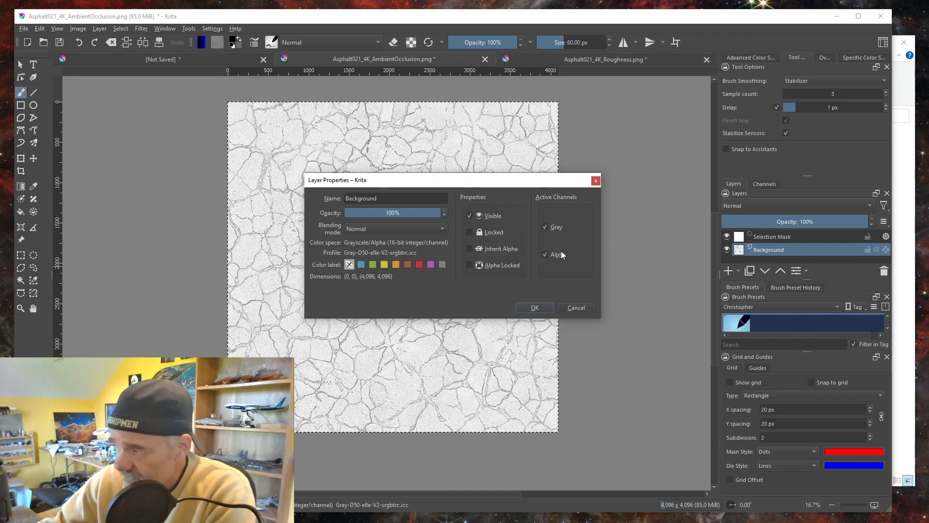
{"action": "left_click", "coordinate": [576, 308]}
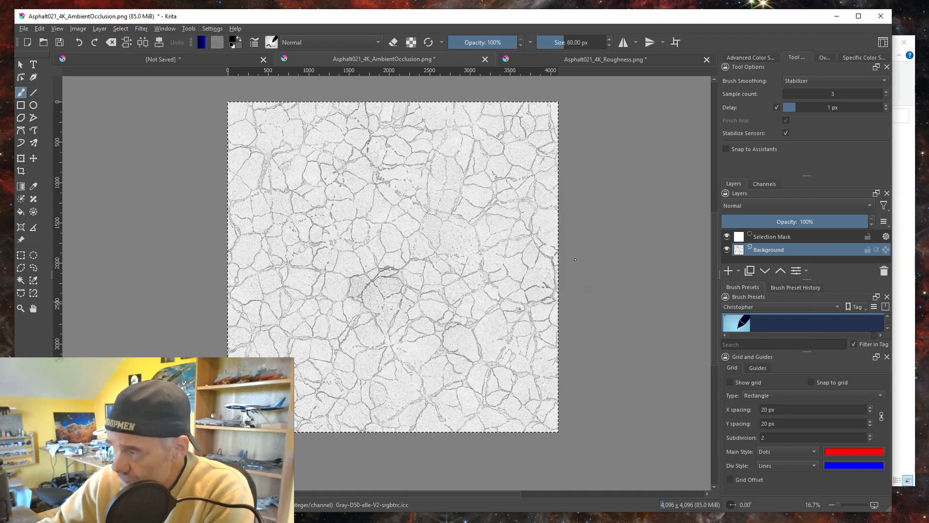
{"action": "left_click", "coordinate": [173, 59]}
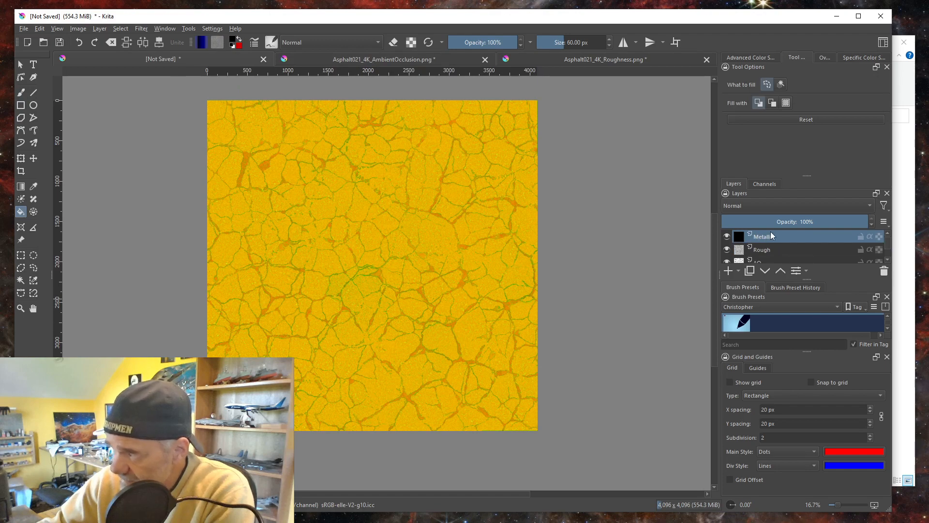
{"action": "left_click", "coordinate": [367, 59]}
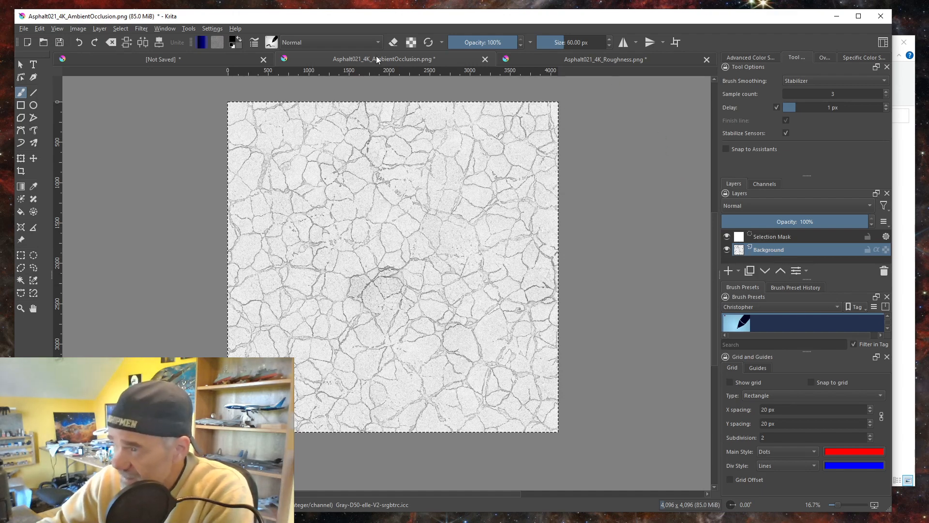
{"action": "left_click", "coordinate": [197, 59]}
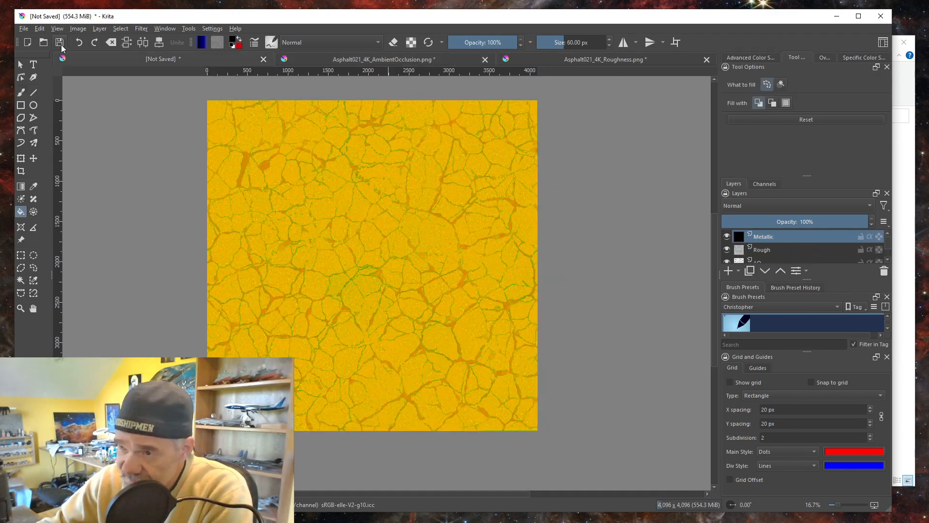
{"action": "left_click", "coordinate": [41, 29]}
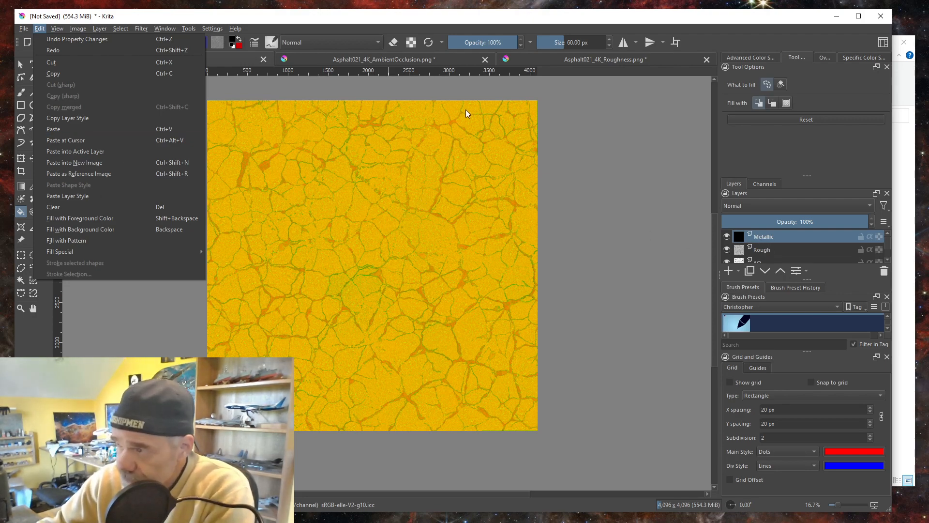
{"action": "left_click", "coordinate": [665, 16]}
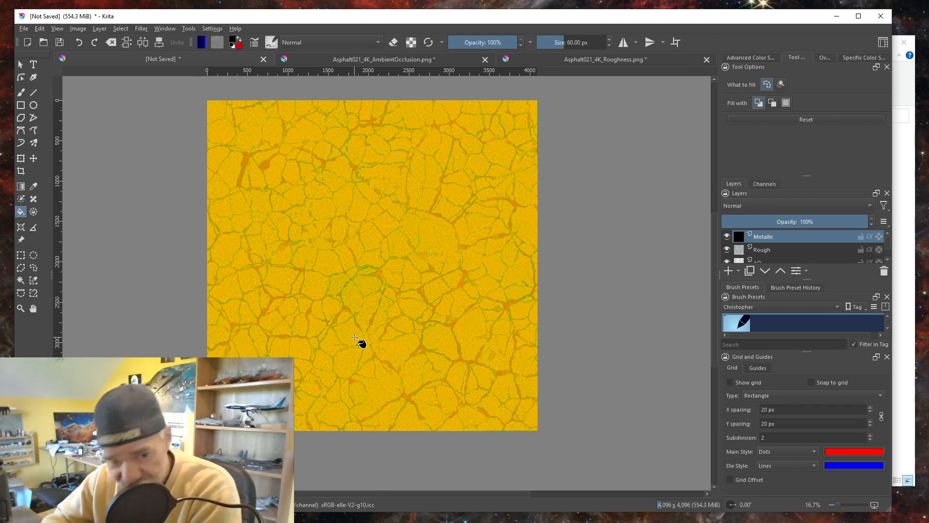
{"action": "scroll", "coordinate": [368, 323], "scroll_direction": "up", "scroll_amount": 1, "text": "ctrl"}
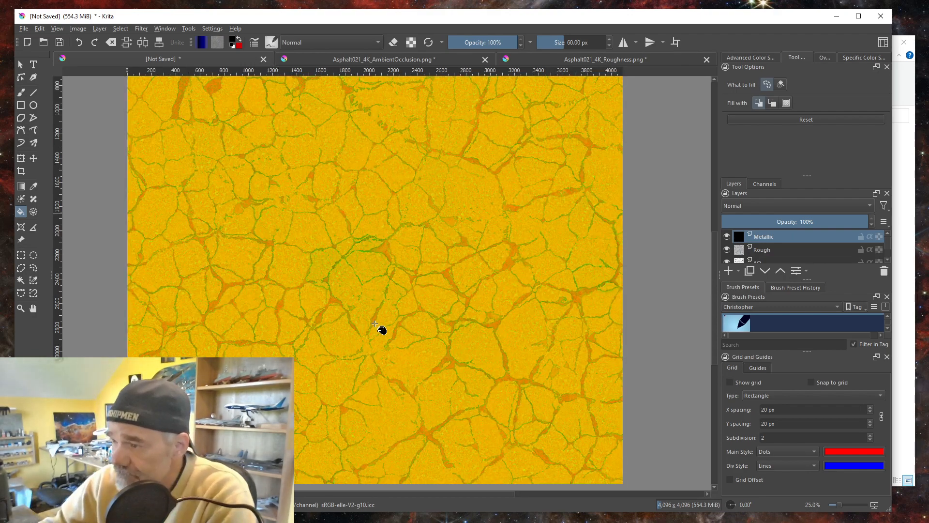
{"action": "scroll", "coordinate": [374, 272], "scroll_direction": "down", "scroll_amount": 1, "text": "ctrl"}
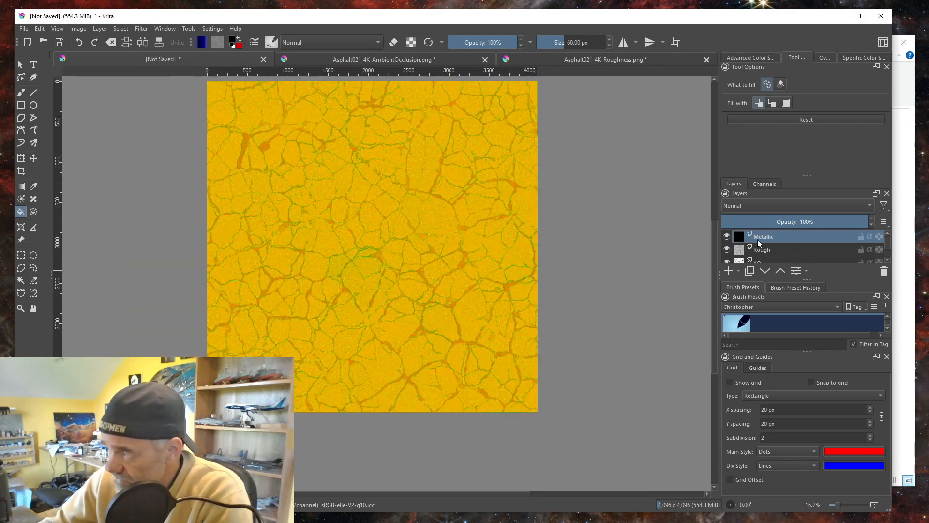
Start exporting the combined texture and browse to the 5a1-Materials folder in 5A1-Norwalk's PackageSources\MaterialLibs, under MSFSProjects\SceneryProjects\5A1New.
{"action": "left_click", "coordinate": [24, 29]}
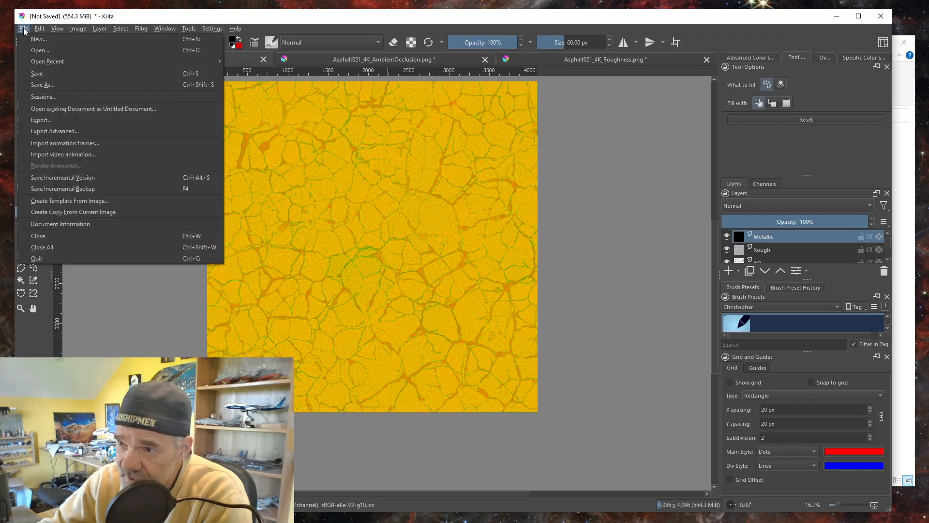
{"action": "left_click", "coordinate": [42, 120]}
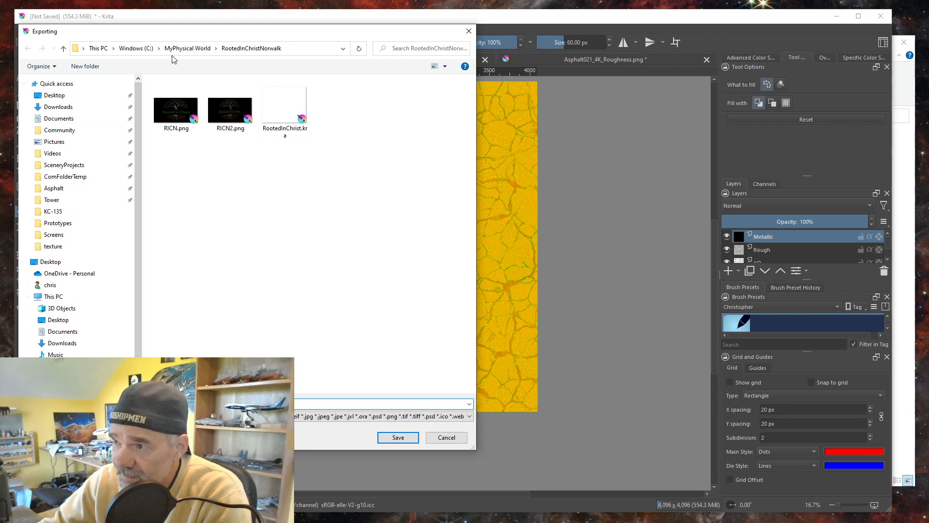
{"action": "left_click", "coordinate": [136, 48]}
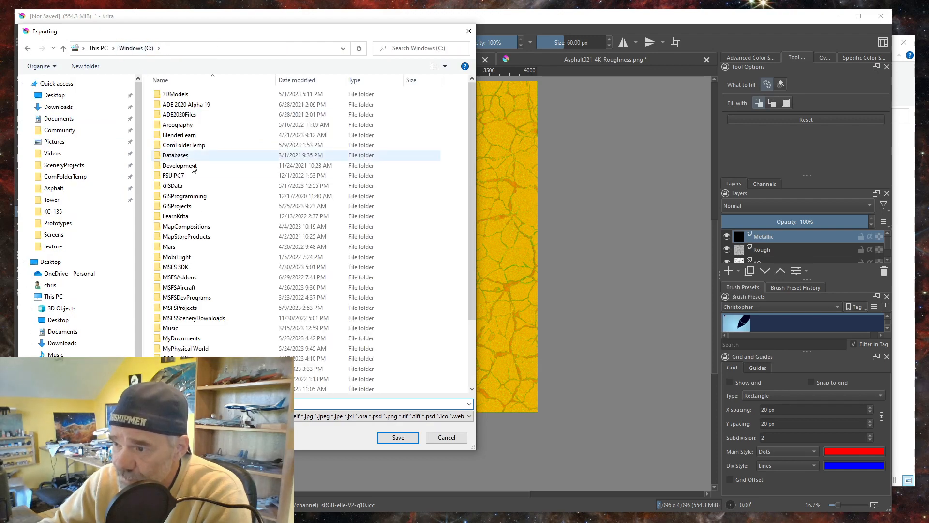
{"action": "double_click", "coordinate": [179, 308]}
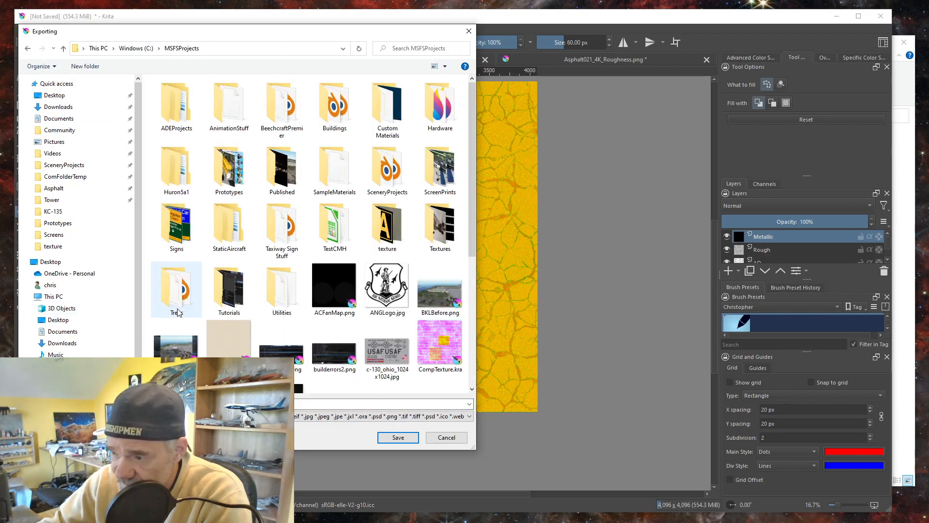
{"action": "double_click", "coordinate": [387, 186]}
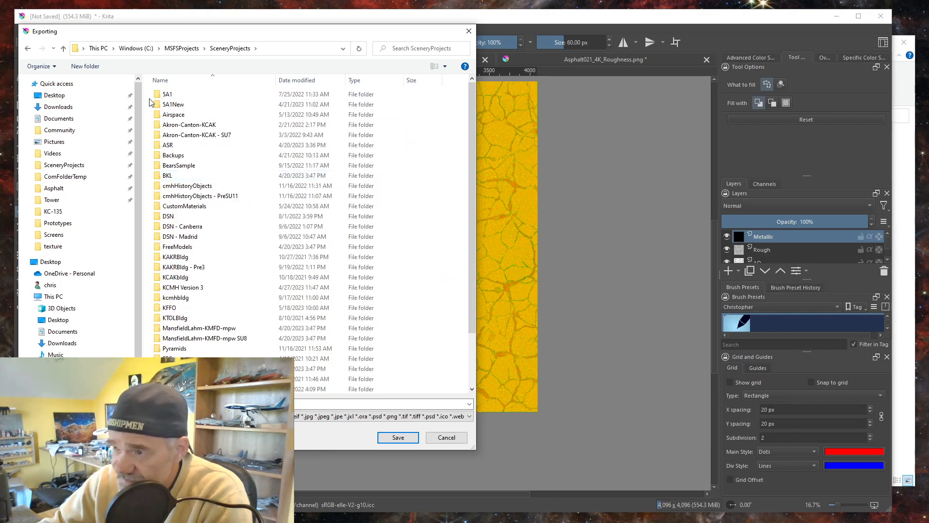
{"action": "double_click", "coordinate": [174, 104]}
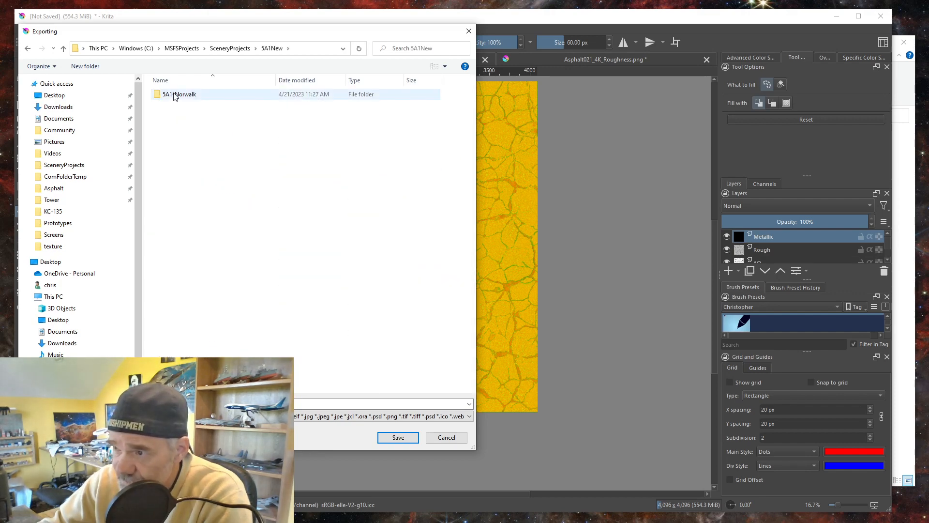
{"action": "double_click", "coordinate": [175, 95]}
{"action": "left_click", "coordinate": [179, 135]}
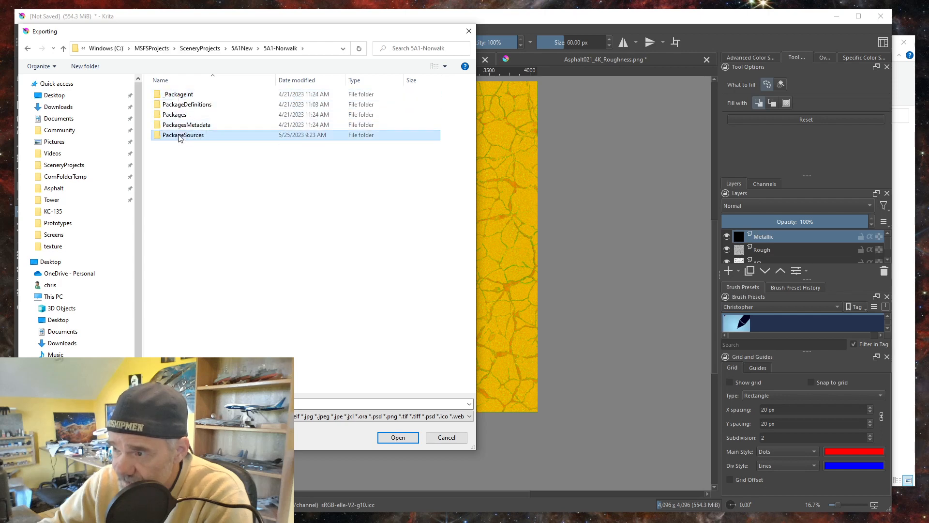
{"action": "double_click", "coordinate": [179, 136]}
{"action": "double_click", "coordinate": [174, 95]}
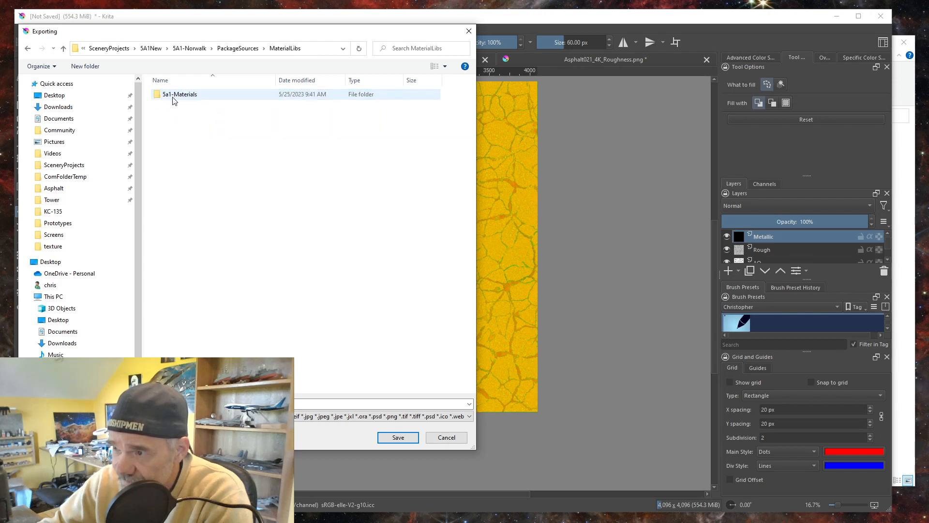
{"action": "double_click", "coordinate": [175, 98]}
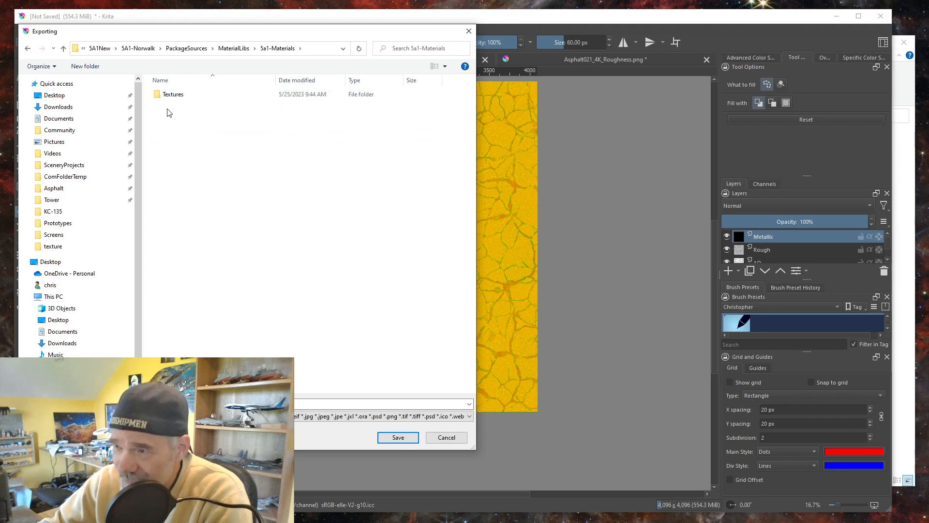
Export the combined texture into the Textures folder as Asphalt21AORM.png, accepting the existing PNG options.
{"action": "double_click", "coordinate": [176, 95]}
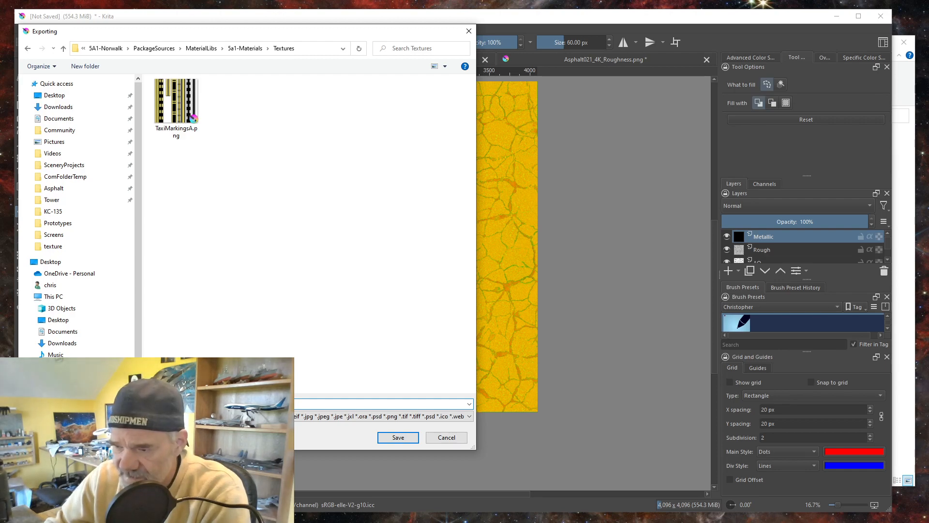
{"action": "left_click", "coordinate": [399, 438]}
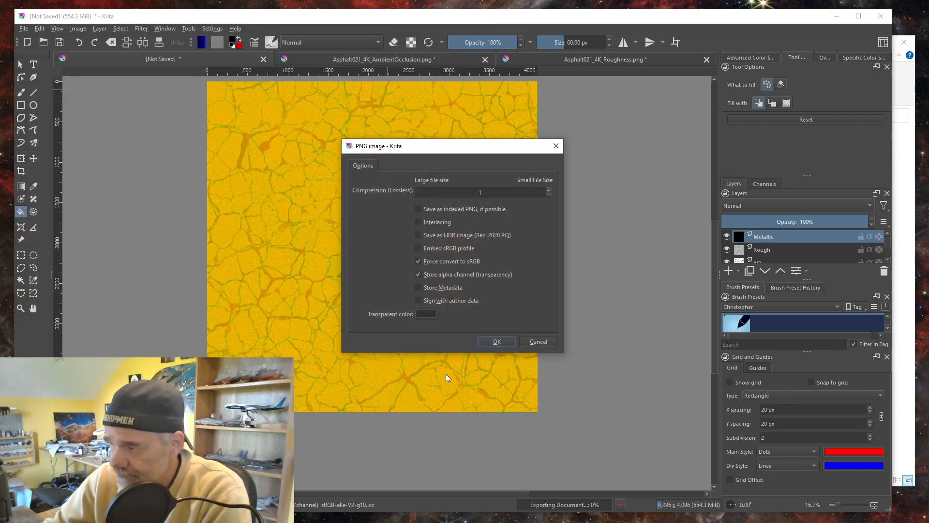
{"action": "left_click", "coordinate": [498, 341]}
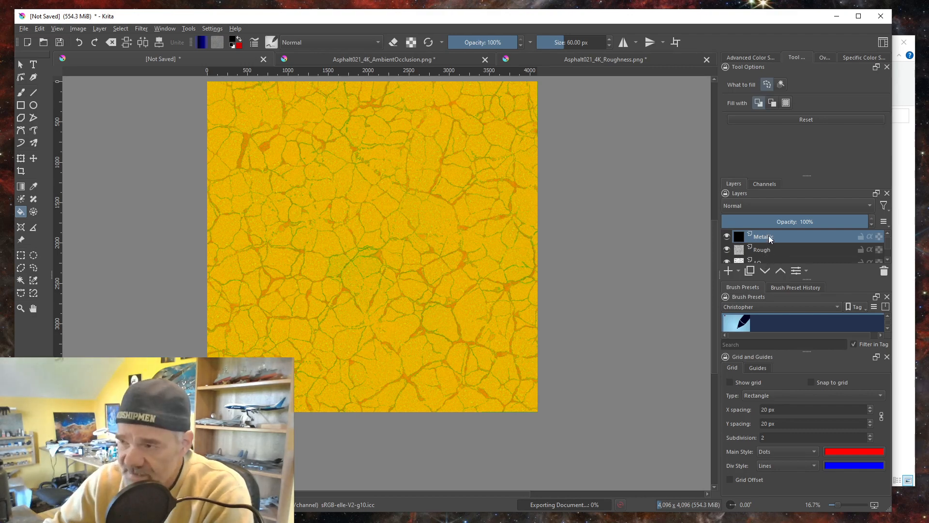
Switch to File Explorer and open the Asphalt021 folder inside MSFSProjects\Textures.
{"action": "left_click", "coordinate": [837, 18]}
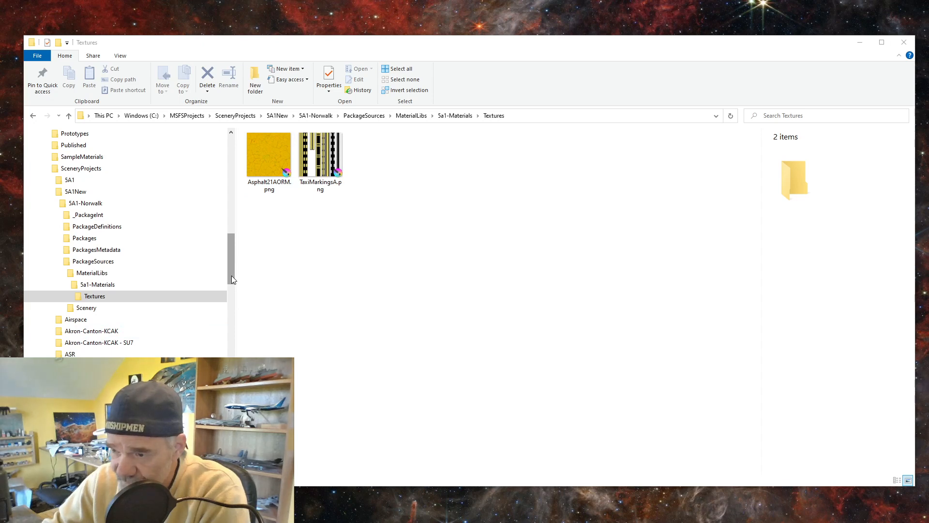
{"action": "left_click_drag", "start_coordinate": [232, 276], "coordinate": [234, 324]}
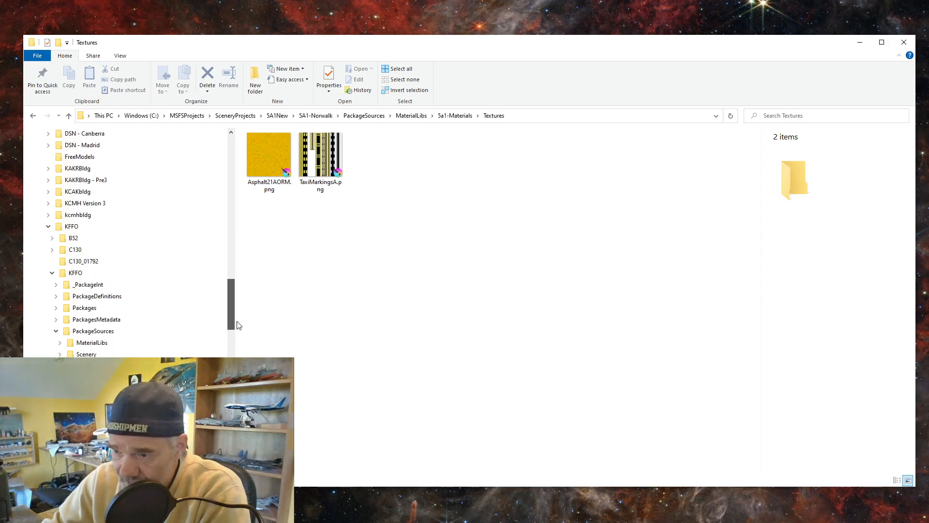
{"action": "left_click", "coordinate": [49, 227]}
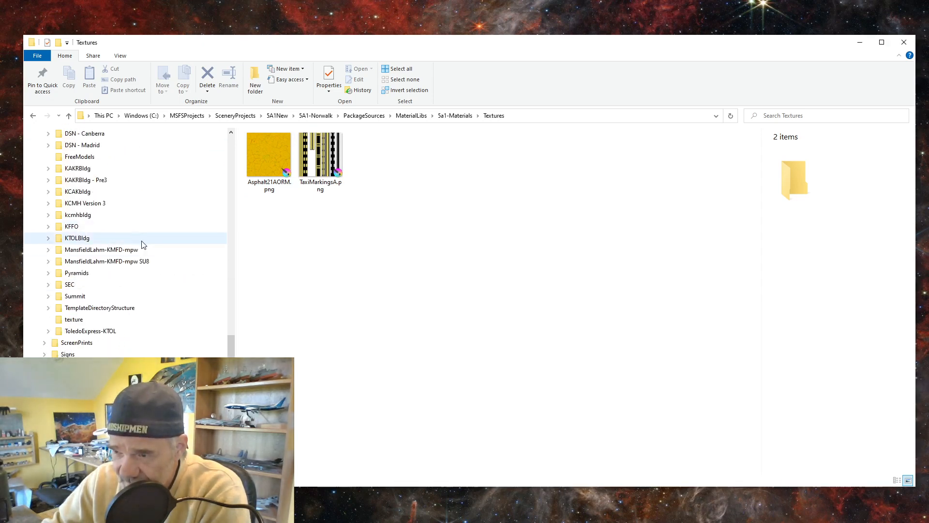
{"action": "left_click_drag", "start_coordinate": [232, 362], "coordinate": [232, 380]}
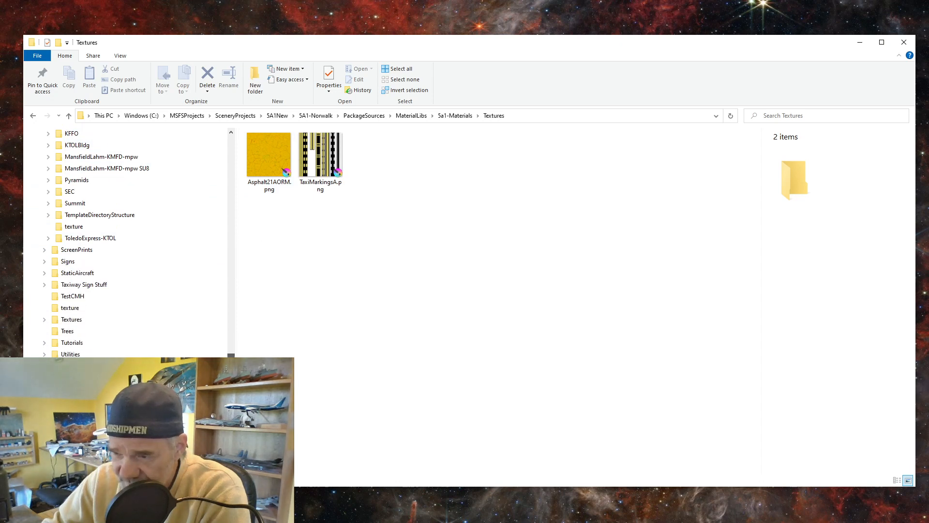
{"action": "left_click", "coordinate": [45, 321]}
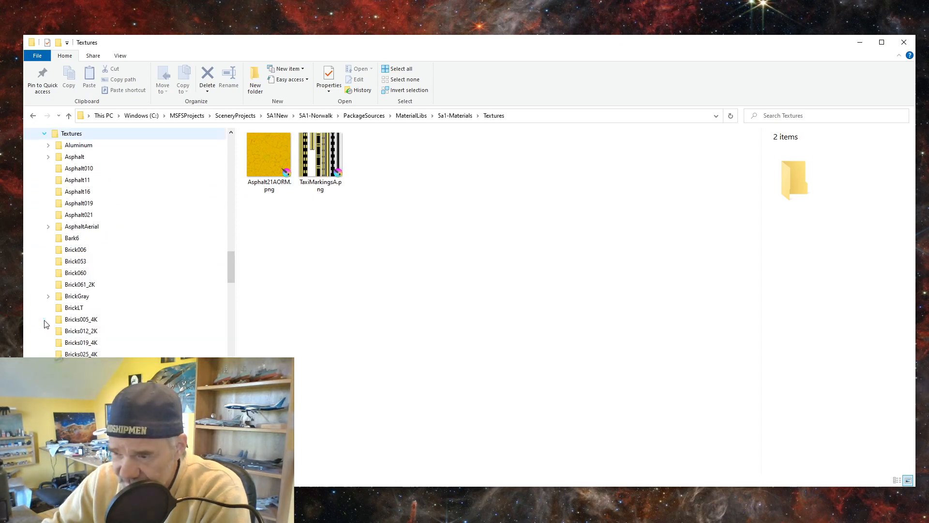
{"action": "left_click", "coordinate": [87, 216]}
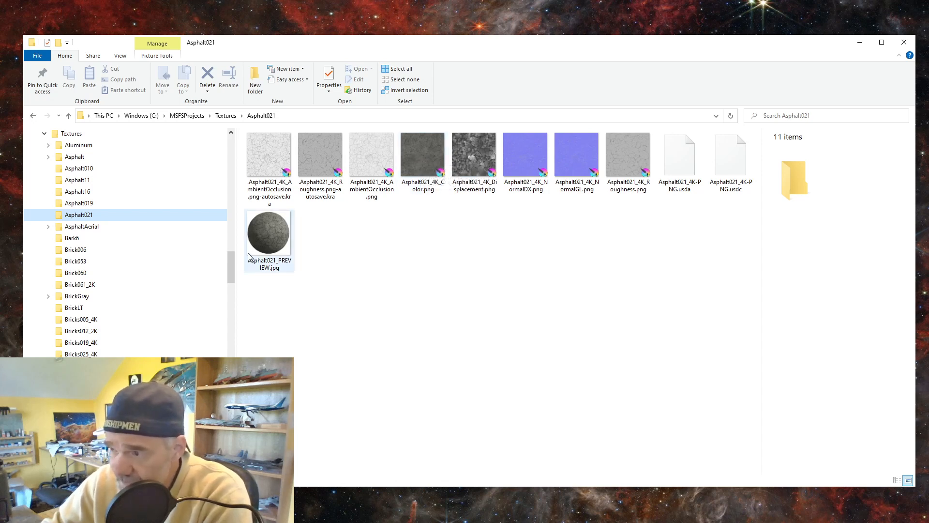
Copy Asphalt021_4K_Color.png into the Textures folder of 5a1-Materials in the 5A1-Norwalk project.
{"action": "left_click_drag", "start_coordinate": [231, 271], "coordinate": [233, 223]}
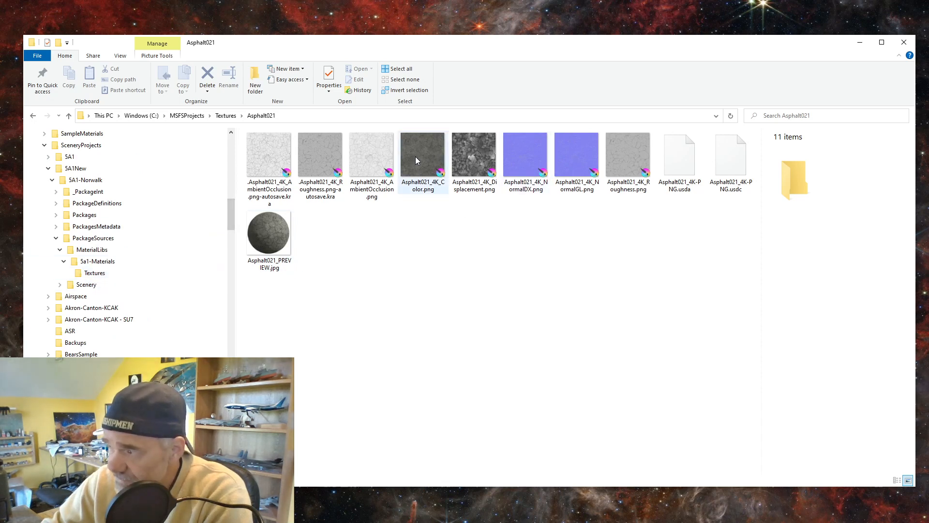
{"action": "left_click_drag", "start_coordinate": [423, 155], "coordinate": [104, 277]}
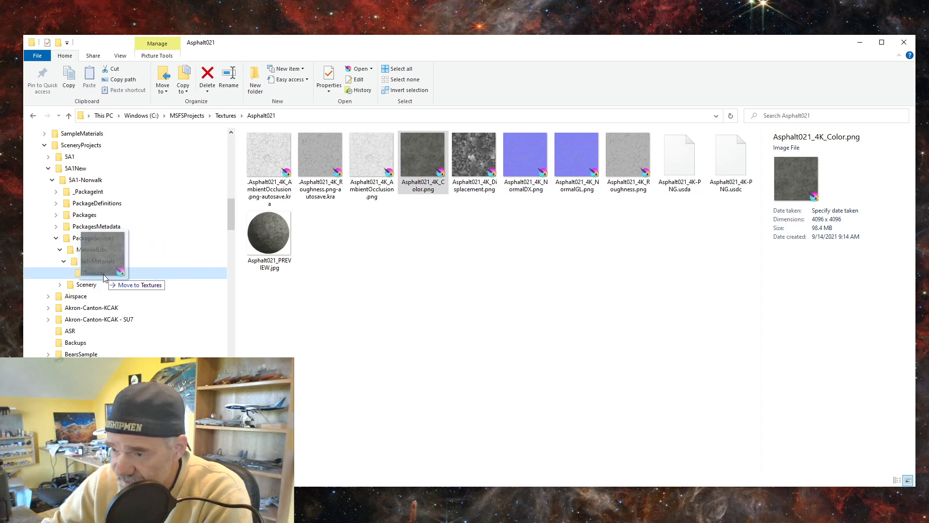
{"action": "right_click_drag", "start_coordinate": [104, 277], "coordinate": [104, 278]}
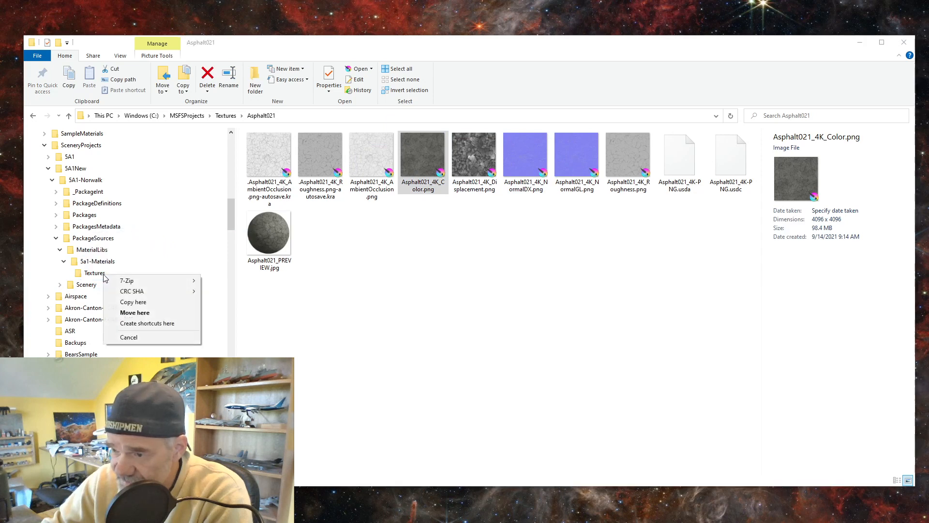
{"action": "left_click", "coordinate": [133, 302]}
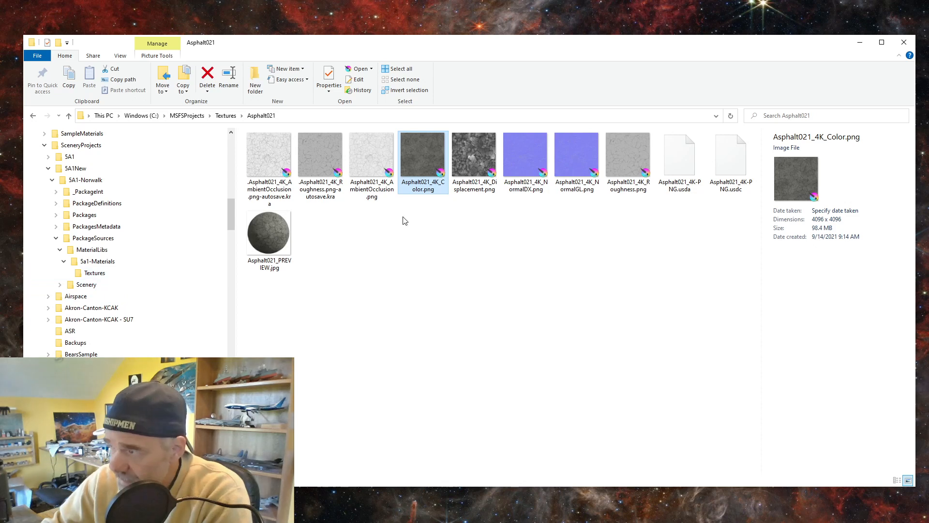
Copy Asphalt021_4K_NormalDX.png into the Textures folder of 5a1-Materials in the 5A1-Norwalk project and open that folder.
{"action": "left_click", "coordinate": [526, 162]}
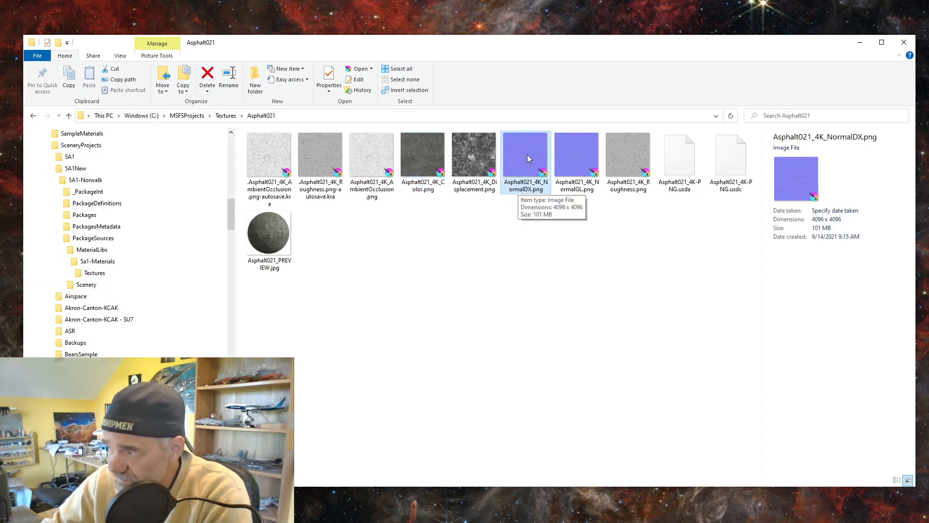
{"action": "left_click_drag", "start_coordinate": [527, 155], "coordinate": [93, 276]}
{"action": "right_click_drag", "start_coordinate": [94, 276], "coordinate": [94, 276]}
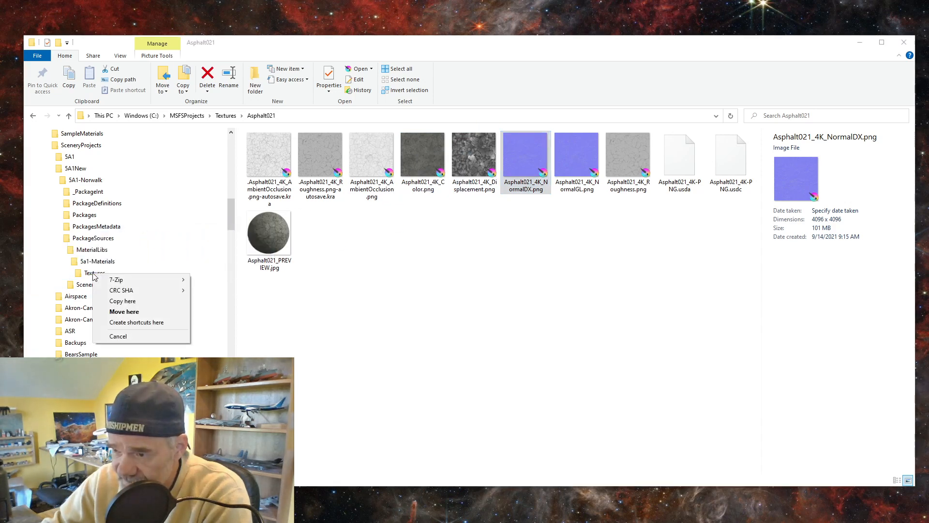
{"action": "left_click", "coordinate": [116, 301]}
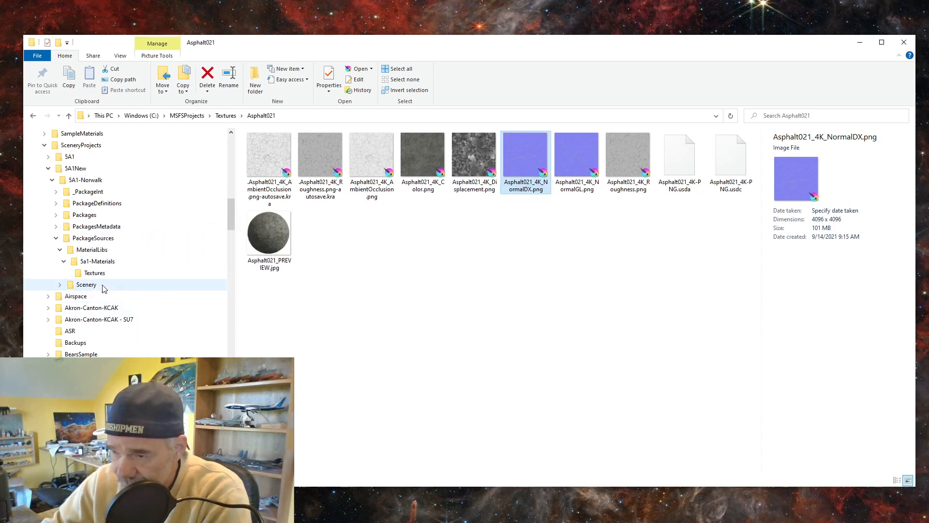
{"action": "left_click", "coordinate": [98, 276]}
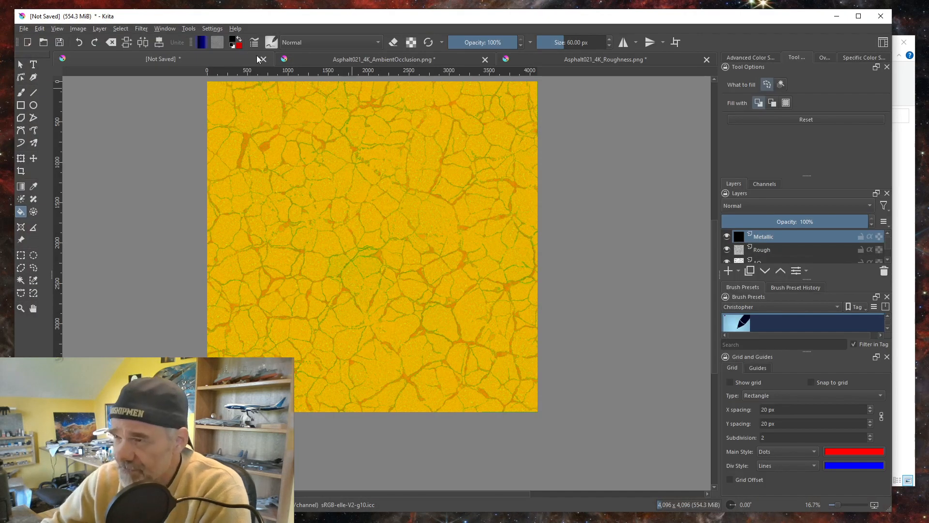
Switch to Krita and remove the AO layer from the unsaved combined texture.
{"action": "scroll", "coordinate": [348, 139], "scroll_direction": "down", "scroll_amount": 1, "text": "ctrl"}
{"action": "scroll", "coordinate": [340, 135], "scroll_direction": "up", "scroll_amount": 1, "text": "ctrl"}
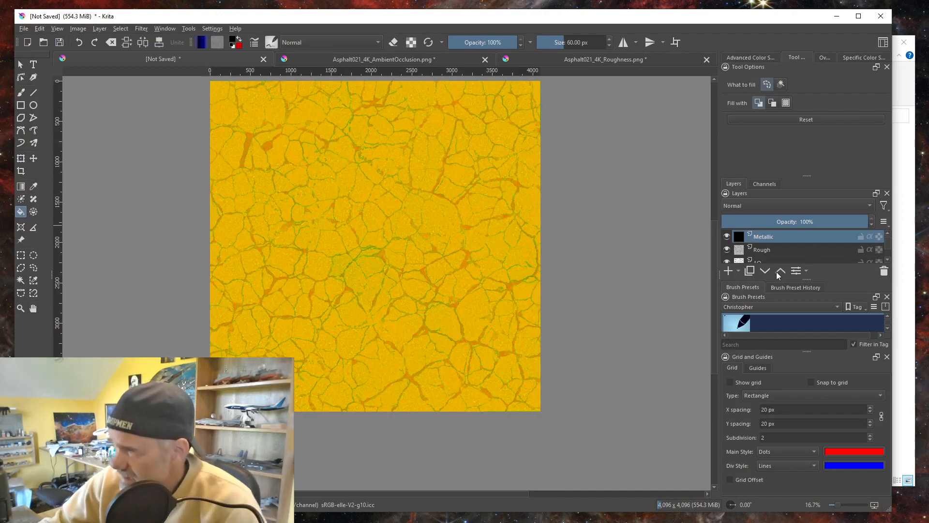
{"action": "scroll", "coordinate": [487, 298], "scroll_direction": "down", "scroll_amount": 1, "text": "ctrl"}
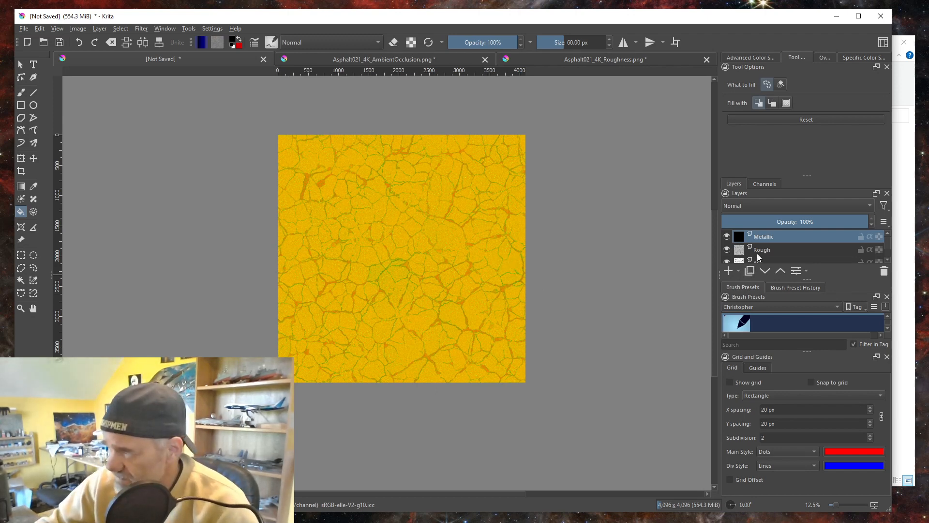
{"action": "scroll", "coordinate": [759, 256], "scroll_direction": "down", "scroll_amount": 1}
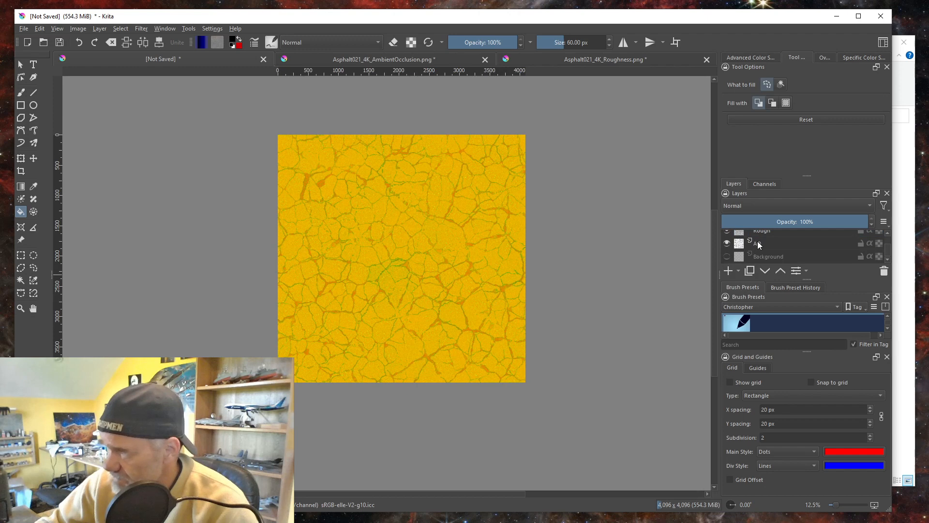
{"action": "left_click", "coordinate": [759, 245]}
{"action": "mouse_move", "coordinate": [758, 246]}
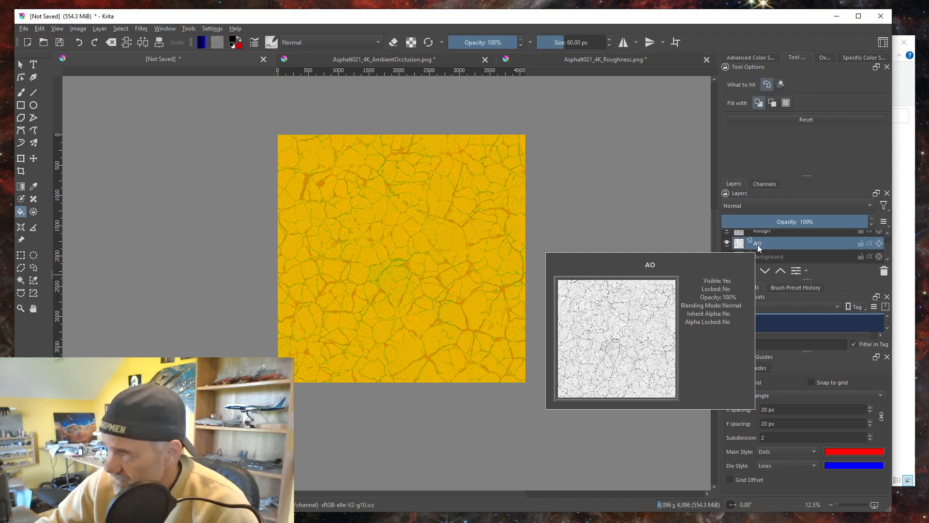
{"action": "right_click", "coordinate": [759, 245]}
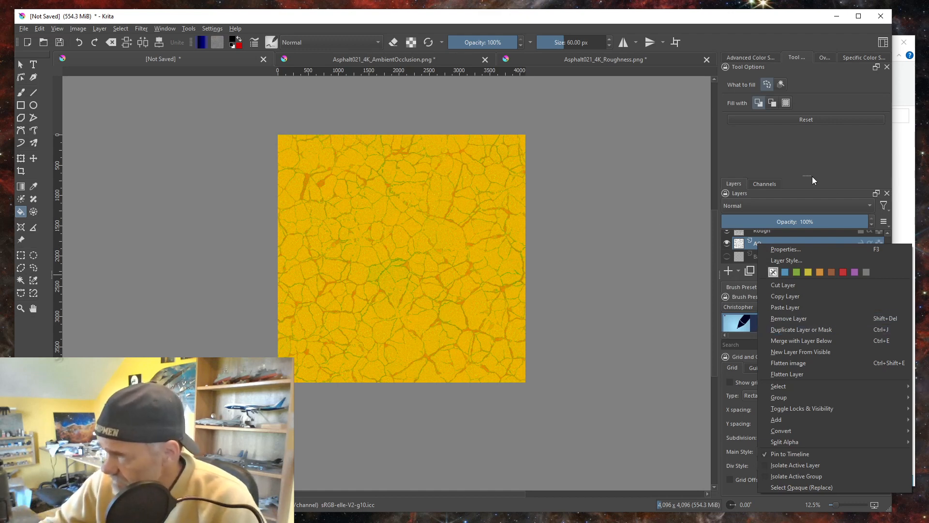
{"action": "left_click", "coordinate": [790, 320]}
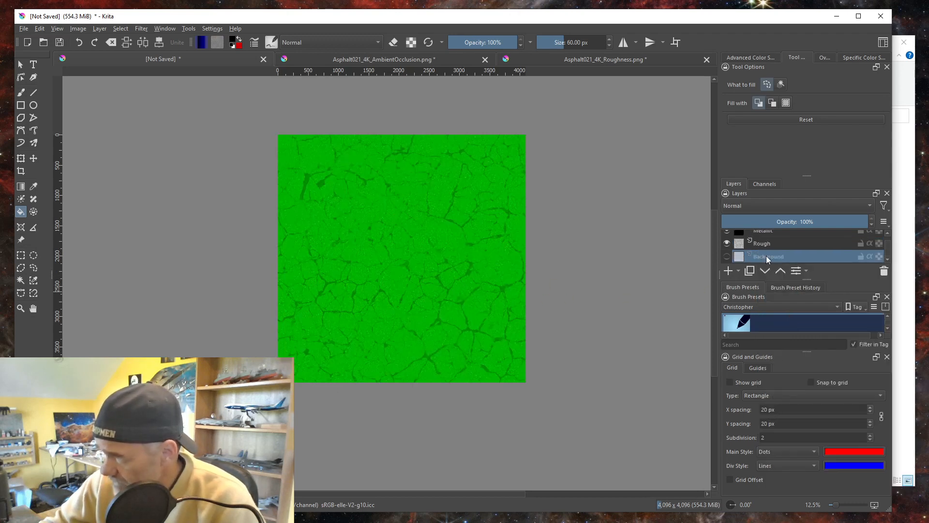
Open Asphalt021_4K_NormalDX.png from the Asphalt021 textures folder as a separate image.
{"action": "mouse_move", "coordinate": [760, 262]}
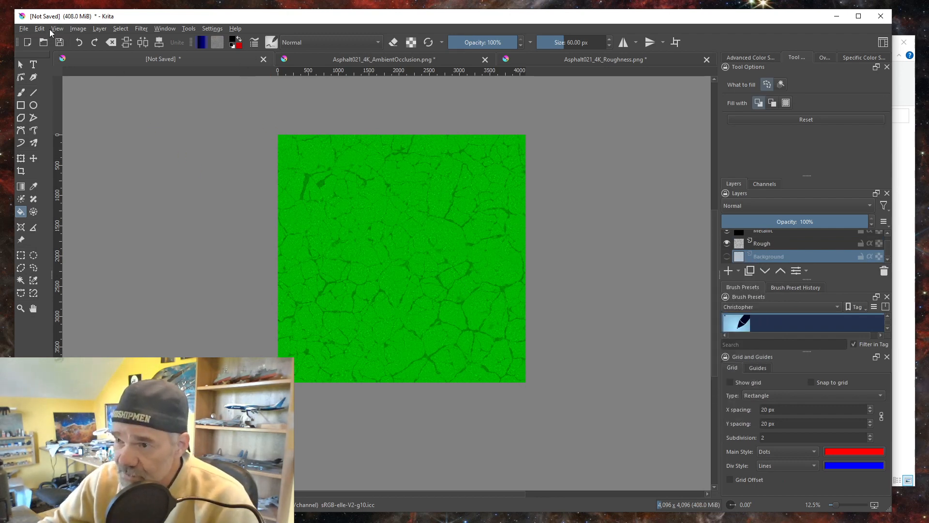
{"action": "left_click", "coordinate": [24, 29]}
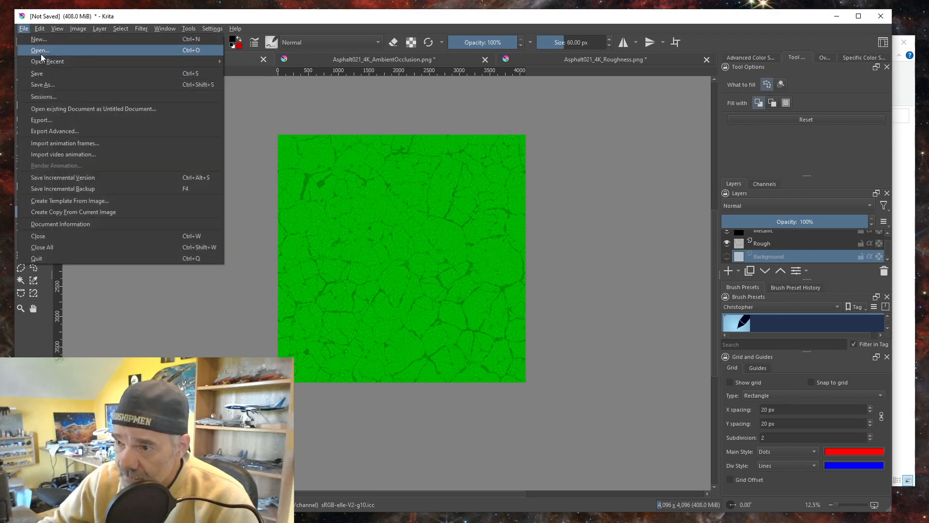
{"action": "left_click", "coordinate": [41, 50]}
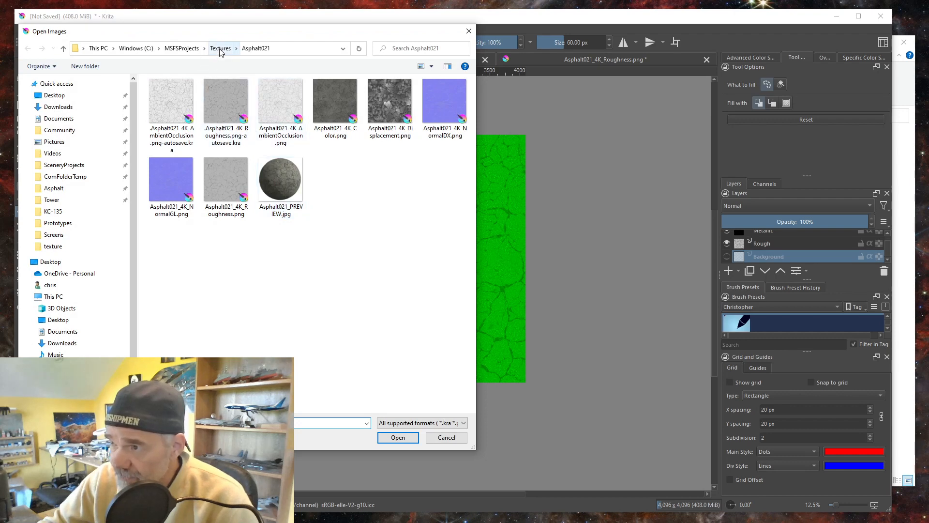
{"action": "left_click", "coordinate": [444, 109]}
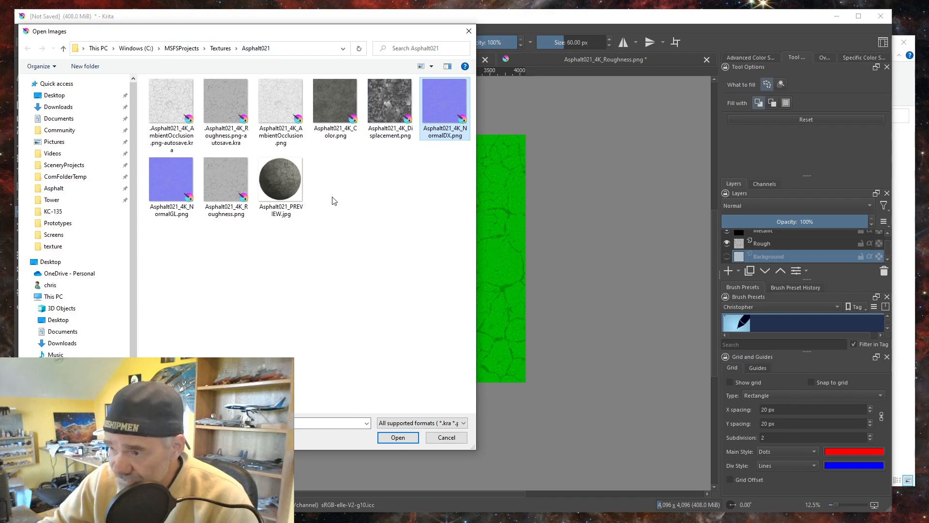
{"action": "left_click", "coordinate": [398, 437]}
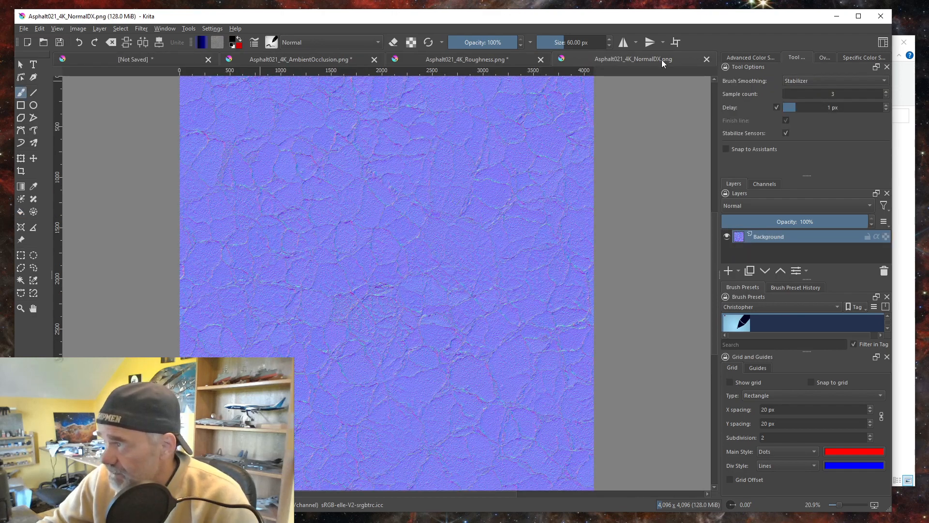
Check the active channels in the layer properties of the normal map's Background layer.
{"action": "right_click", "coordinate": [776, 238]}
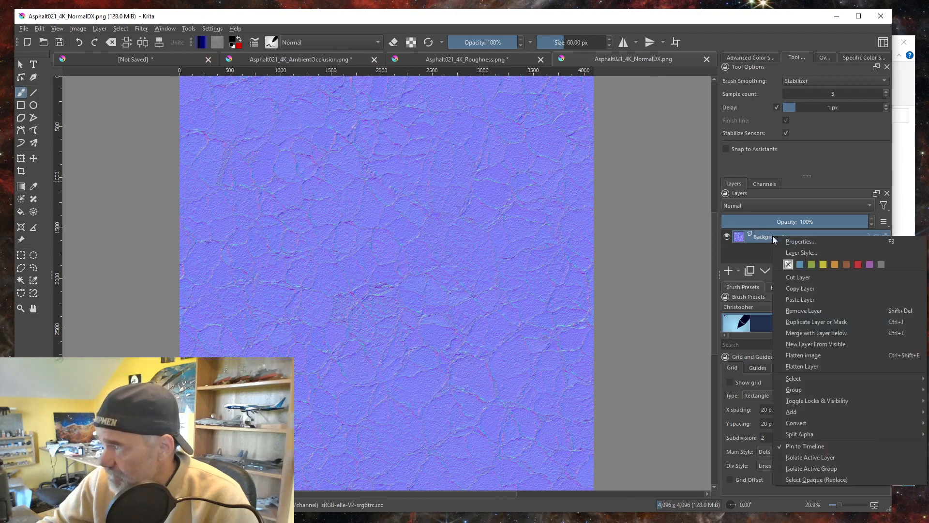
{"action": "left_click", "coordinate": [796, 247]}
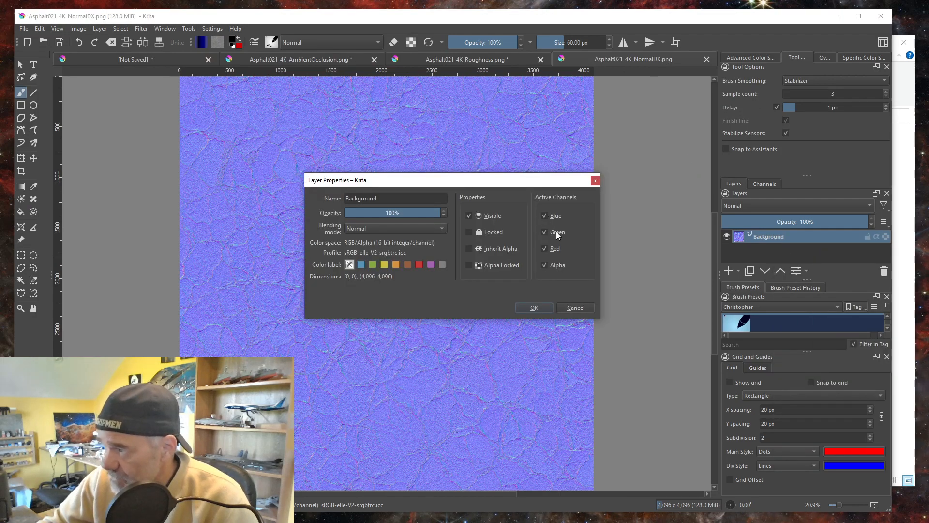
{"action": "left_click", "coordinate": [577, 308]}
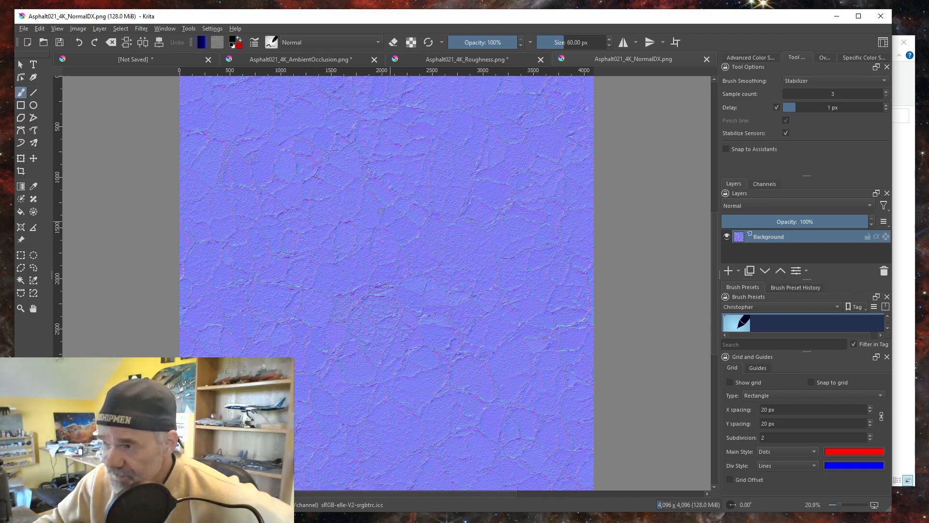
Add a paint layer above the Background layer of the unsaved combined texture and name it Normals.
{"action": "left_click", "coordinate": [127, 57]}
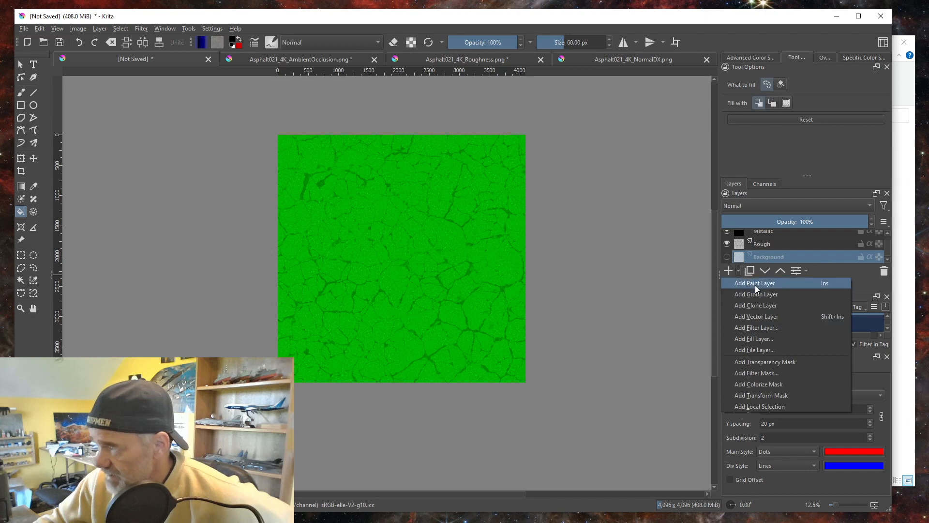
{"action": "left_click", "coordinate": [757, 285]}
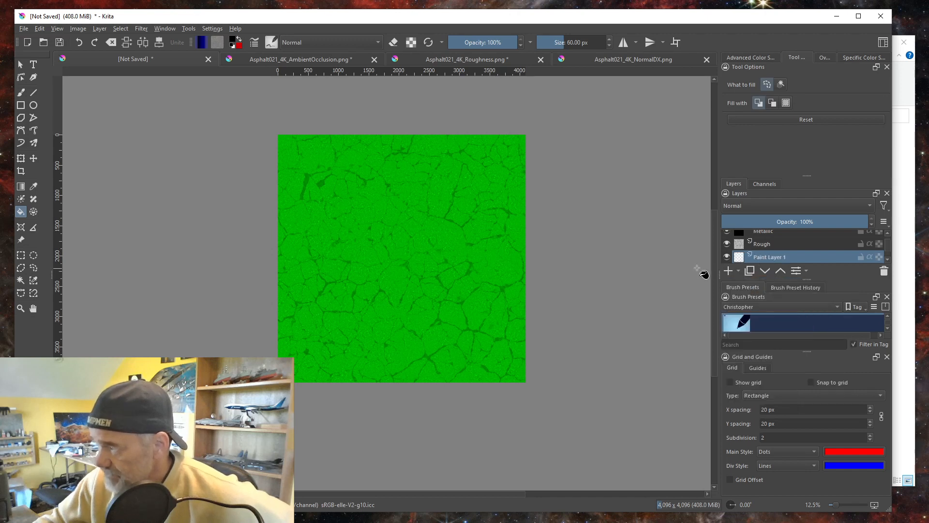
{"action": "double_click", "coordinate": [764, 258]}
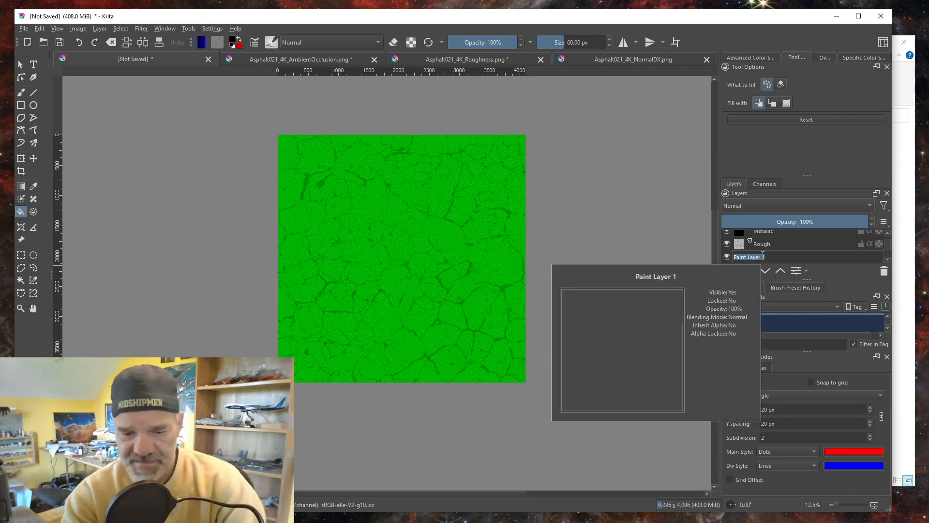
{"action": "type", "text": "Nor"}
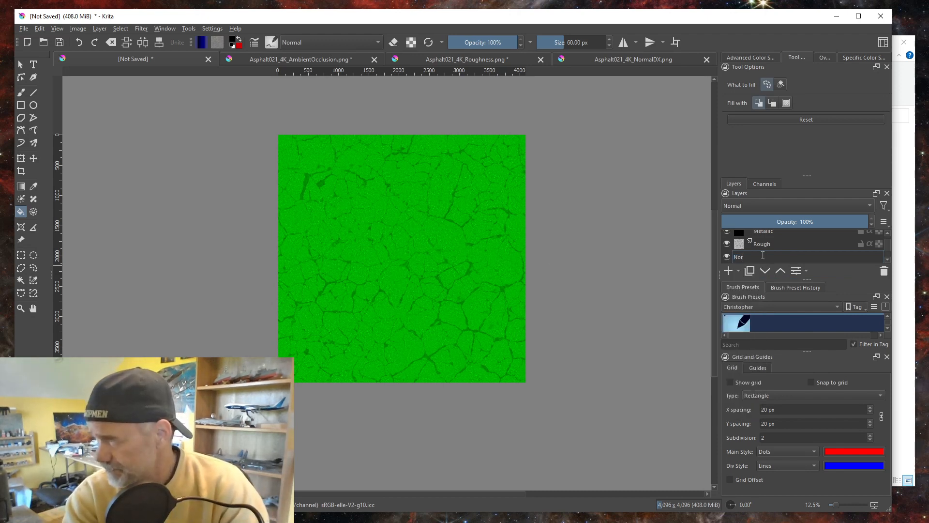
{"action": "type", "text": "mals"}
{"action": "key", "text": "Return"}
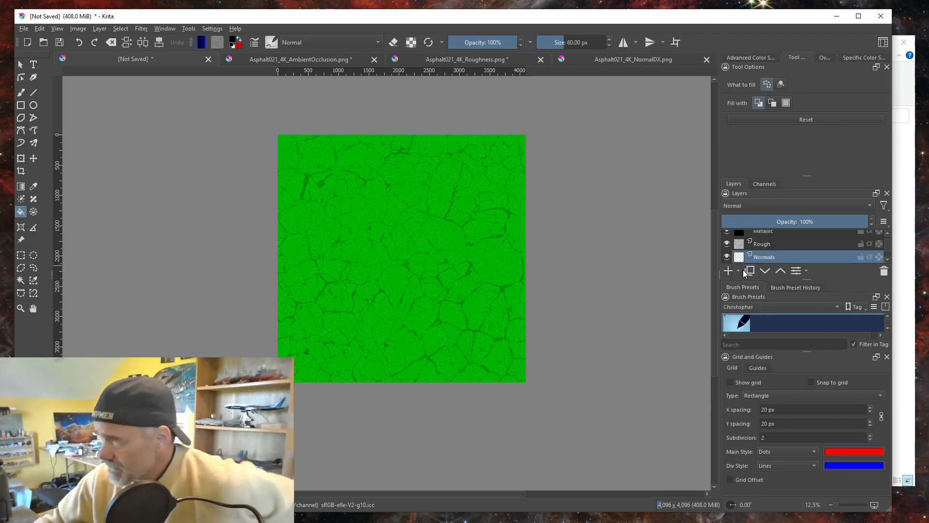
{"action": "scroll", "coordinate": [743, 252], "scroll_direction": "down", "scroll_amount": 1}
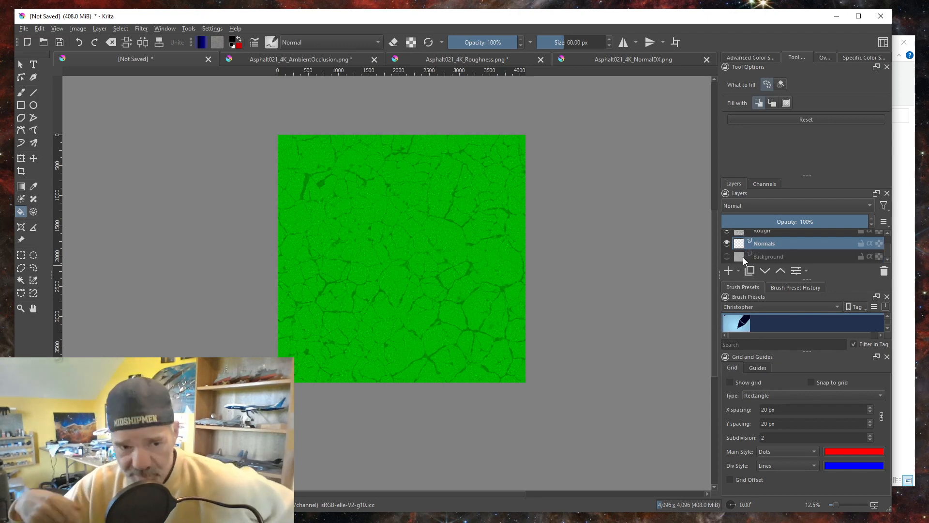
{"action": "mouse_move", "coordinate": [744, 260]}
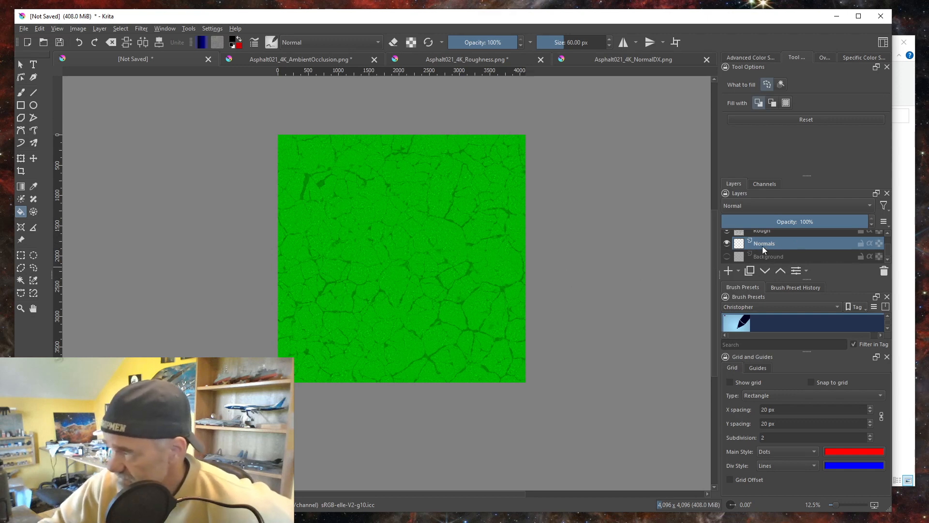
{"action": "mouse_move", "coordinate": [765, 247]}
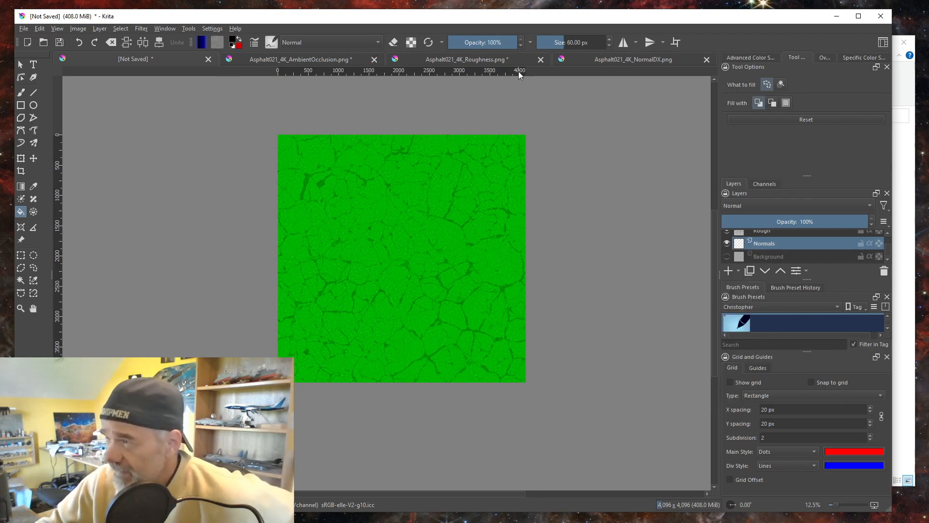
Copy the entire Asphalt021_4K_NormalDX.png image and paste it into the active Normals layer of the unsaved combined texture.
{"action": "left_click", "coordinate": [613, 60]}
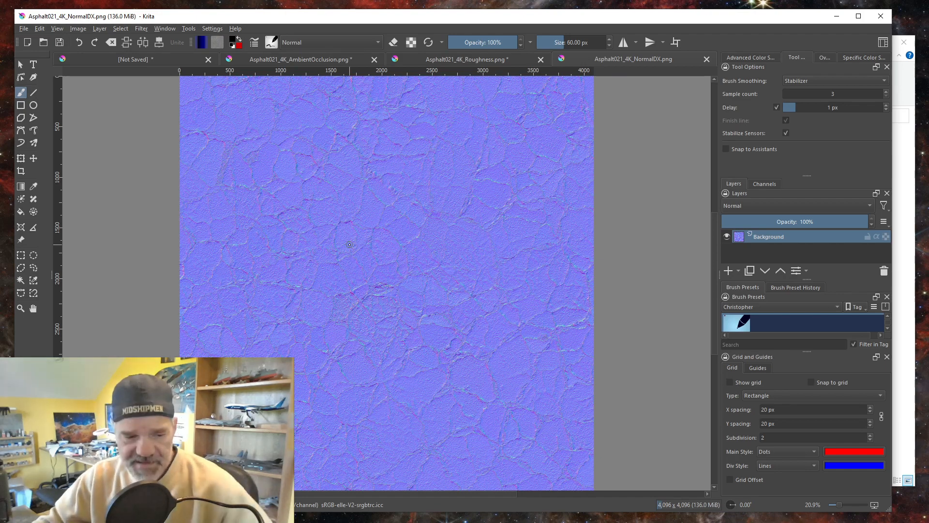
{"action": "key", "text": "ctrl+a"}
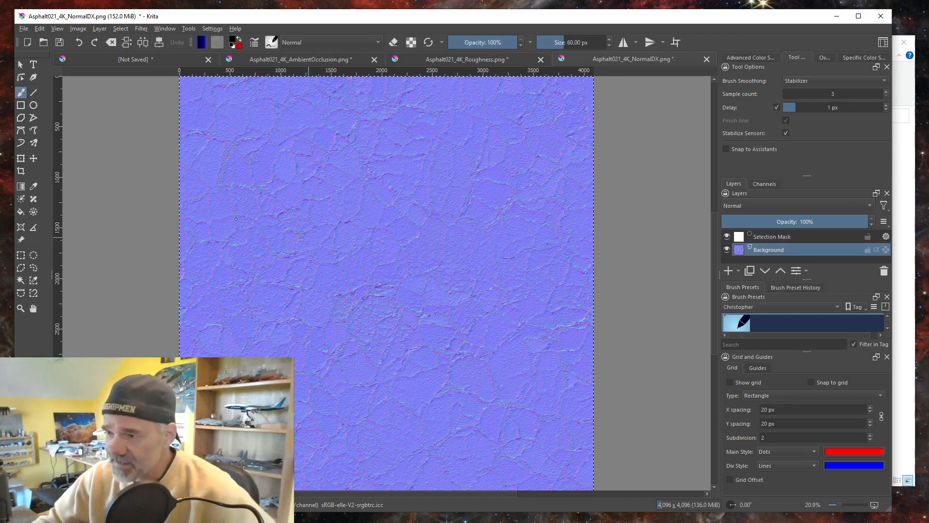
{"action": "key", "text": "ctrl+c"}
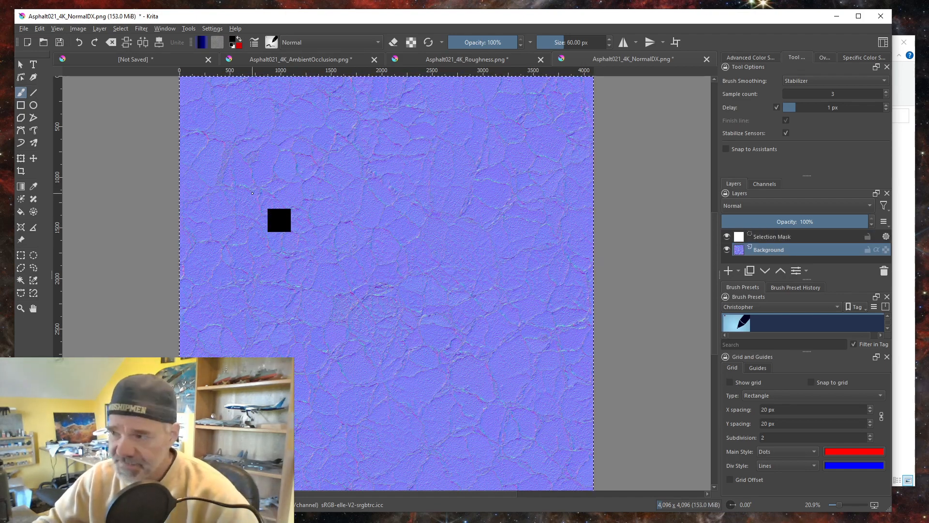
{"action": "left_click", "coordinate": [131, 58]}
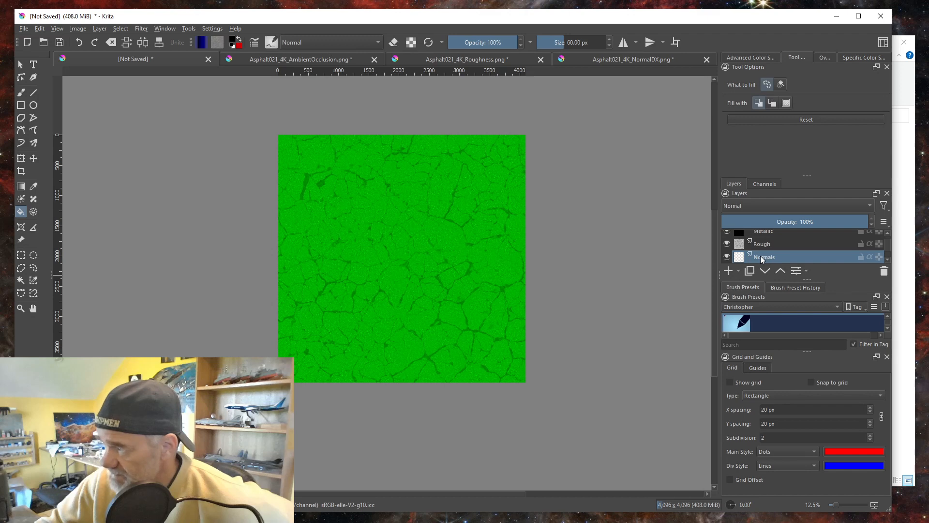
{"action": "left_click", "coordinate": [39, 29]}
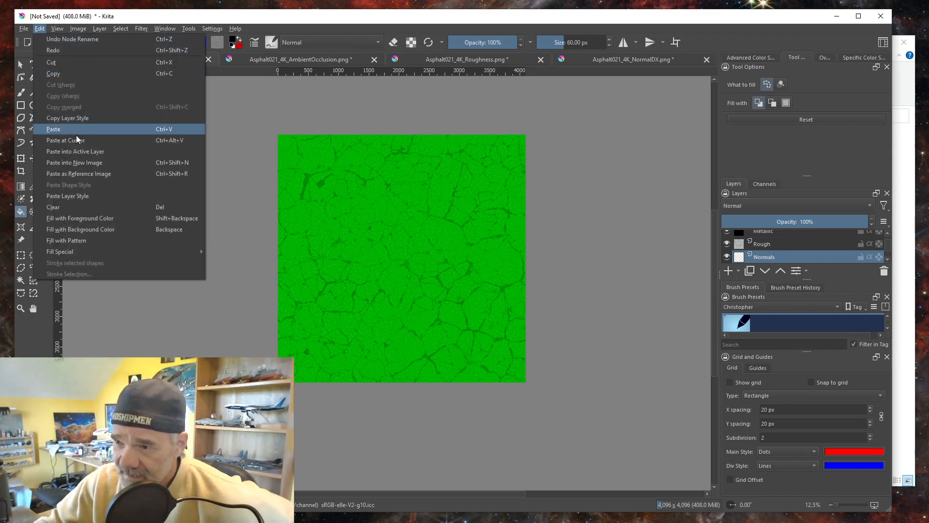
{"action": "left_click", "coordinate": [77, 152]}
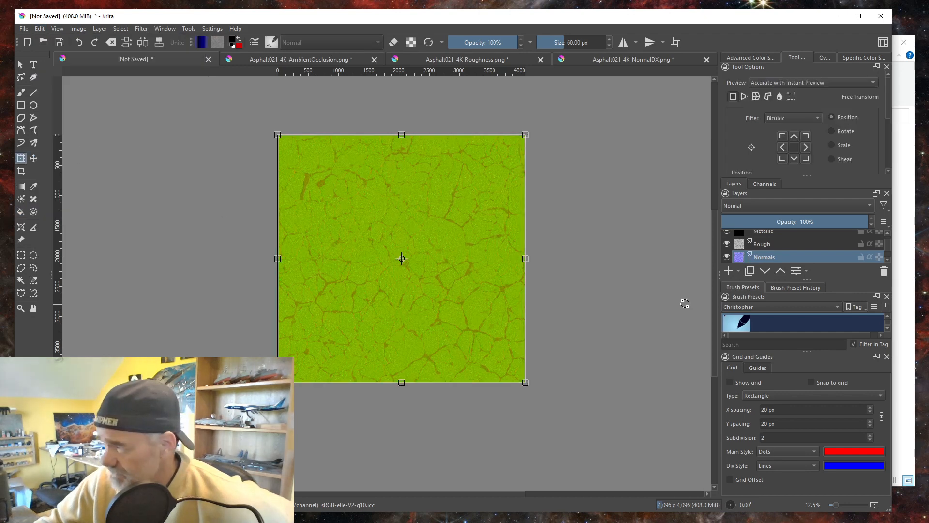
Turn off the Blue and Green active channels of the Normals layer, keeping Red and Alpha.
{"action": "right_click", "coordinate": [764, 259]}
{"action": "left_click", "coordinate": [785, 261]}
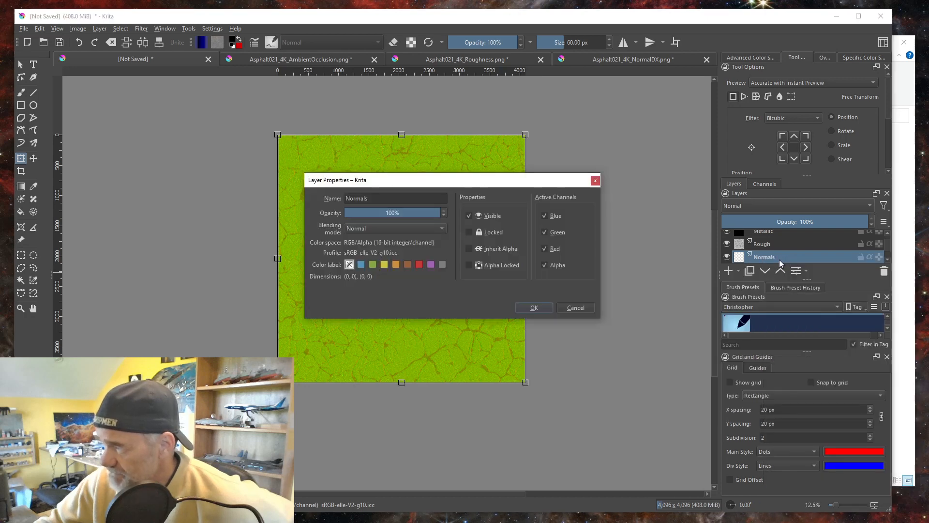
{"action": "left_click", "coordinate": [545, 215]}
{"action": "left_click", "coordinate": [545, 232]}
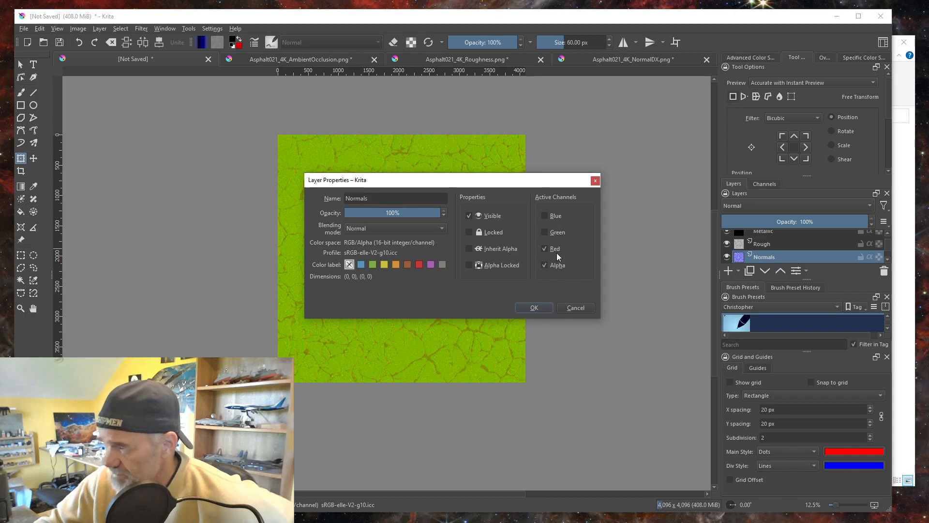
{"action": "left_click", "coordinate": [535, 309]}
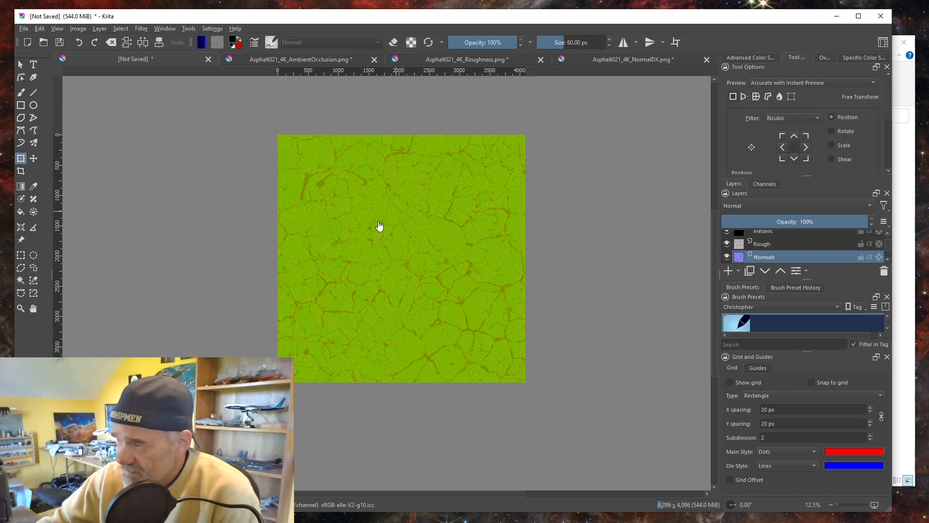
Export the unsaved combined texture as Asphalt21NRM.png to the 5a1-Materials Textures folder with the existing PNG options.
{"action": "left_click", "coordinate": [24, 29]}
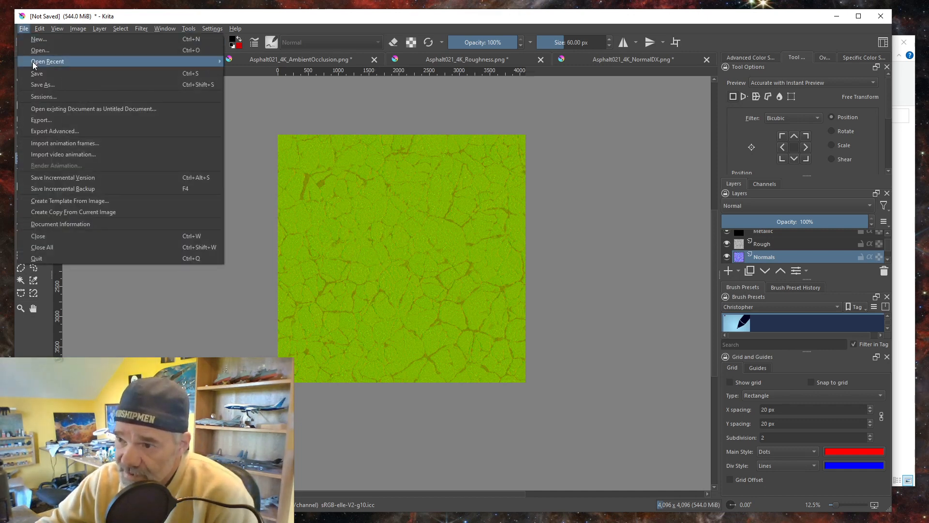
{"action": "left_click", "coordinate": [41, 120]}
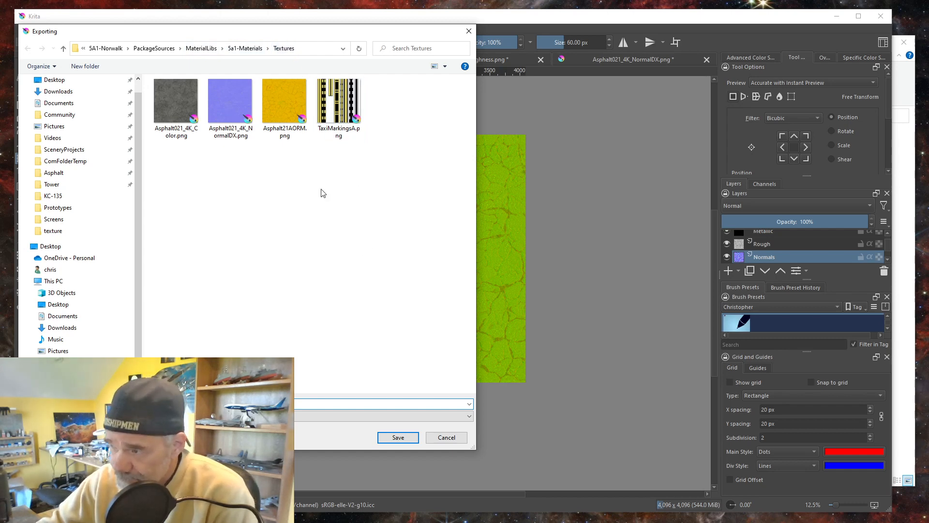
{"action": "left_click", "coordinate": [292, 131]}
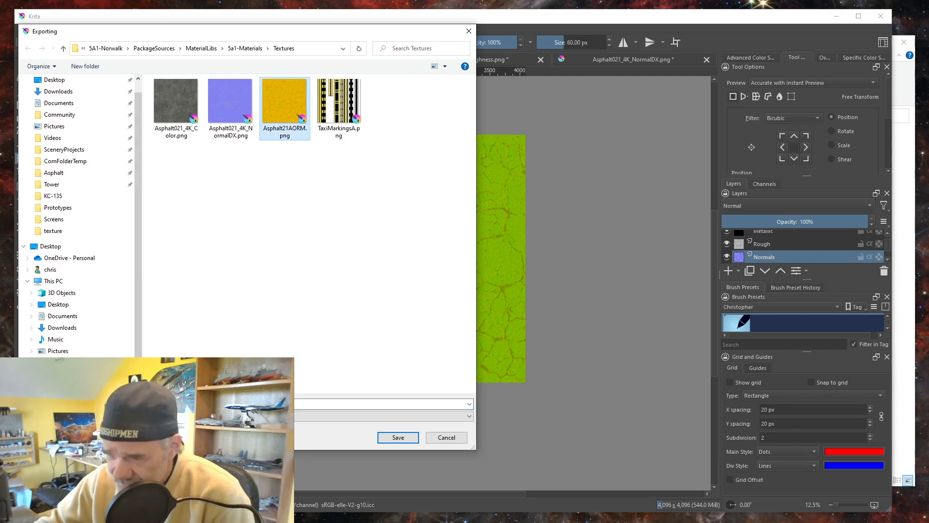
{"action": "left_click", "coordinate": [131, 403]}
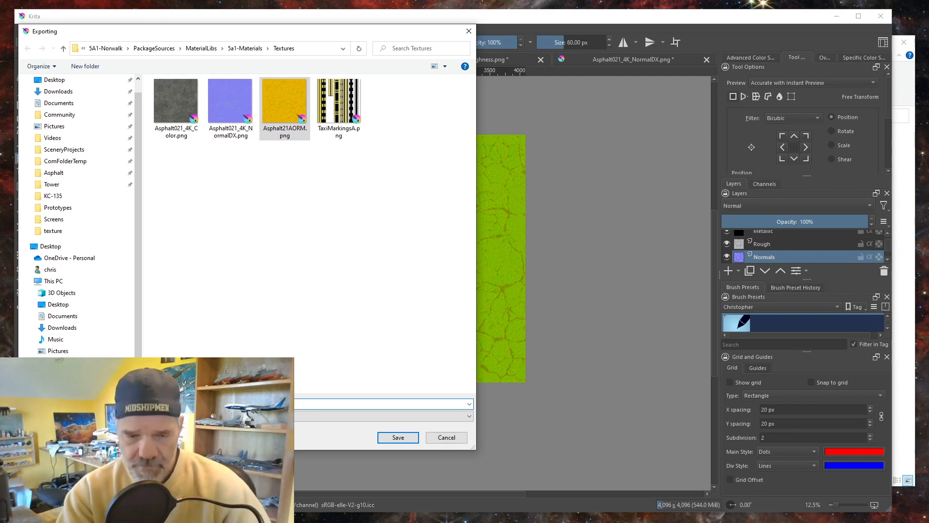
{"action": "key", "text": "BackSpace"}
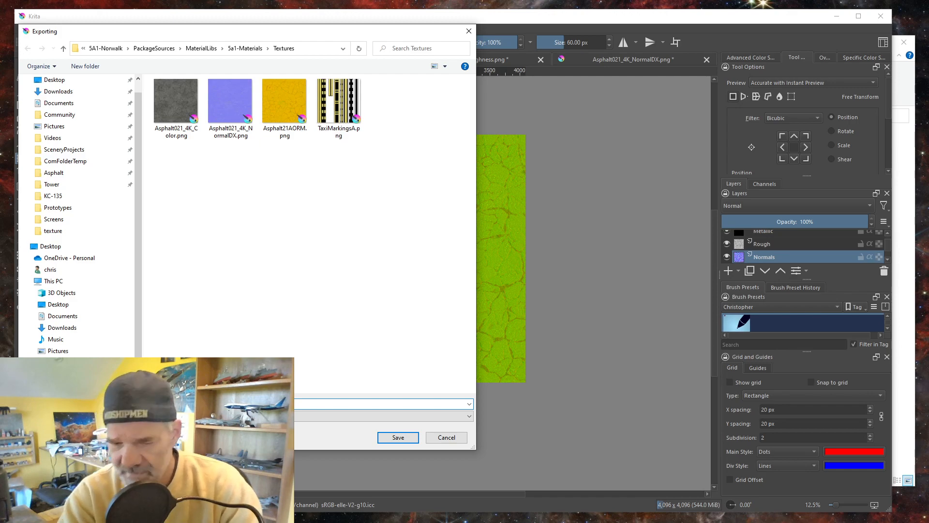
{"action": "key", "text": "Return"}
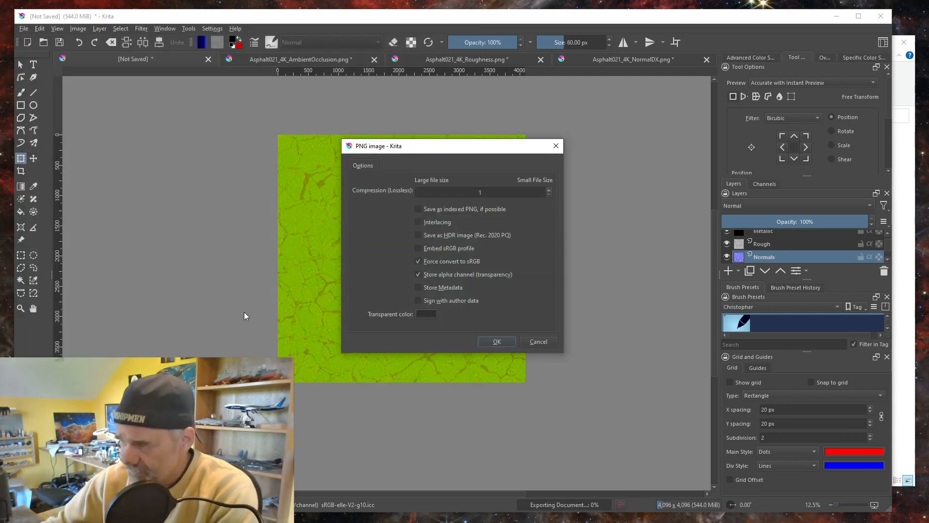
{"action": "left_click", "coordinate": [497, 341]}
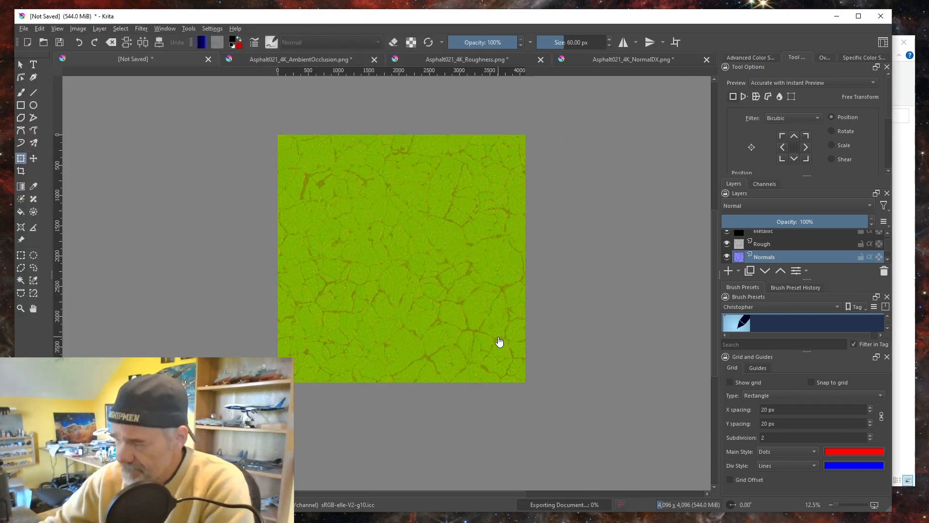
In File Explorer, move Asphalt21AORM.png from the 5a1-Materials Textures folder to the Asphalt021 texture folder and delete Asphalt021_4K_NormalDX.png.
{"action": "left_click", "coordinate": [842, 18]}
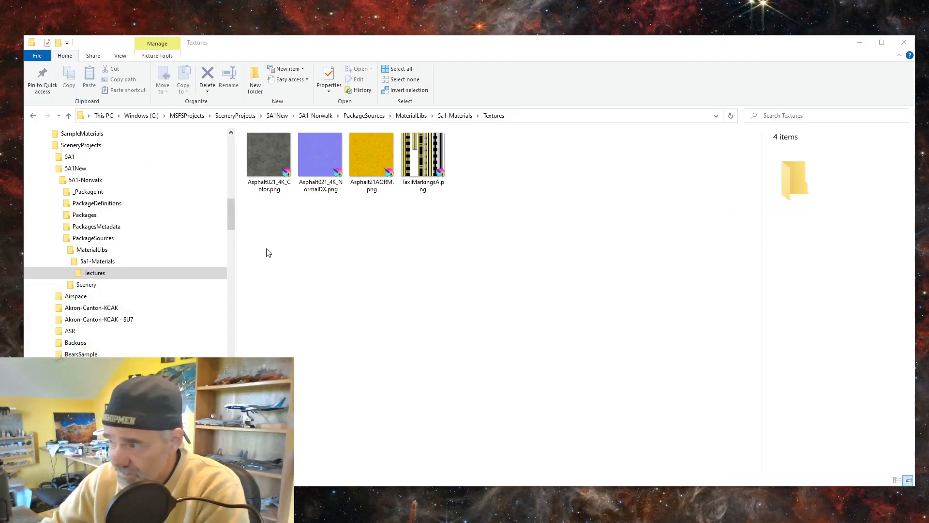
{"action": "left_click", "coordinate": [494, 116]}
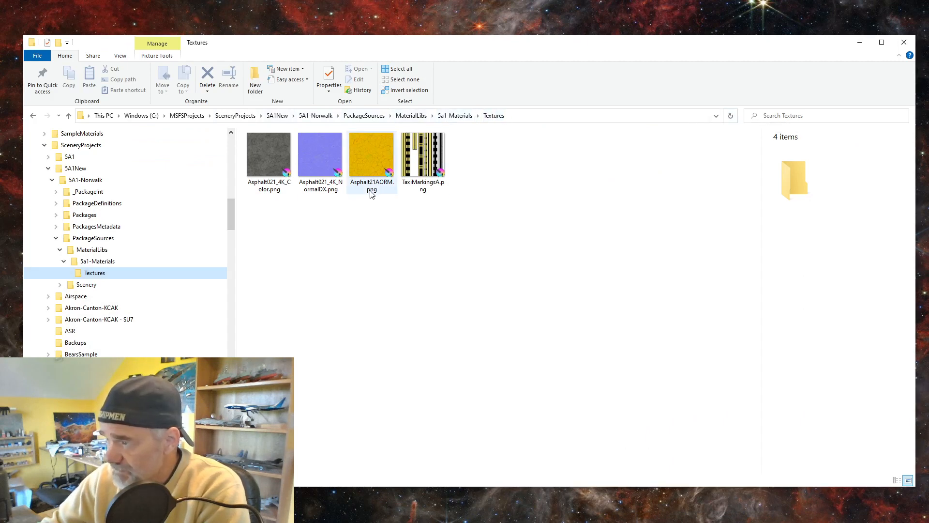
{"action": "mouse_move", "coordinate": [372, 194]}
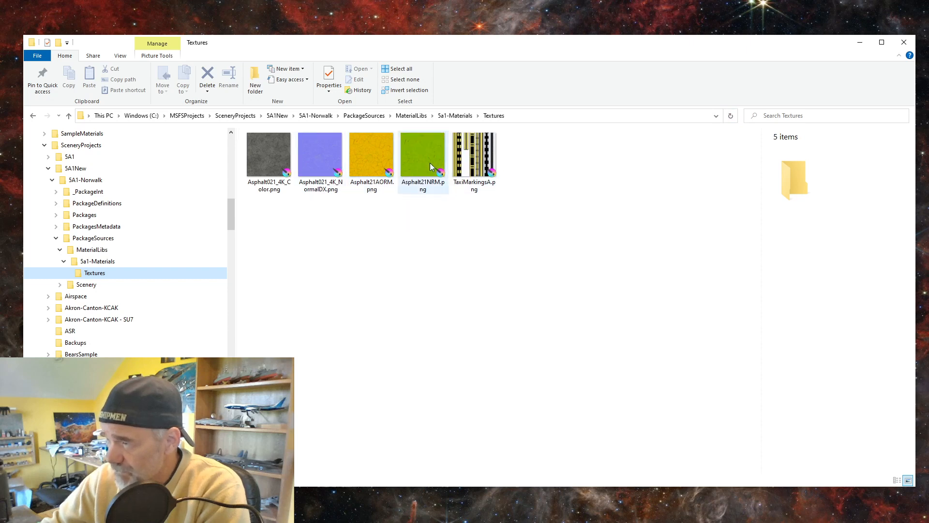
{"action": "left_click", "coordinate": [375, 158]}
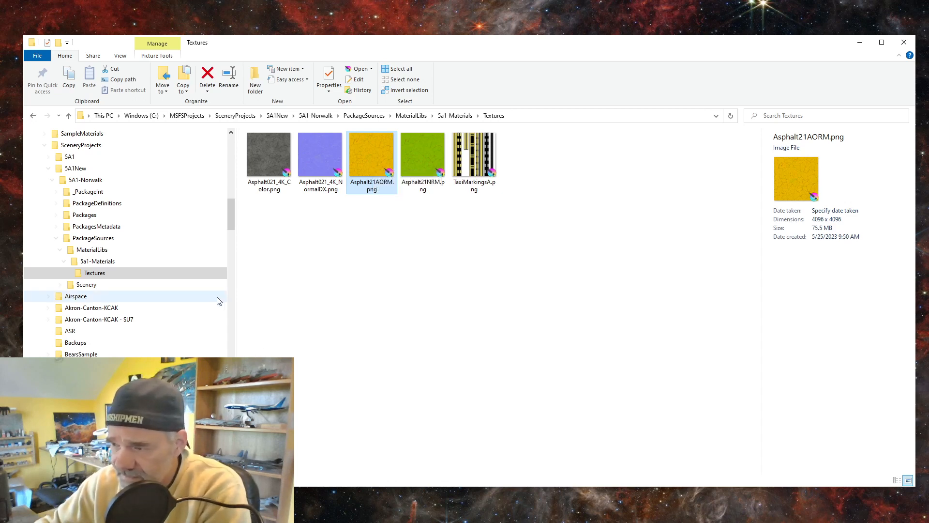
{"action": "left_click_drag", "start_coordinate": [230, 219], "coordinate": [236, 252]}
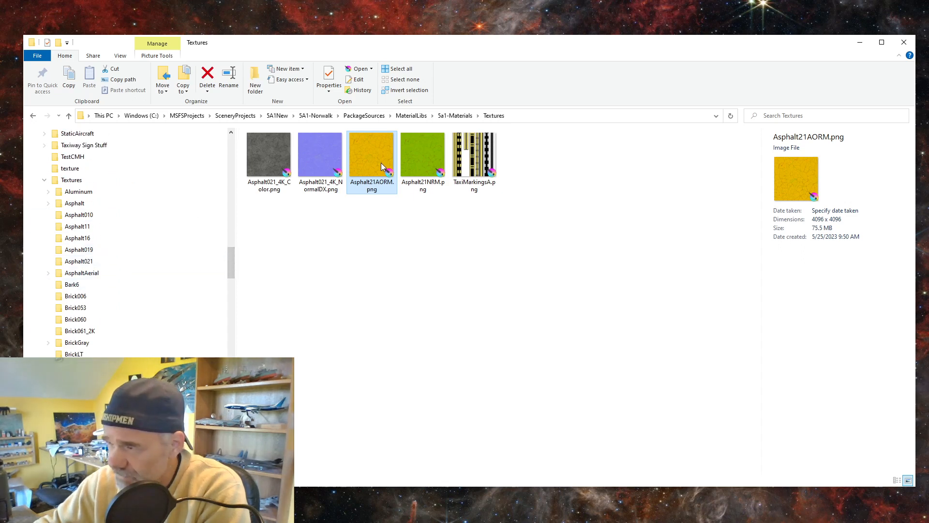
{"action": "left_click_drag", "start_coordinate": [376, 162], "coordinate": [80, 264]}
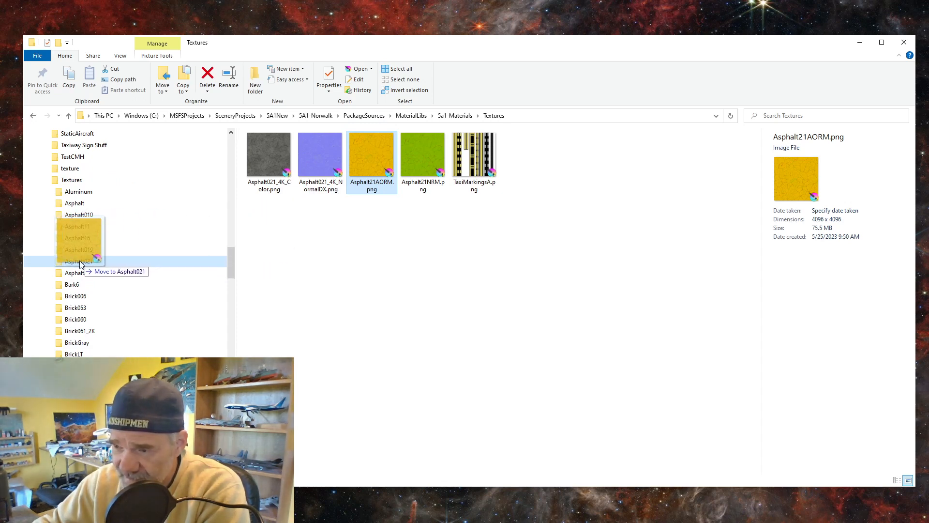
{"action": "right_click_drag", "start_coordinate": [80, 265], "coordinate": [81, 264]}
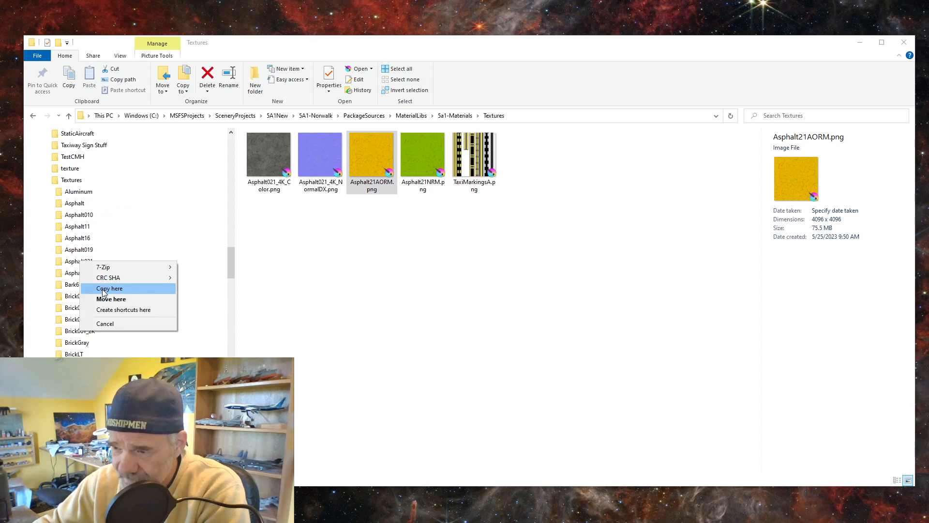
{"action": "left_click", "coordinate": [109, 300]}
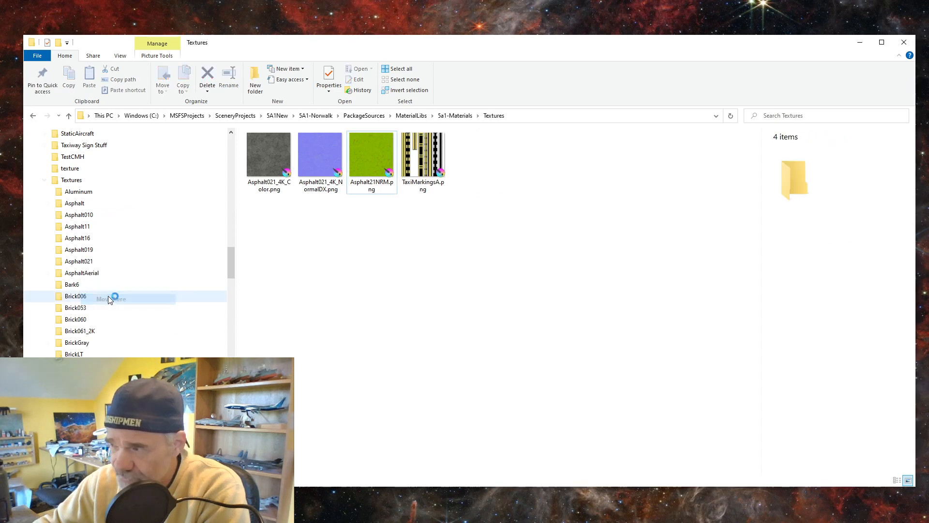
{"action": "left_click", "coordinate": [326, 161]}
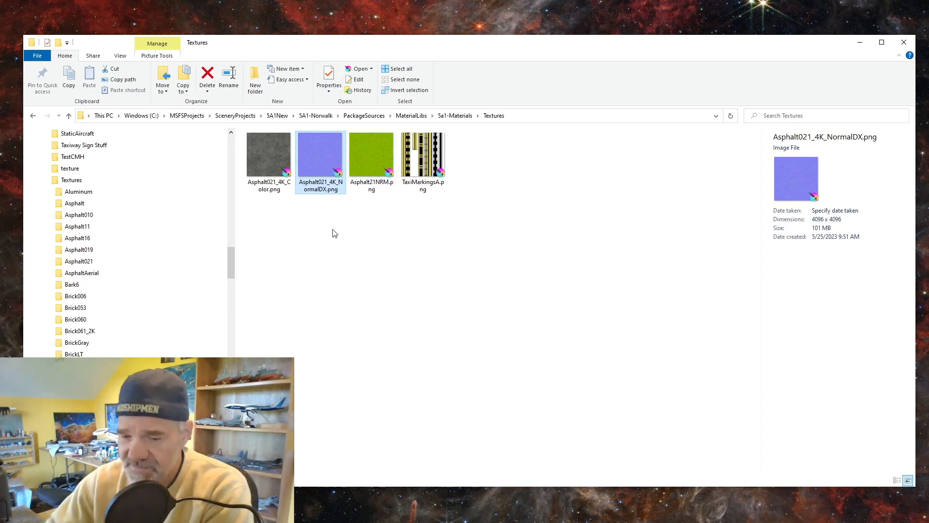
{"action": "key", "text": "Delete"}
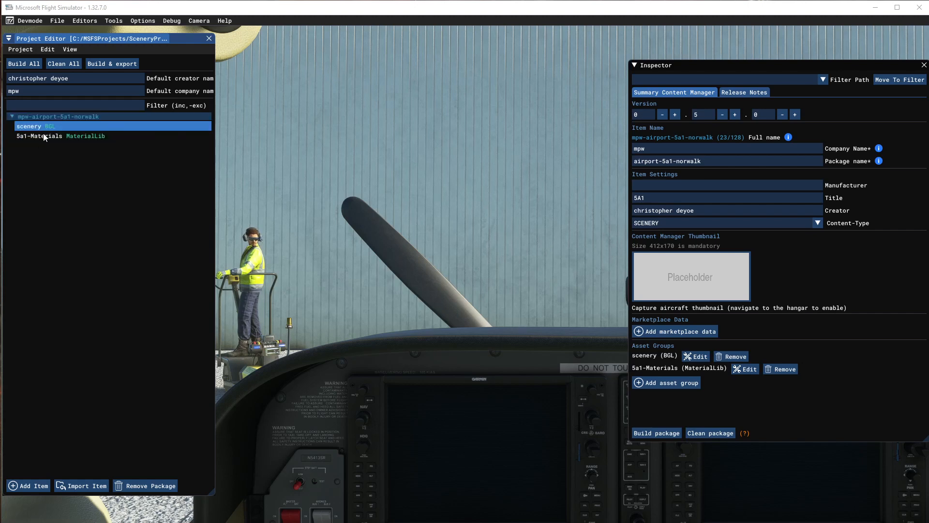
In Microsoft Flight Simulator, load the scenery BGL asset group in the editor and collapse the Inspector.
{"action": "left_click", "coordinate": [37, 125]}
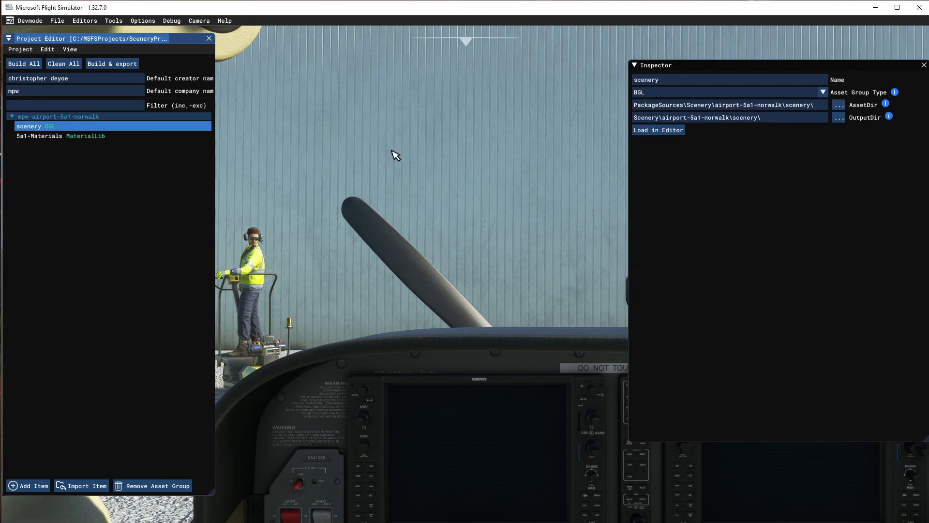
{"action": "left_click", "coordinate": [664, 131]}
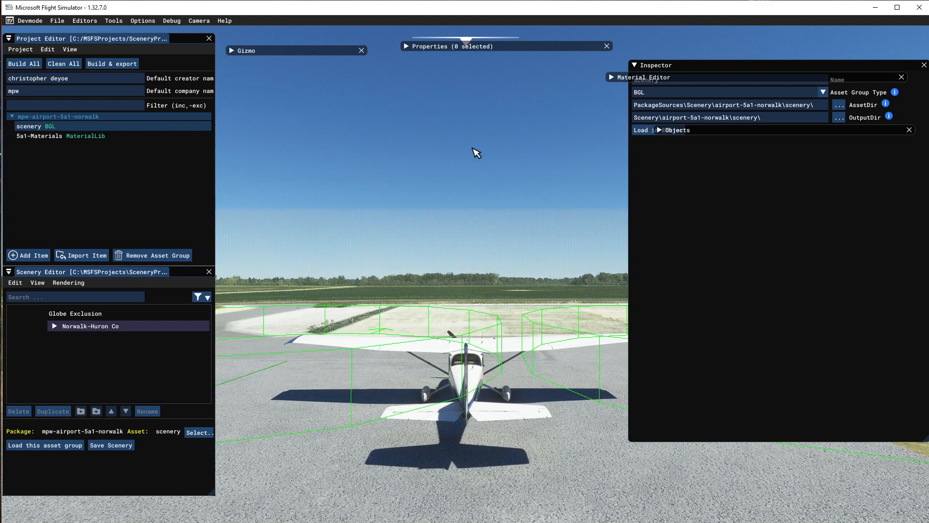
{"action": "left_click", "coordinate": [635, 66]}
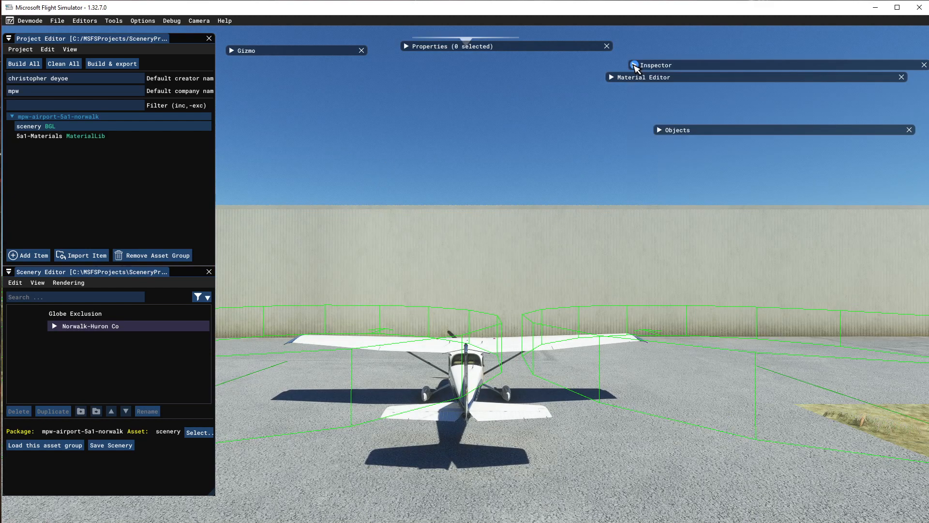
Expand the Material Editor, select the 5a1-Materials asset group and filter the materials by the mpw-airport-5a1-norwalk tag.
{"action": "left_click", "coordinate": [611, 77]}
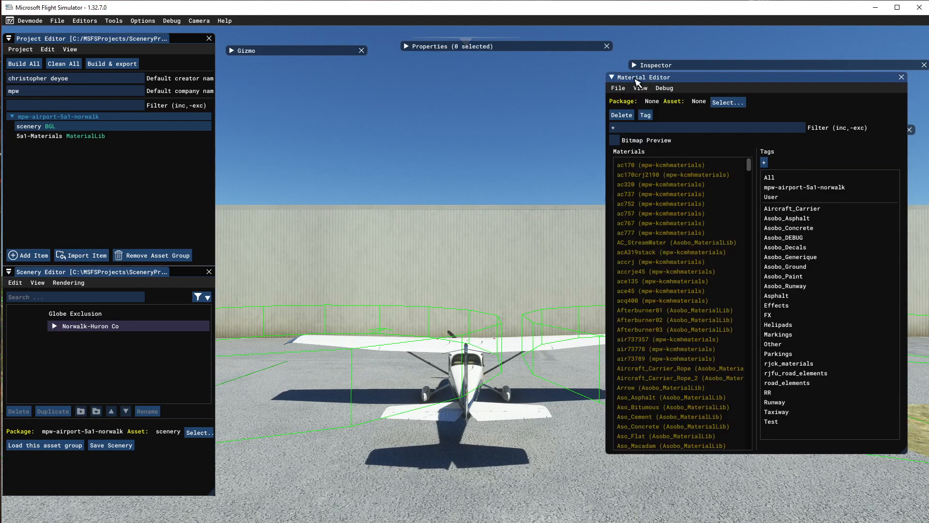
{"action": "left_click", "coordinate": [51, 138]}
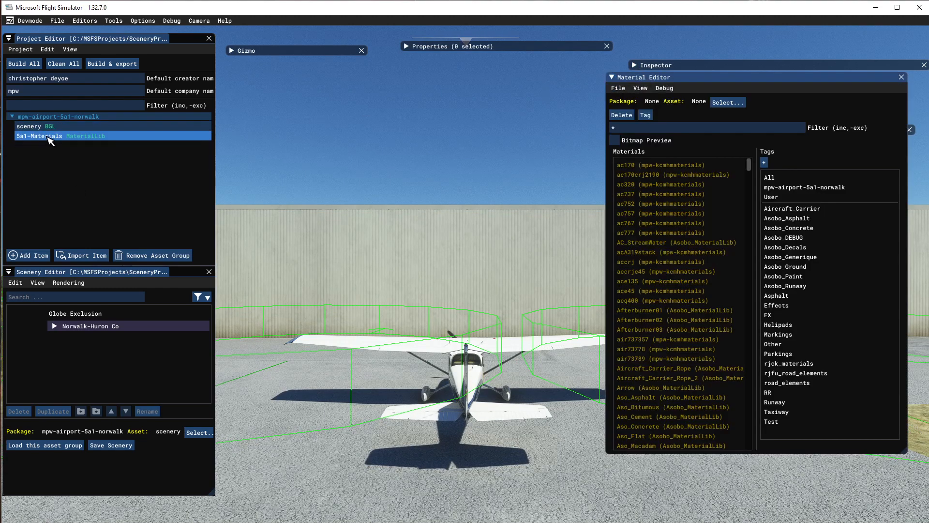
{"action": "left_click", "coordinate": [47, 137]}
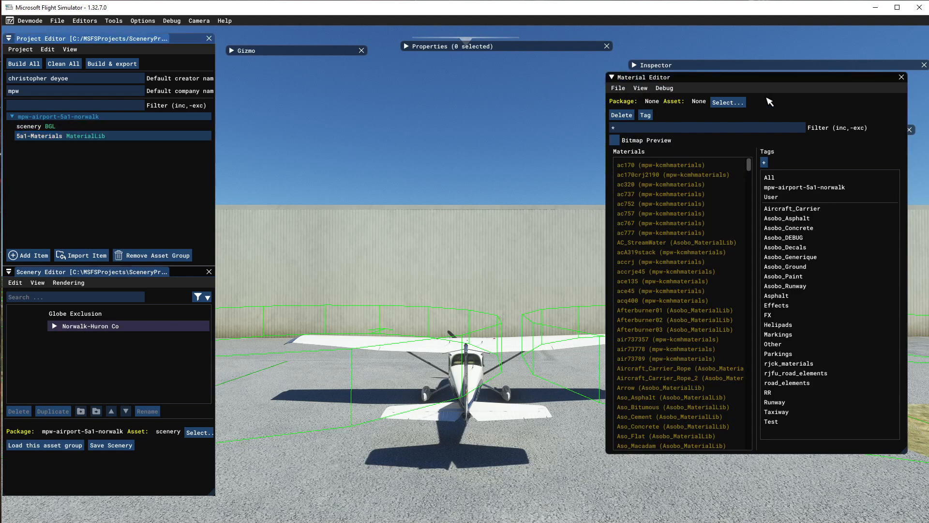
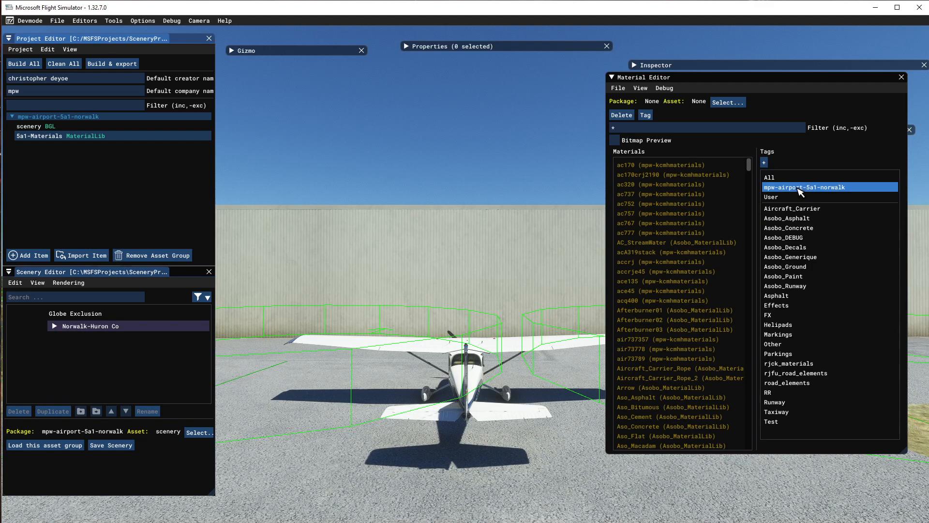
{"action": "left_click", "coordinate": [798, 189]}
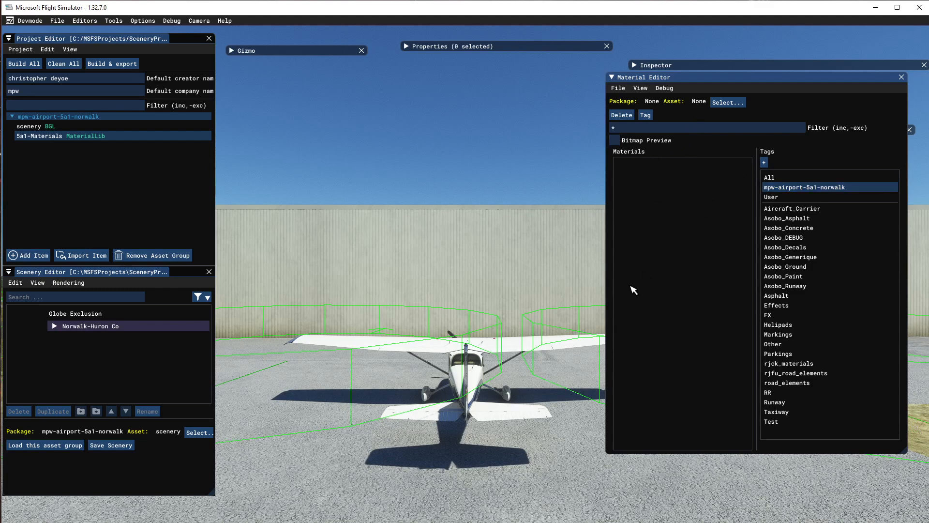
Create a new material in the mpw-airport-5a1-norwalk package and name it Taxiways.
{"action": "left_click", "coordinate": [618, 89]}
{"action": "left_click", "coordinate": [622, 102]}
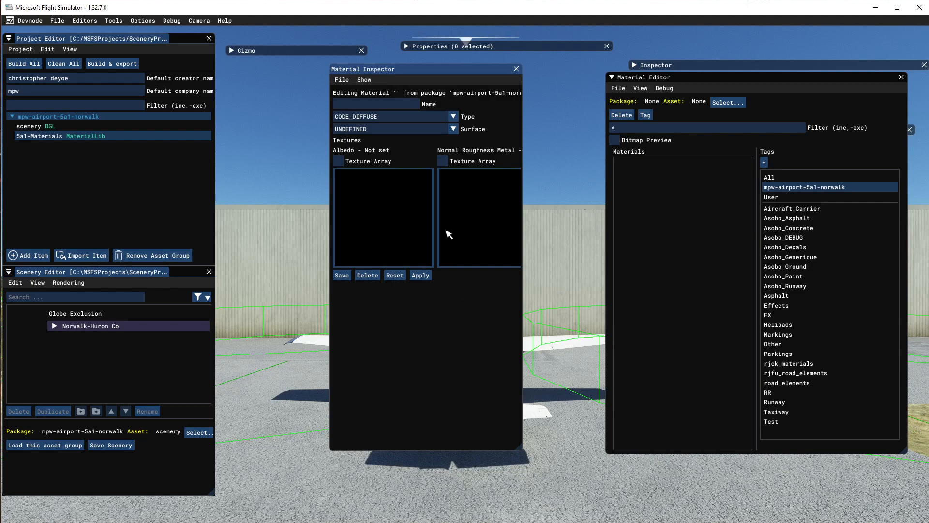
{"action": "left_click", "coordinate": [355, 104]}
{"action": "type", "text": "Taxi"}
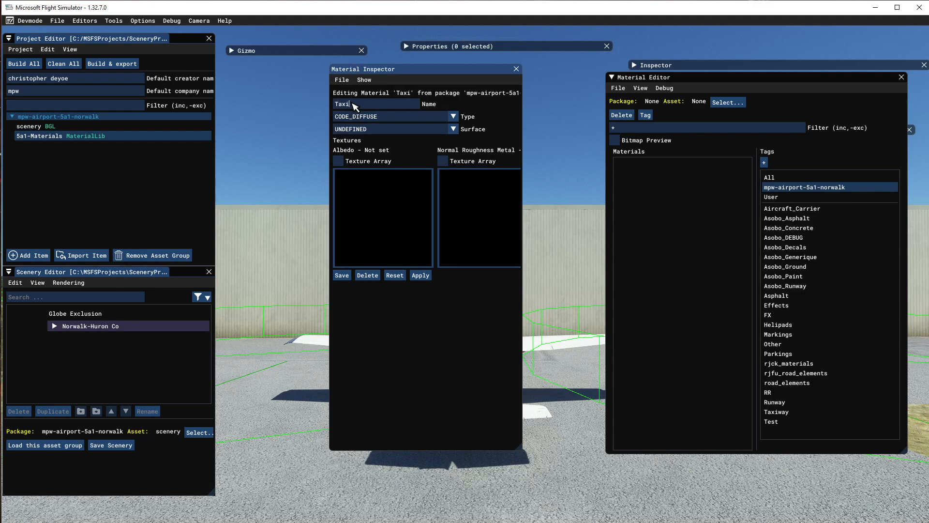
{"action": "type", "text": "ways"}
Assign TaxiMarkingsA.png from the 5a1-Materials Textures folder as the albedo texture of the Taxiways material and save the material.
{"action": "left_click", "coordinate": [376, 224]}
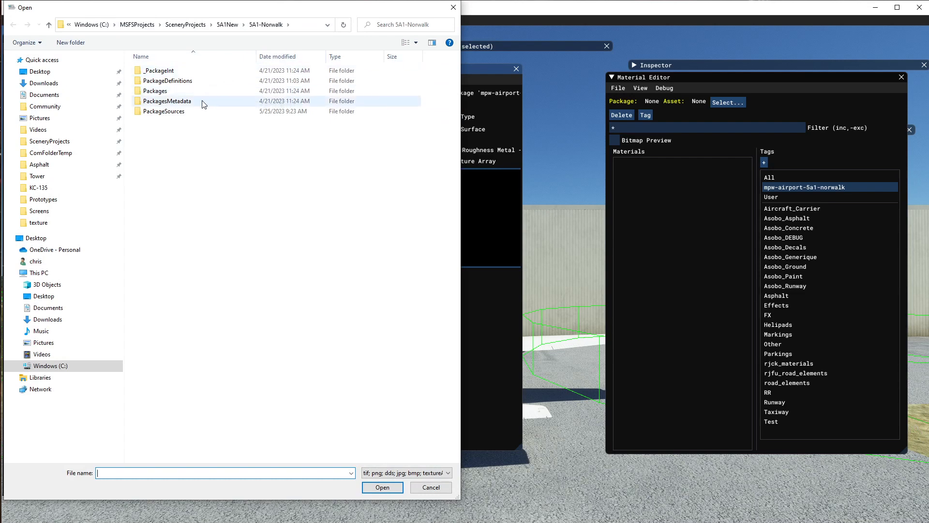
{"action": "double_click", "coordinate": [155, 113]}
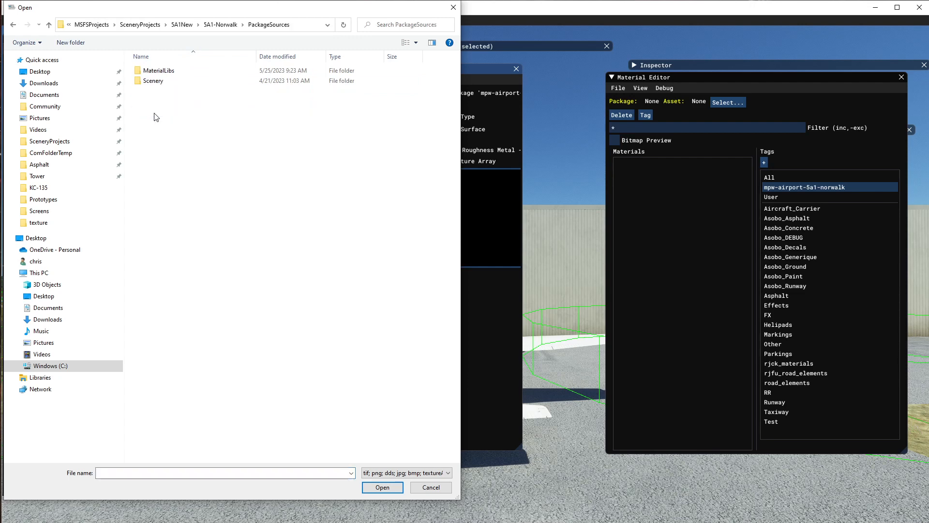
{"action": "double_click", "coordinate": [158, 70]}
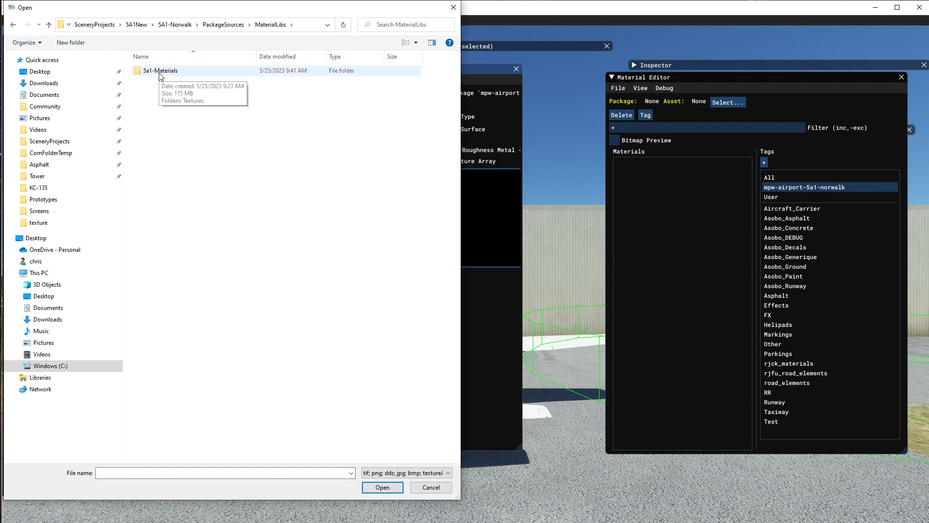
{"action": "double_click", "coordinate": [160, 72]}
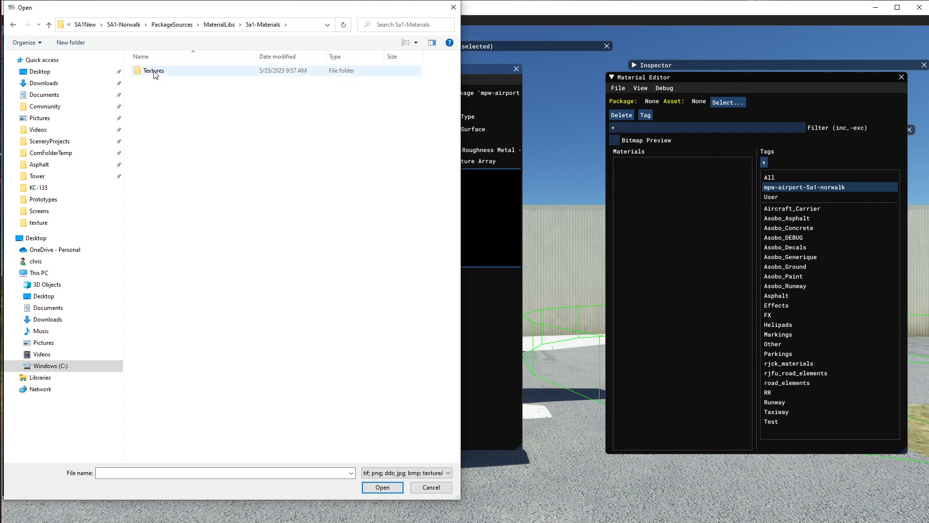
{"action": "double_click", "coordinate": [155, 71]}
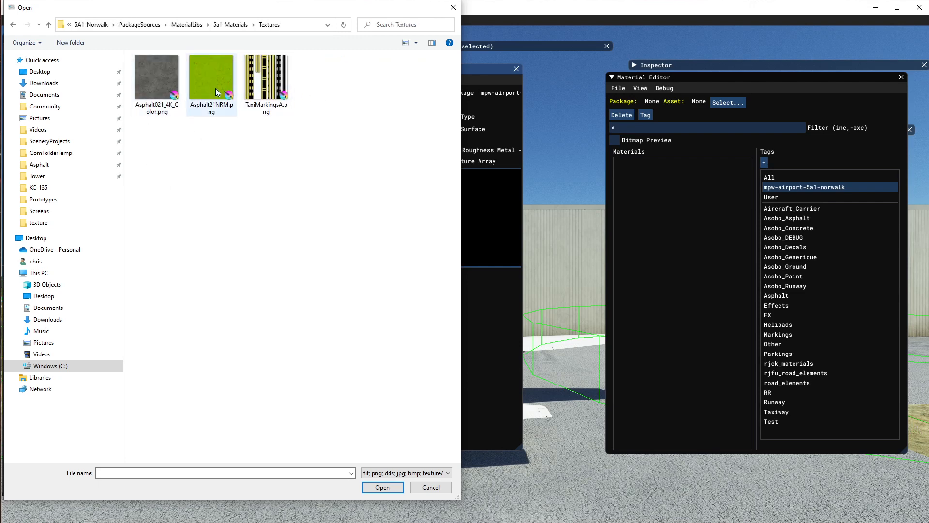
{"action": "left_click", "coordinate": [264, 93]}
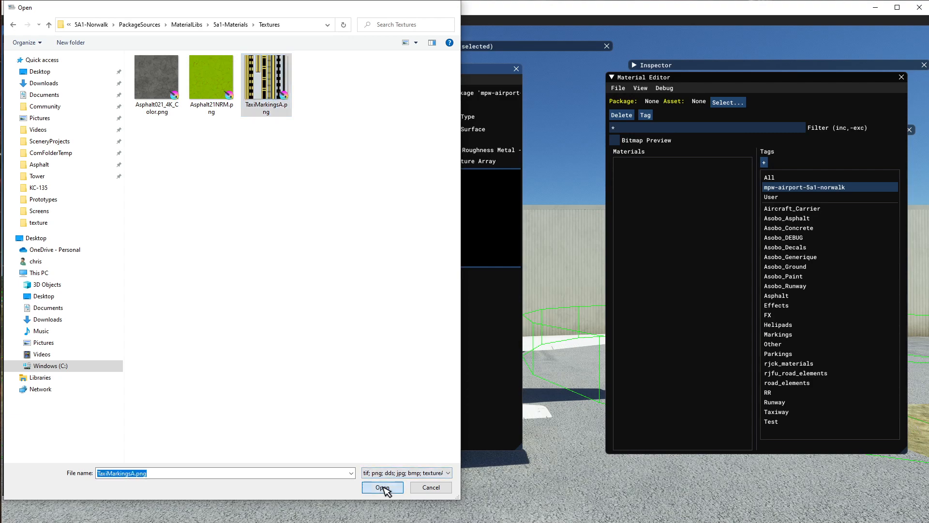
{"action": "left_click", "coordinate": [382, 487]}
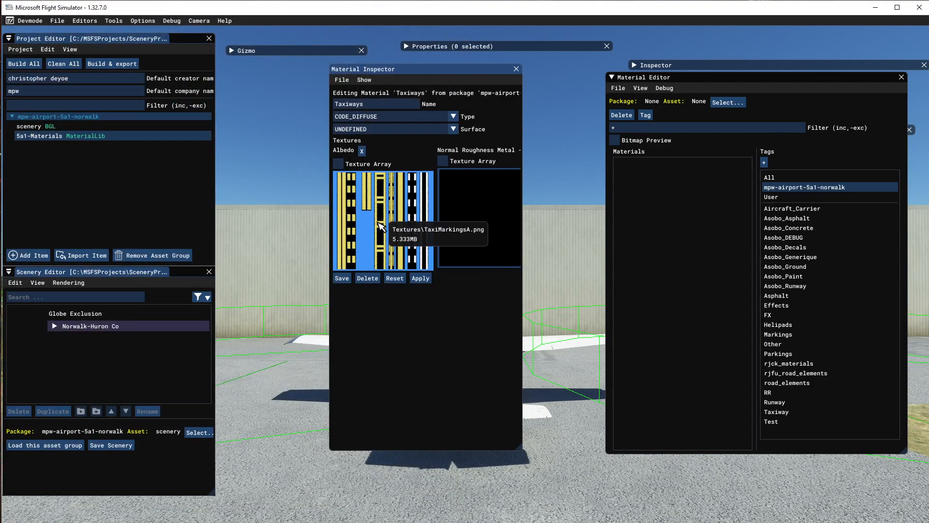
{"action": "left_click", "coordinate": [345, 279]}
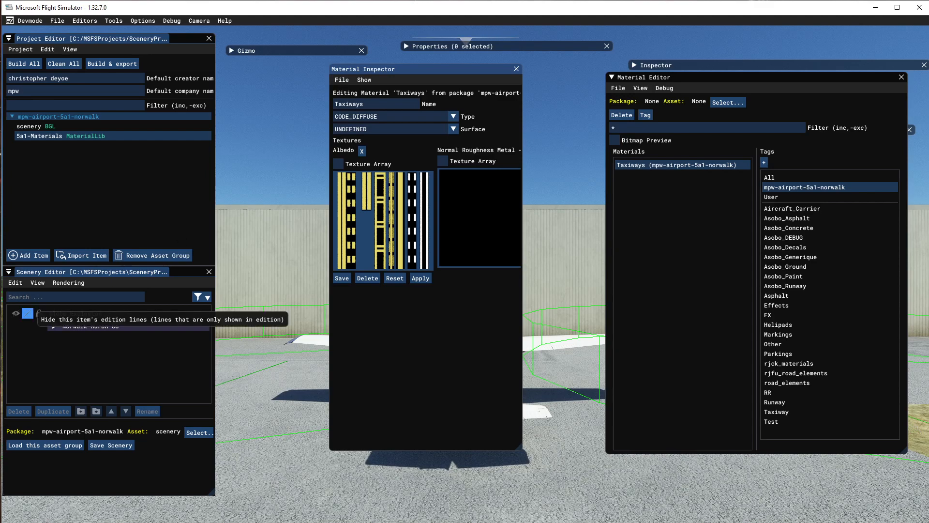
Check the 5a1-Materials Textures folder in File Explorer for the taxi-marking flags file, then return to Flight Simulator and close the Material Inspector.
{"action": "key", "text": "alt+Tab"}
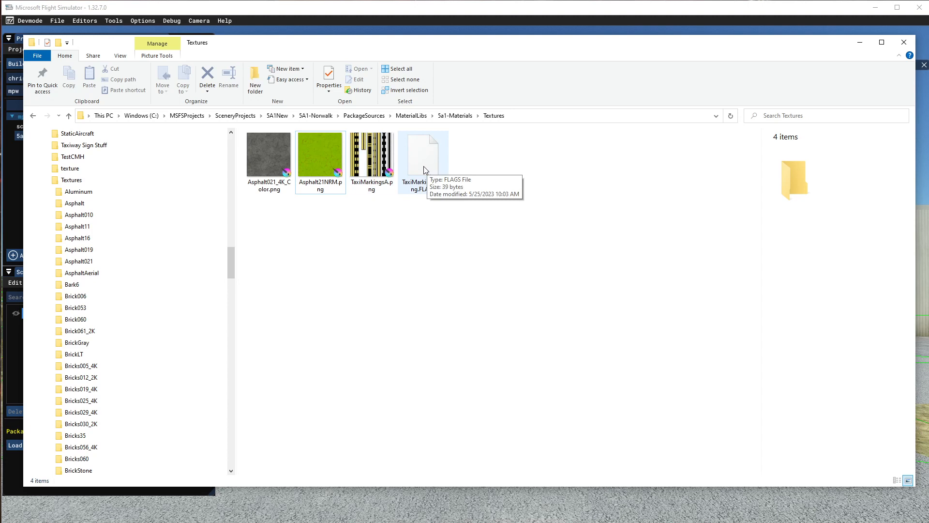
{"action": "left_click", "coordinate": [860, 44]}
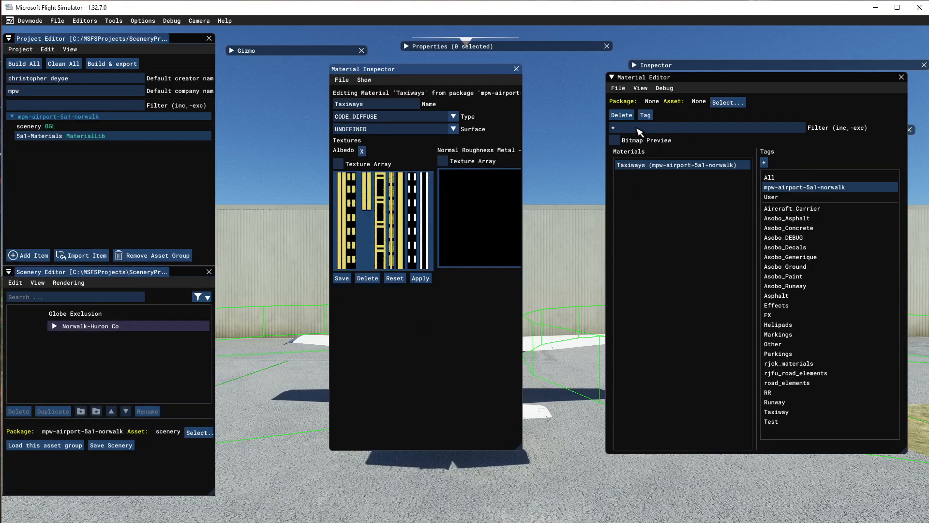
{"action": "left_click", "coordinate": [516, 69]}
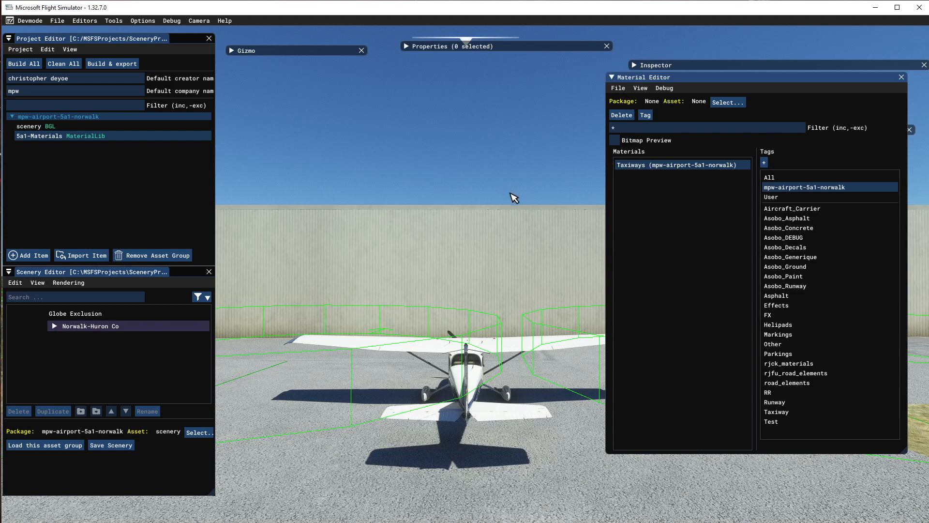
Create another material in the mpw-airport-5a1-norwalk package and name it Asphalt21.
{"action": "left_click", "coordinate": [619, 88]}
{"action": "left_click", "coordinate": [627, 102]}
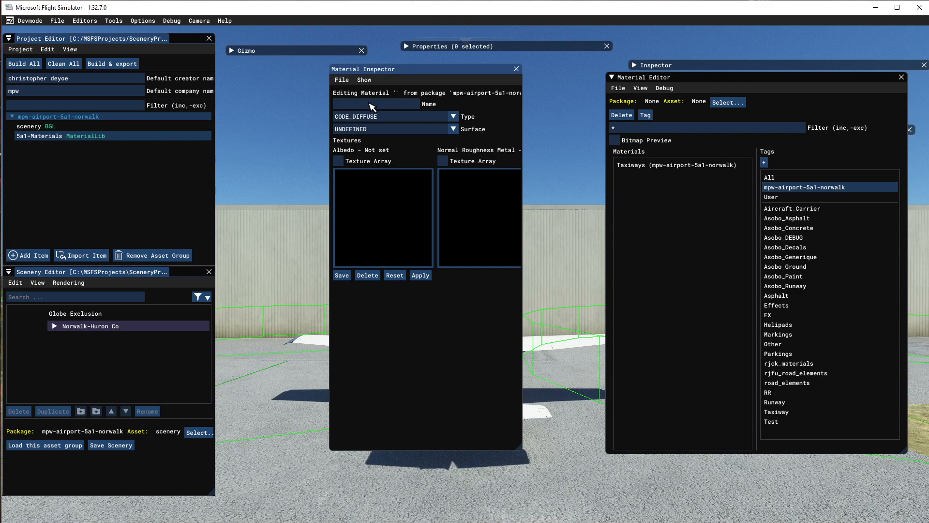
{"action": "type", "text": "Asph"}
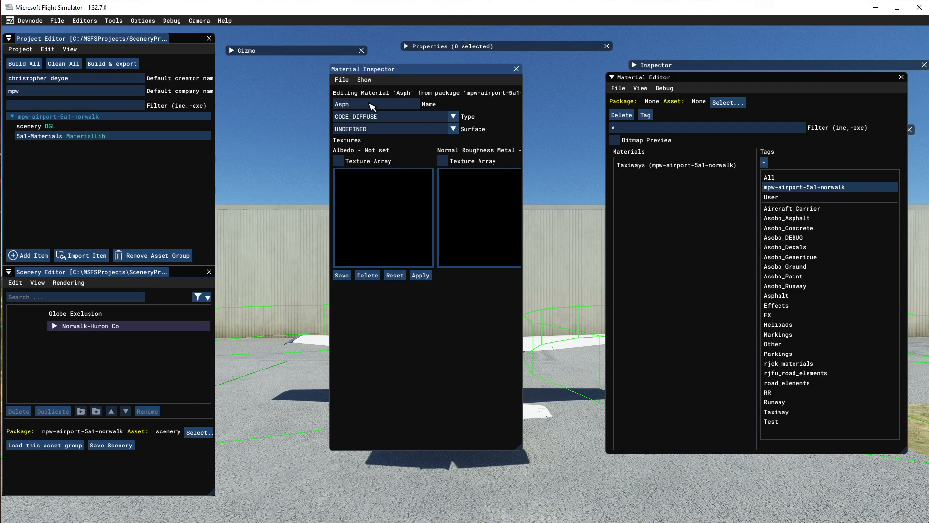
{"action": "type", "text": "alt"}
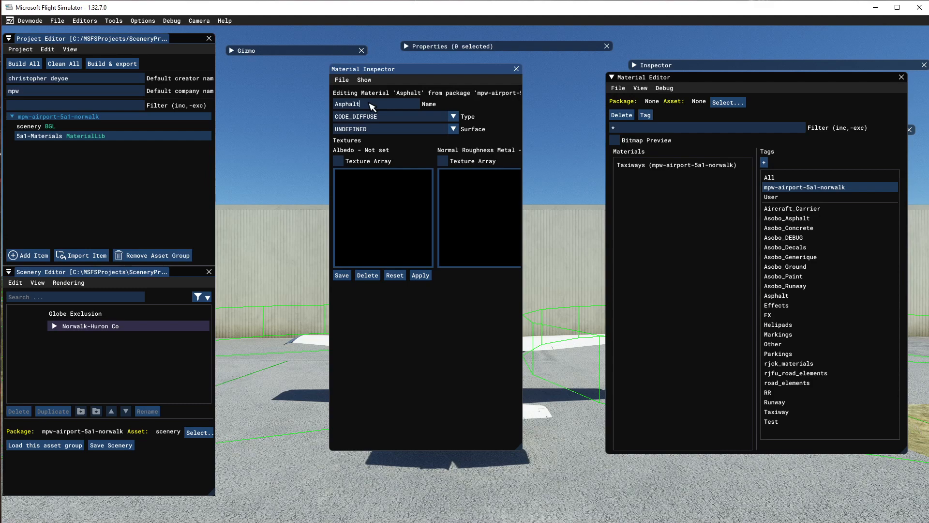
{"action": "type", "text": "21"}
Assign Asphalt021_4K_Color.png from the 5a1-Materials Textures folder as the albedo texture of the Asphalt21 material.
{"action": "left_click", "coordinate": [375, 199]}
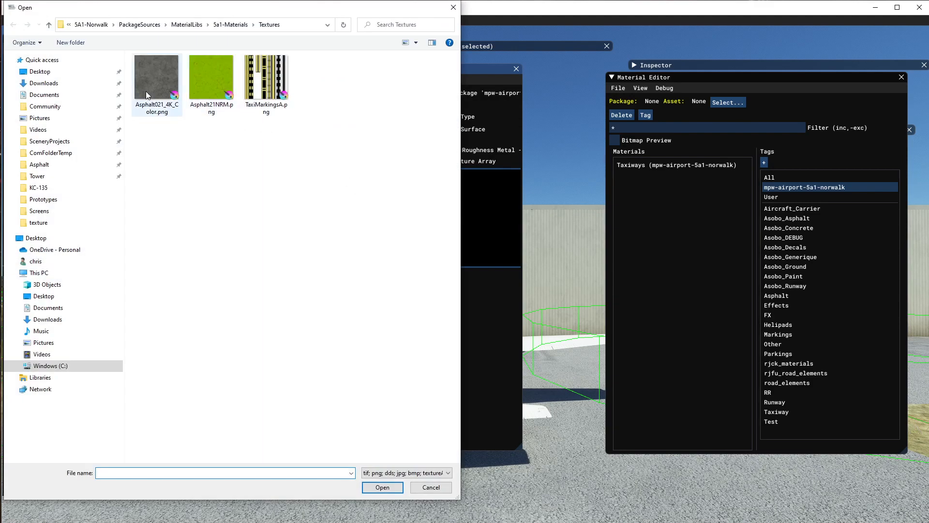
{"action": "left_click", "coordinate": [157, 83]}
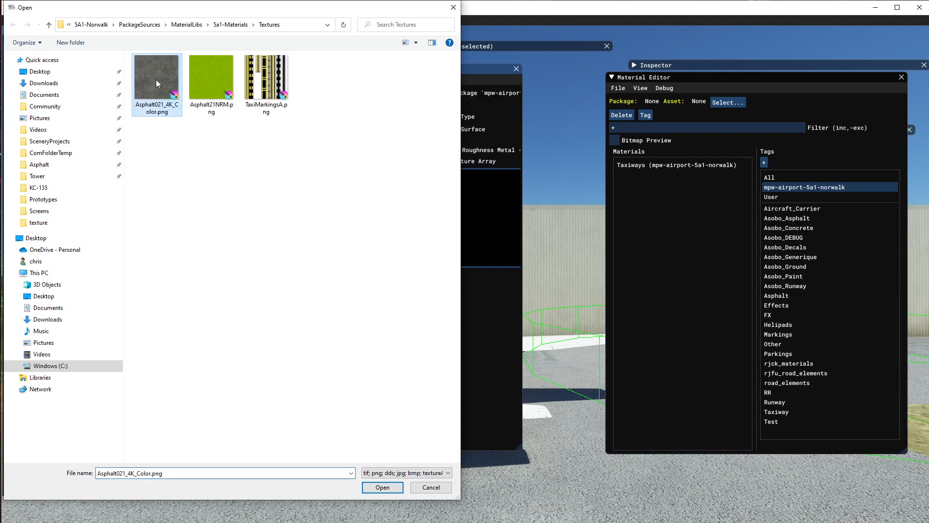
{"action": "left_click", "coordinate": [383, 488]}
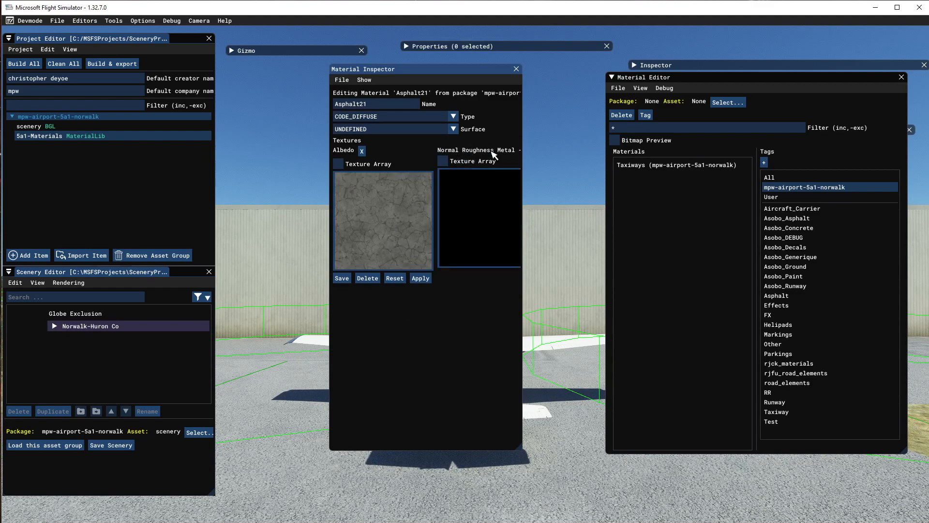
Assign Asphalt21NRM.png as the Normal Roughness Metal texture of the Asphalt21 material, save the material and close its inspector.
{"action": "left_click", "coordinate": [481, 232]}
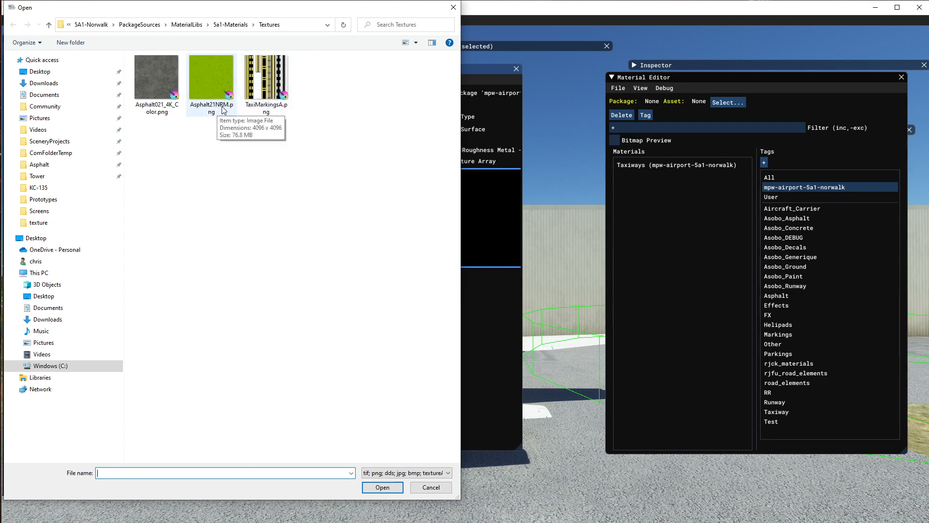
{"action": "left_click", "coordinate": [229, 110]}
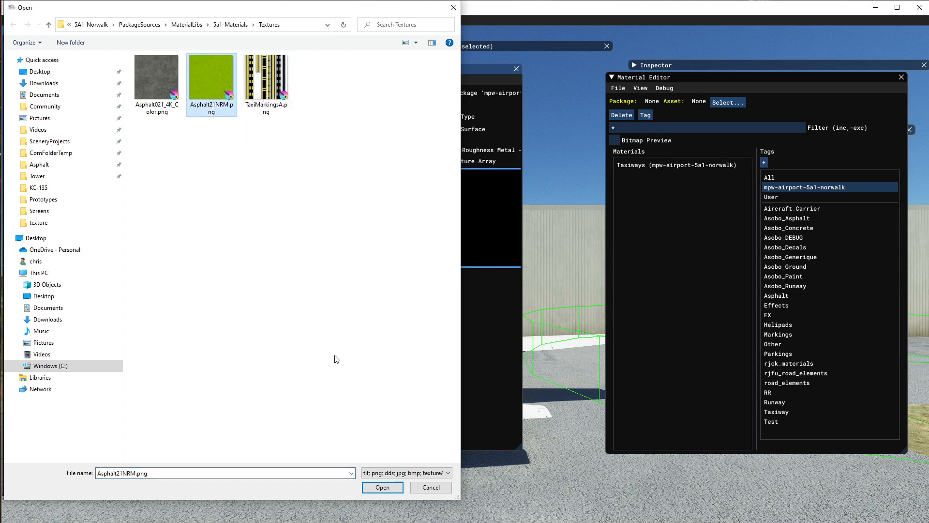
{"action": "left_click", "coordinate": [382, 487]}
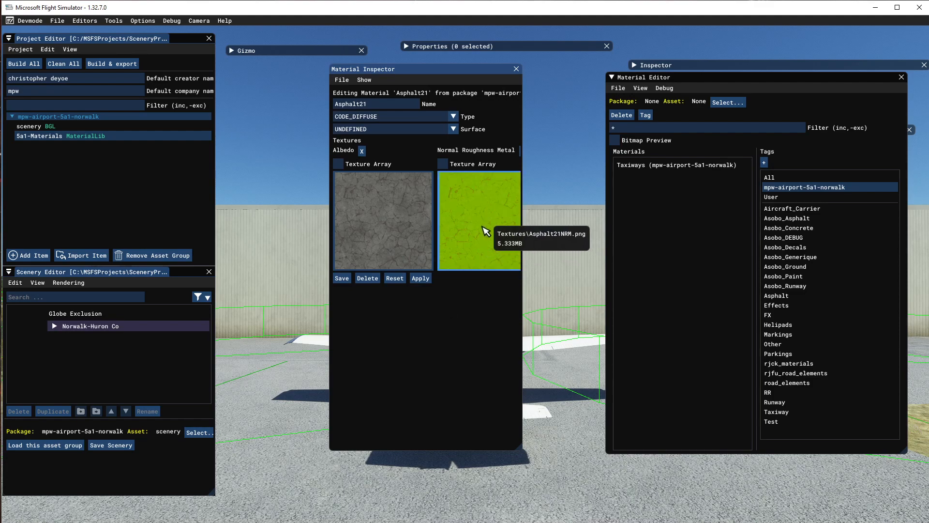
{"action": "left_click", "coordinate": [342, 279]}
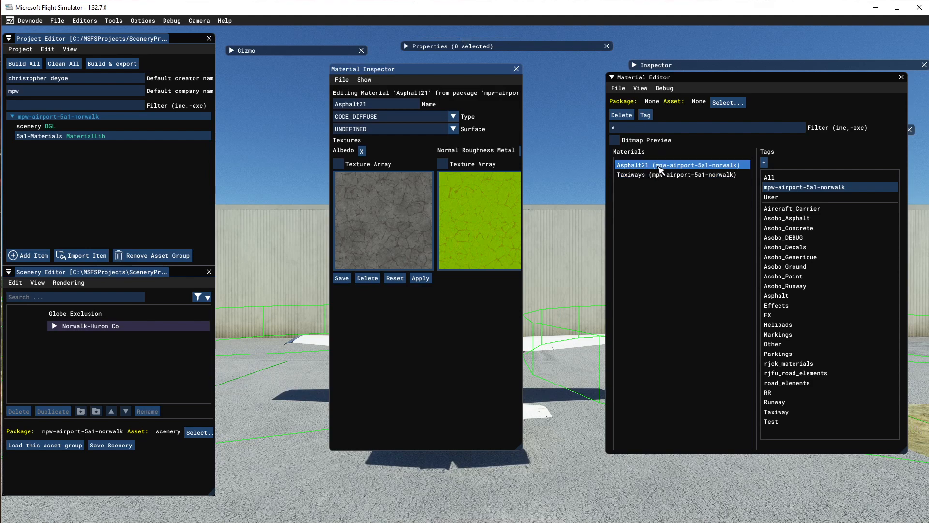
{"action": "left_click", "coordinate": [517, 69]}
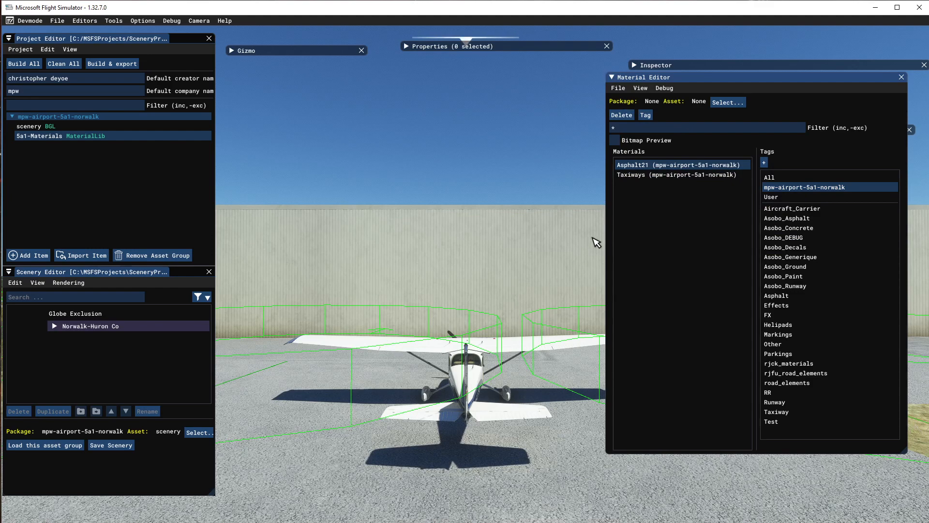
Collapse the Material Editor, save the scenery and show the mpw-airport-5a1-norwalk package settings in the expanded Inspector.
{"action": "left_click", "coordinate": [613, 77]}
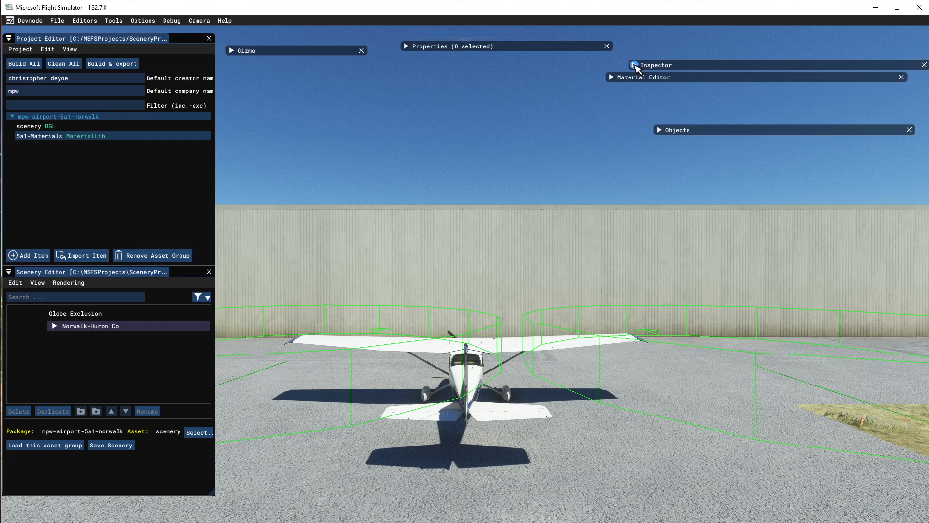
{"action": "left_click", "coordinate": [634, 65]}
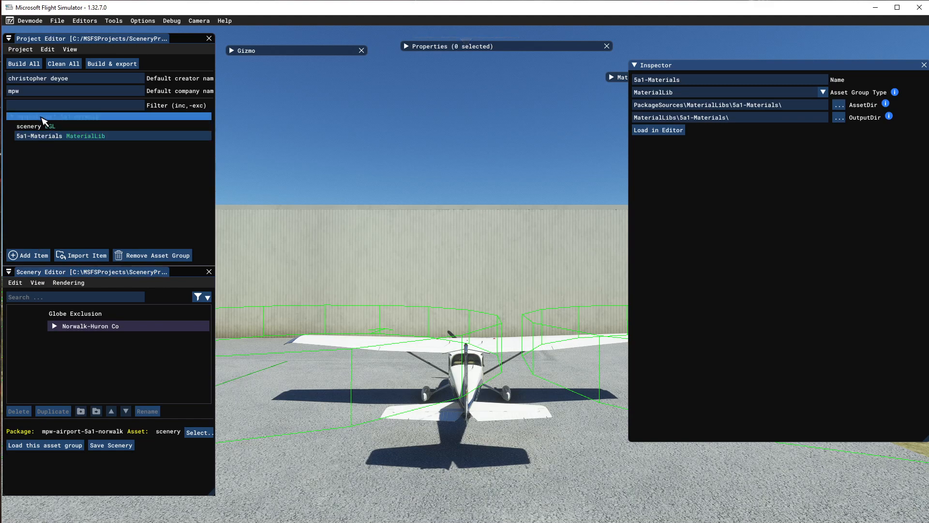
{"action": "left_click", "coordinate": [104, 446]}
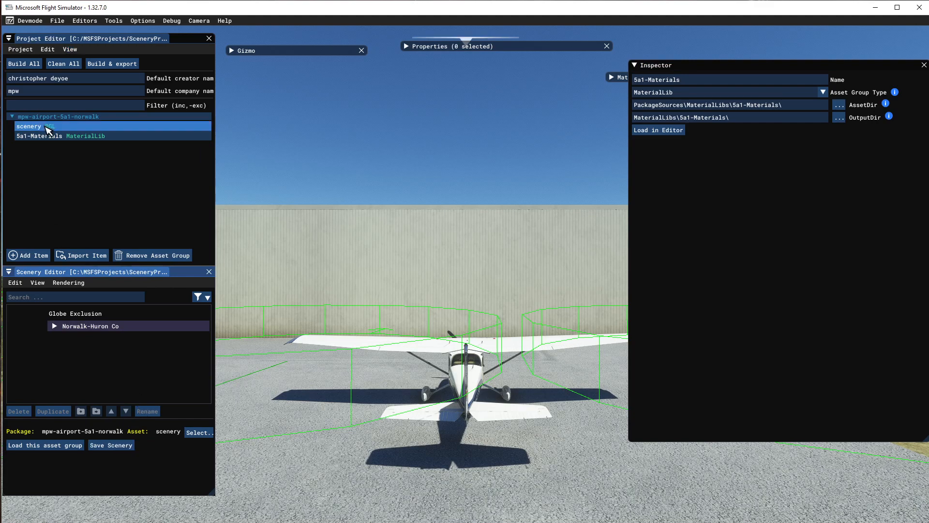
{"action": "left_click", "coordinate": [44, 118]}
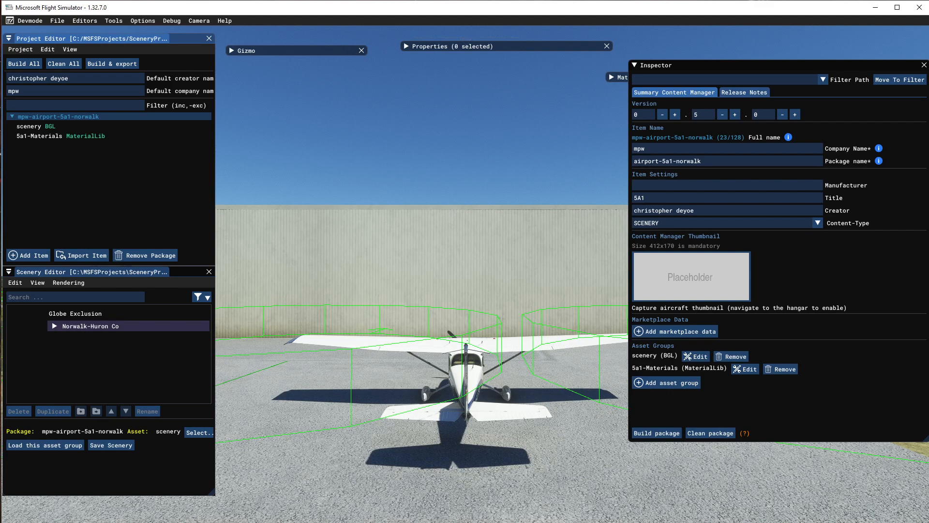
In File Explorer, create a folder named 5a1-Models inside the 5A1-Norwalk PackageSources folder.
{"action": "key", "text": "alt+Tab"}
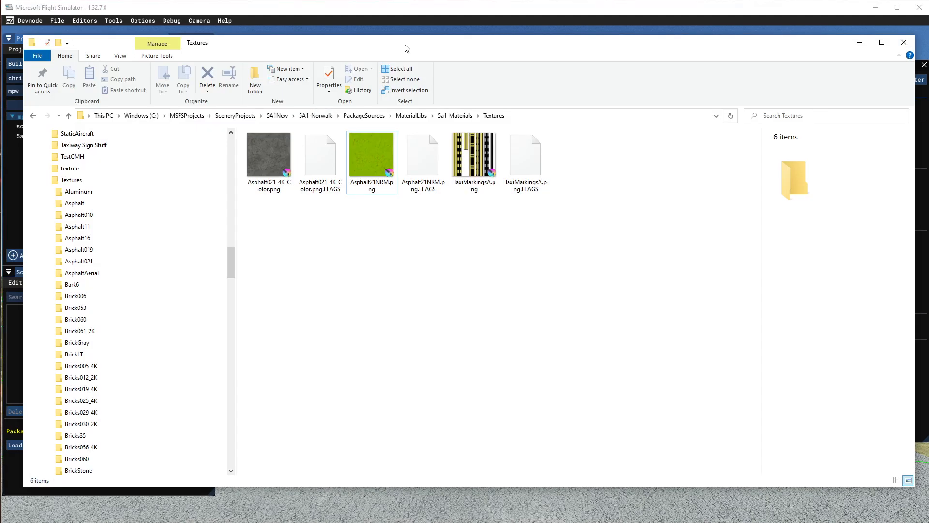
{"action": "left_click", "coordinate": [360, 117]}
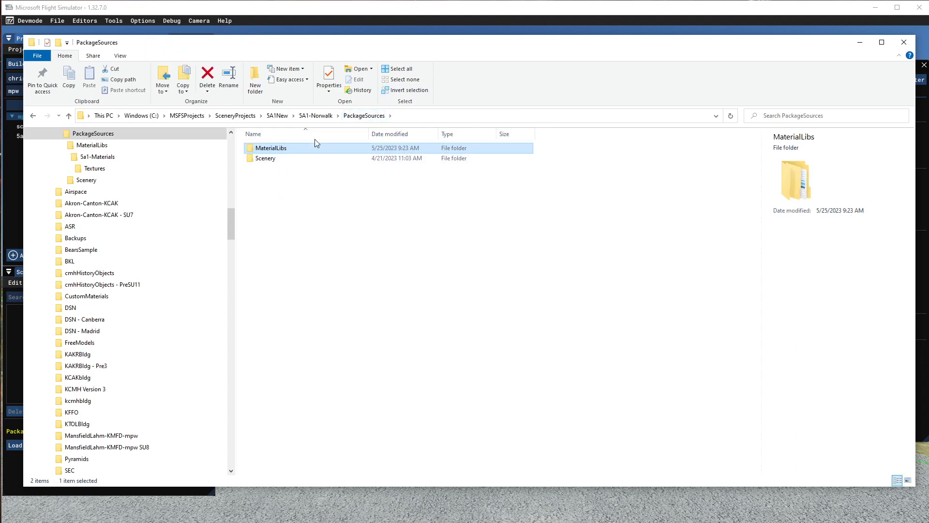
{"action": "right_click", "coordinate": [290, 222]}
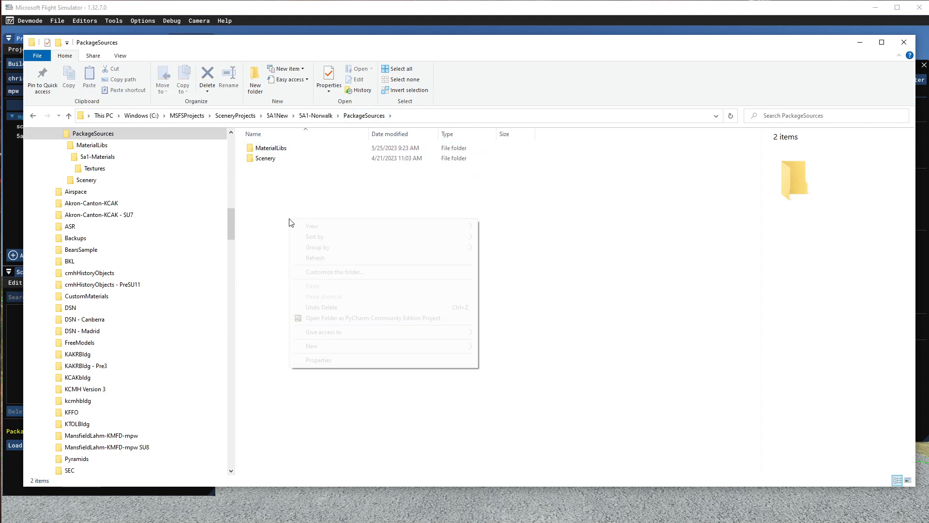
{"action": "mouse_move", "coordinate": [324, 345]}
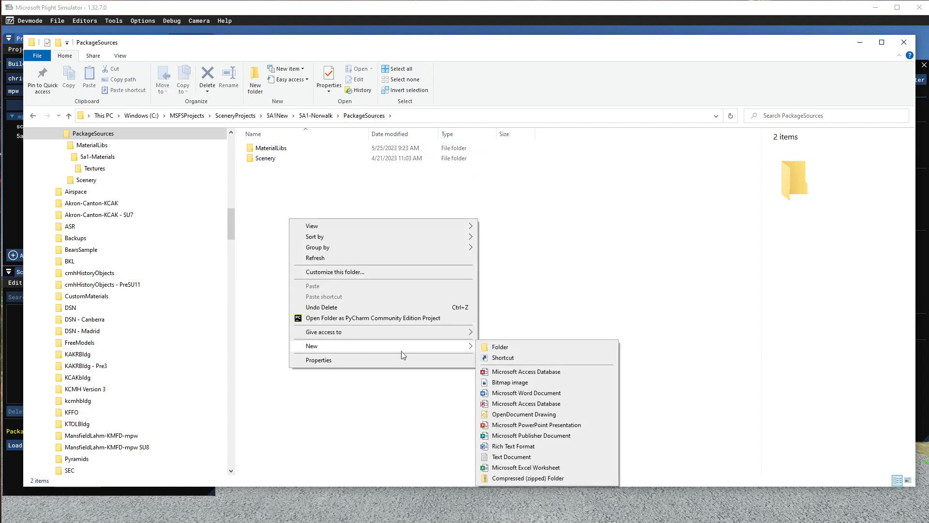
{"action": "left_click", "coordinate": [547, 346]}
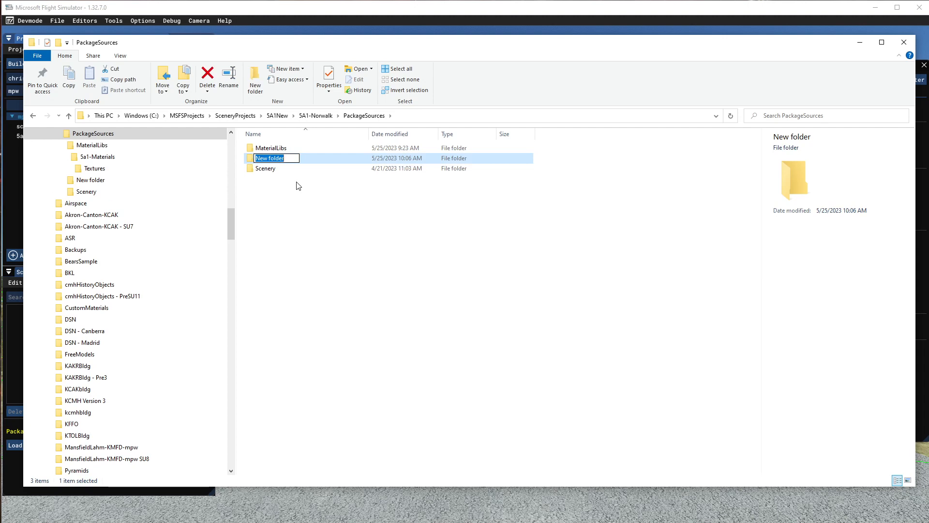
{"action": "type", "text": "5a1-Modesls"}
{"action": "key", "text": "Return"}
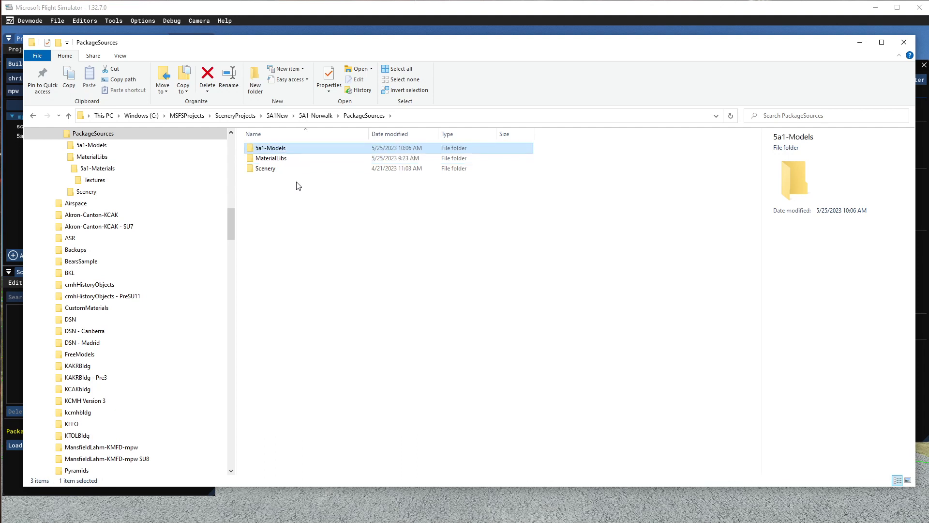
Create a subfolder named texture inside the 5a1-Models folder.
{"action": "double_click", "coordinate": [273, 149]}
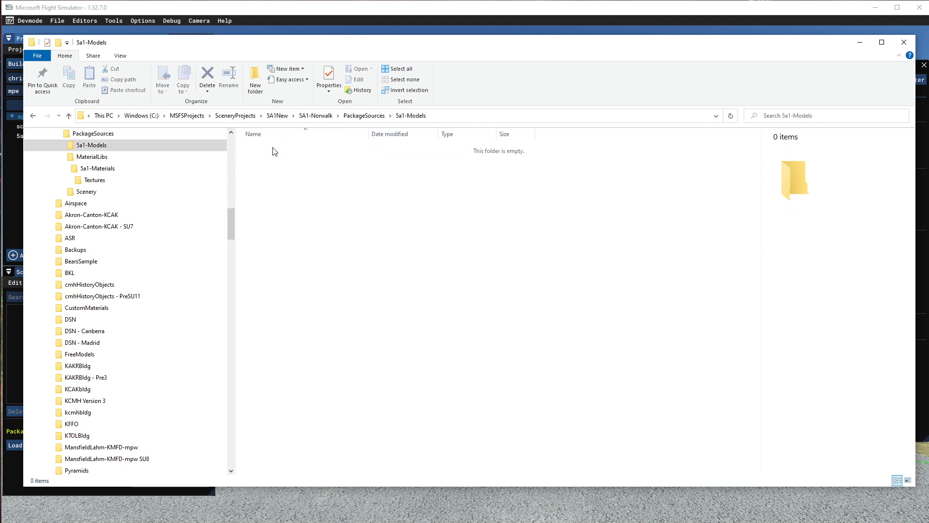
{"action": "right_click", "coordinate": [326, 272]}
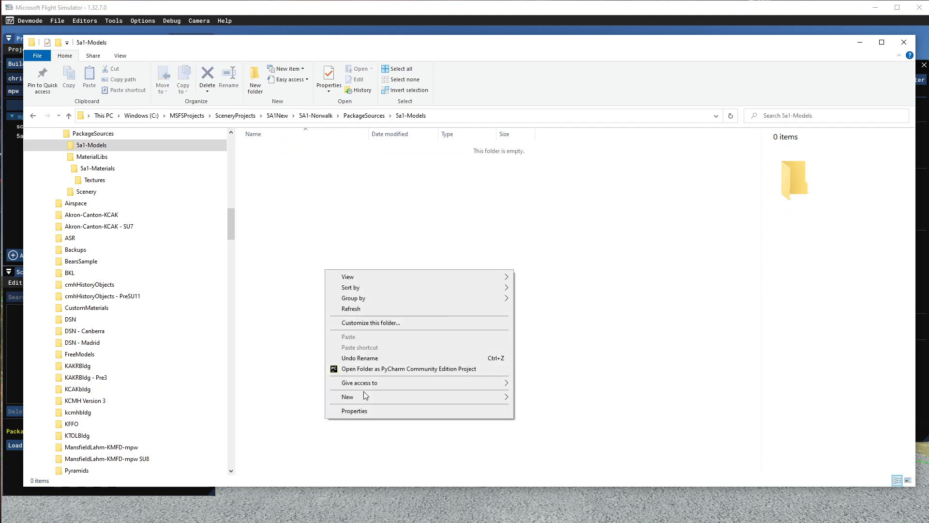
{"action": "mouse_move", "coordinate": [362, 399]}
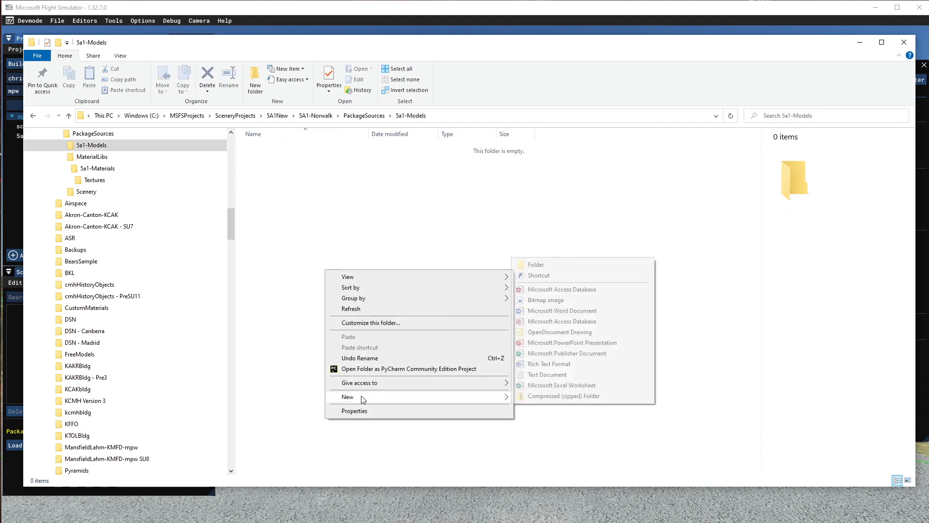
{"action": "left_click", "coordinate": [536, 266]}
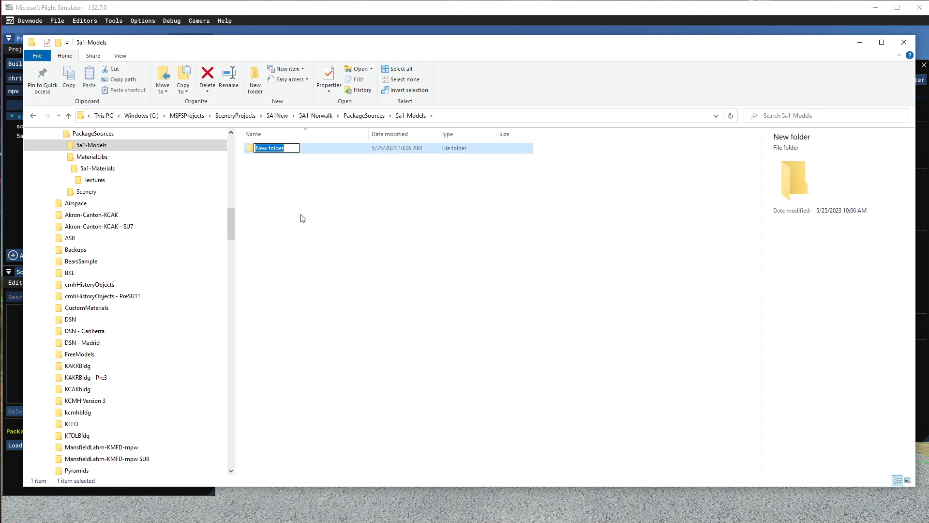
{"action": "type", "text": "texture"}
{"action": "key", "text": "Return"}
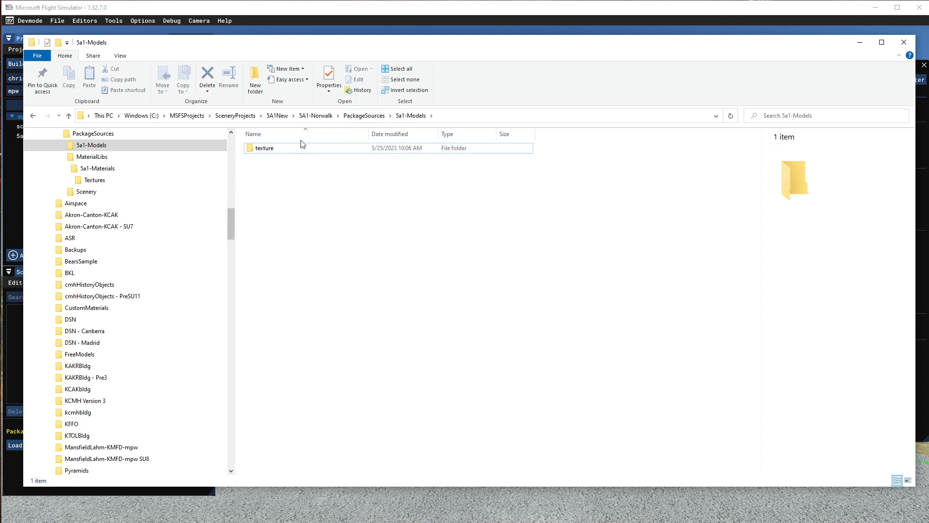
Review the PackageSources folder structure and the contents of the 5a1-Models folder.
{"action": "left_click", "coordinate": [364, 115]}
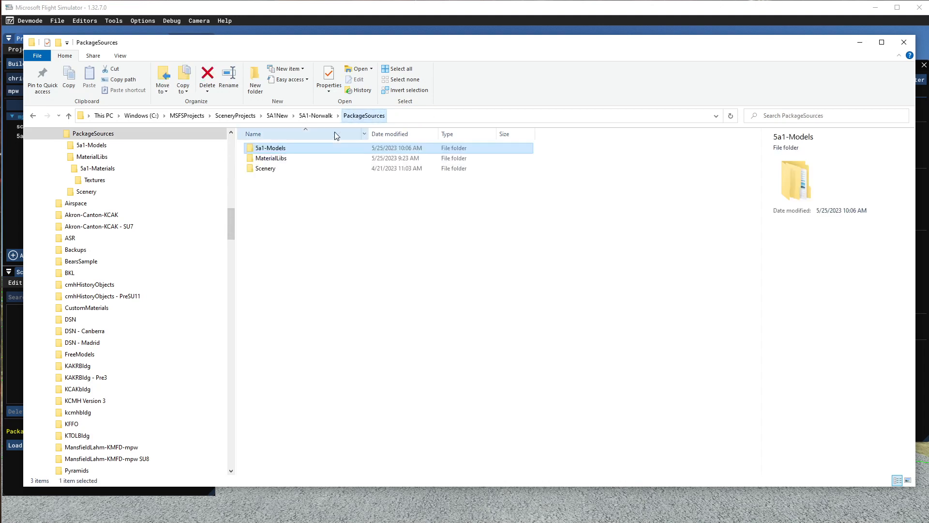
{"action": "double_click", "coordinate": [283, 150]}
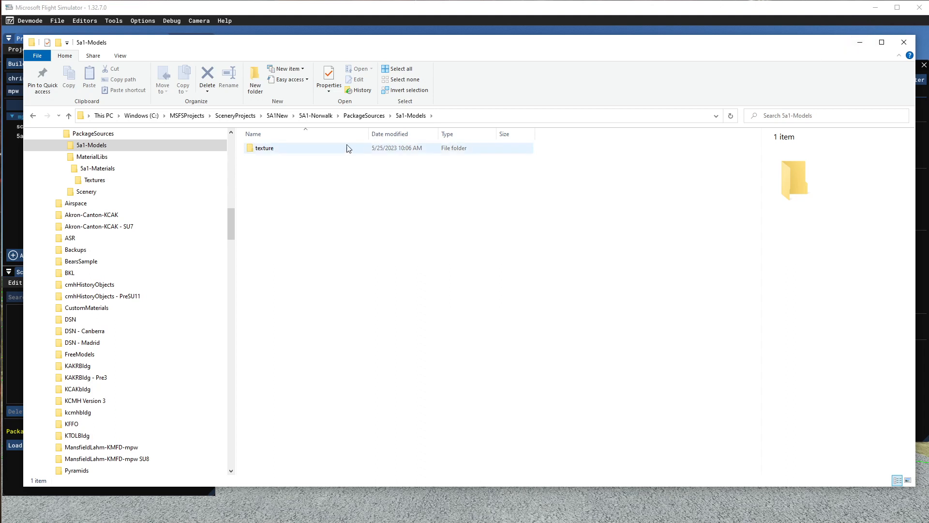
{"action": "left_click", "coordinate": [351, 116]}
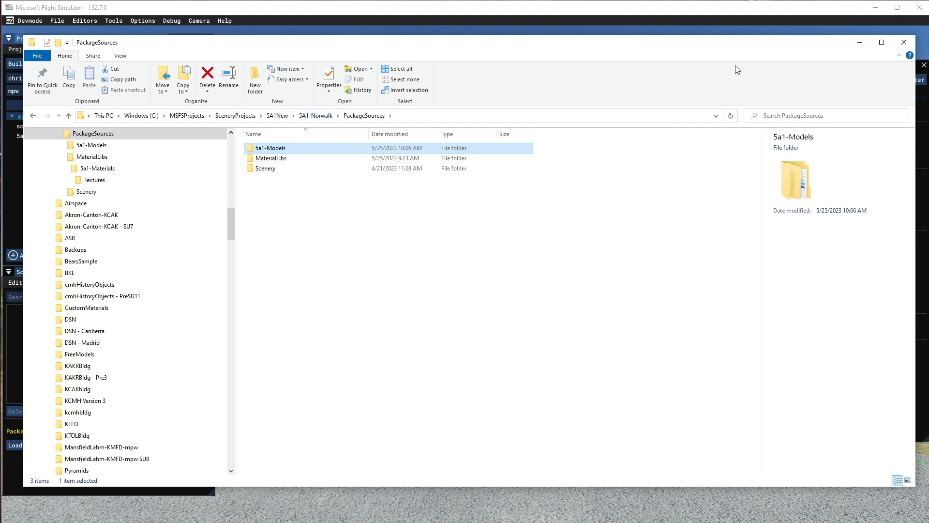
Back in Microsoft Flight Simulator, add a custom asset group named 5a1-modellib of type ModelLib to the mpw-airport-5a1-norwalk package.
{"action": "left_click", "coordinate": [861, 43]}
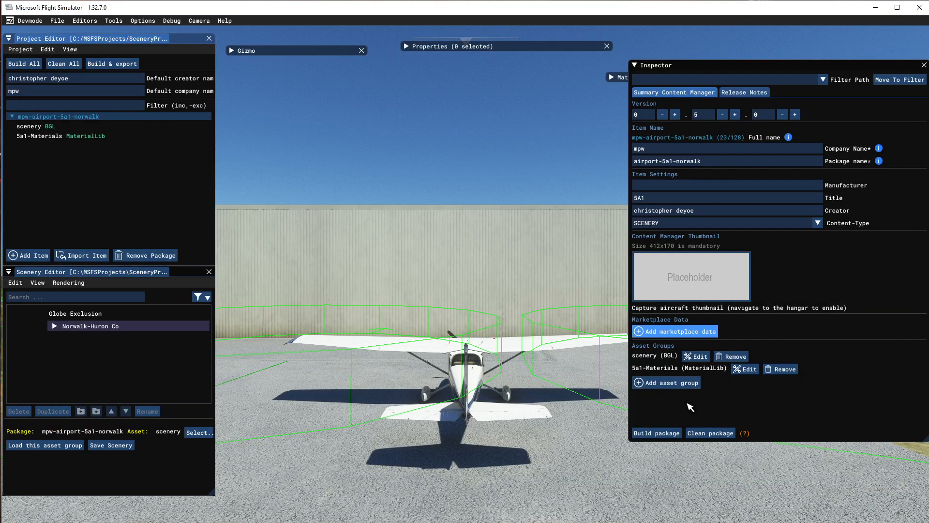
{"action": "left_click", "coordinate": [663, 383]}
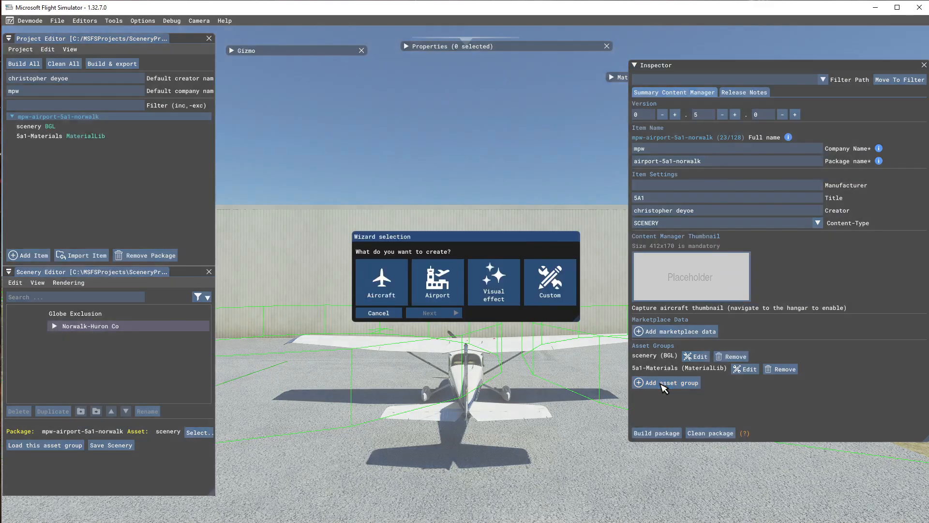
{"action": "left_click", "coordinate": [552, 292]}
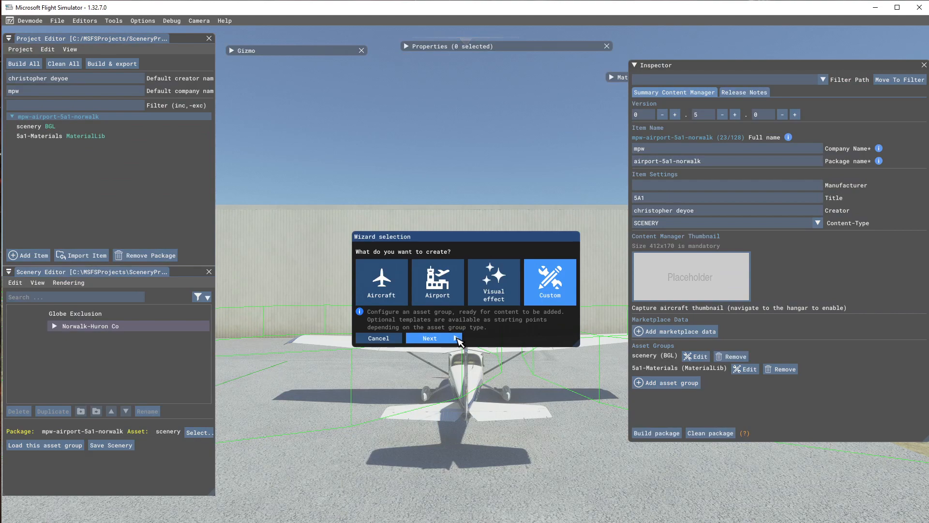
{"action": "left_click", "coordinate": [457, 340]}
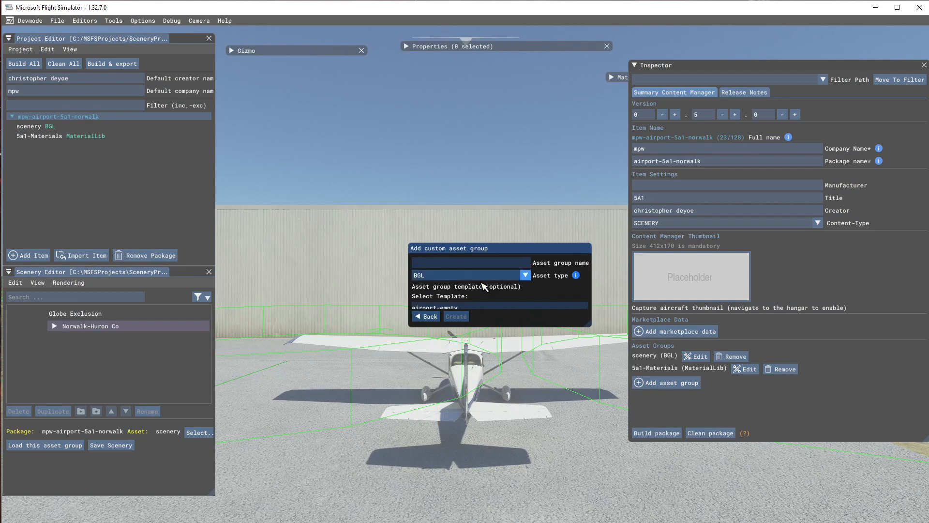
{"action": "left_click", "coordinate": [525, 275]}
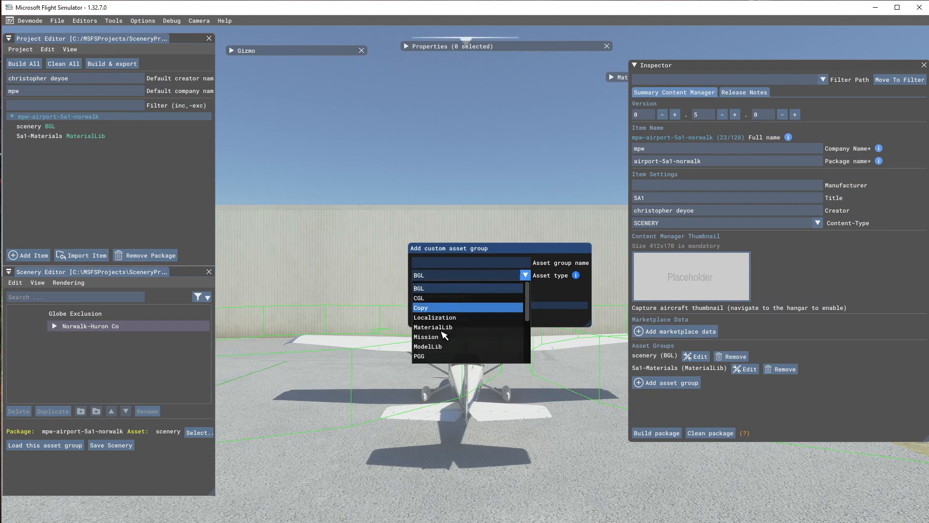
{"action": "left_click", "coordinate": [434, 347]}
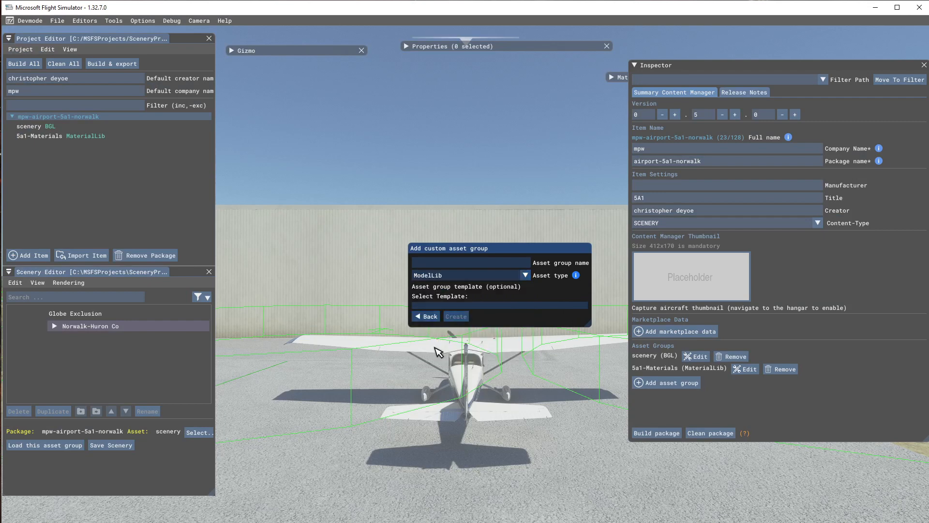
{"action": "left_click", "coordinate": [437, 268]}
{"action": "type", "text": "5a1-modellib"}
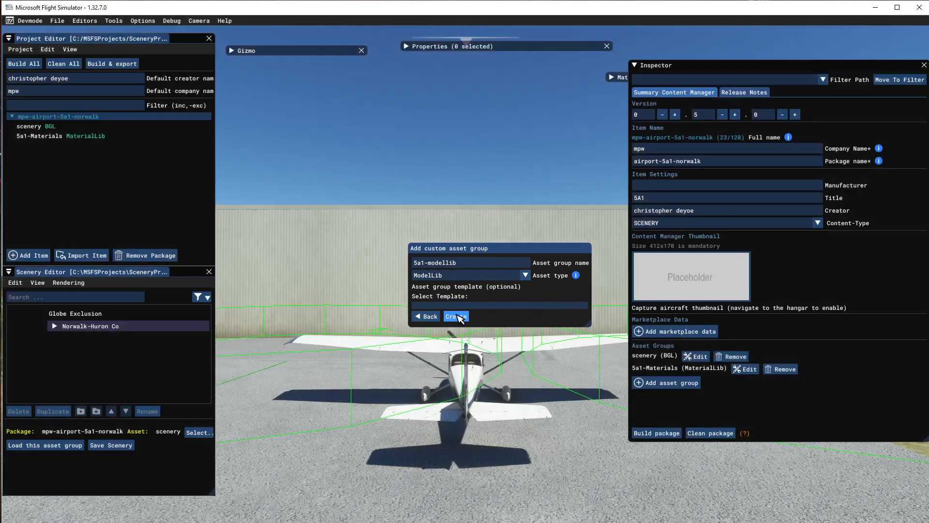
{"action": "left_click", "coordinate": [458, 316]}
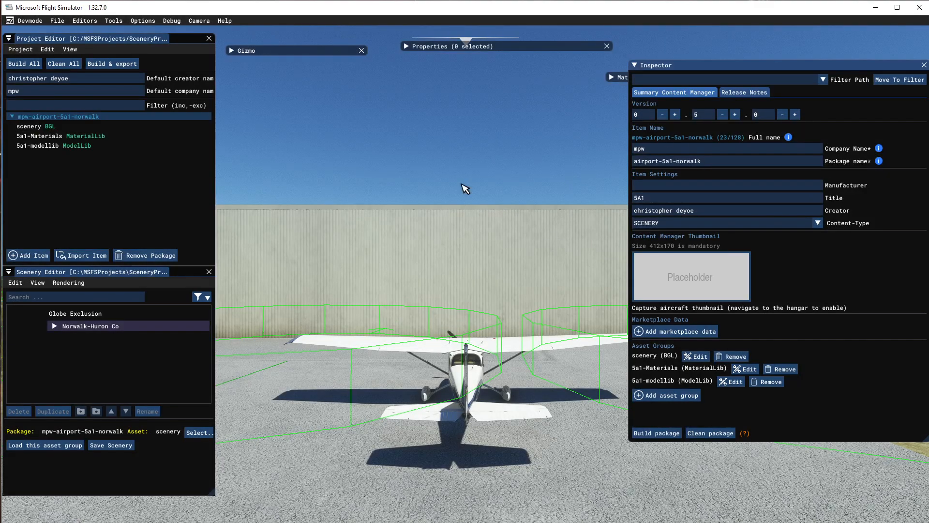
Set the asset directory of the 5a1-modellib group to the 5a1-Models folder inside PackageSources.
{"action": "left_click", "coordinate": [74, 147]}
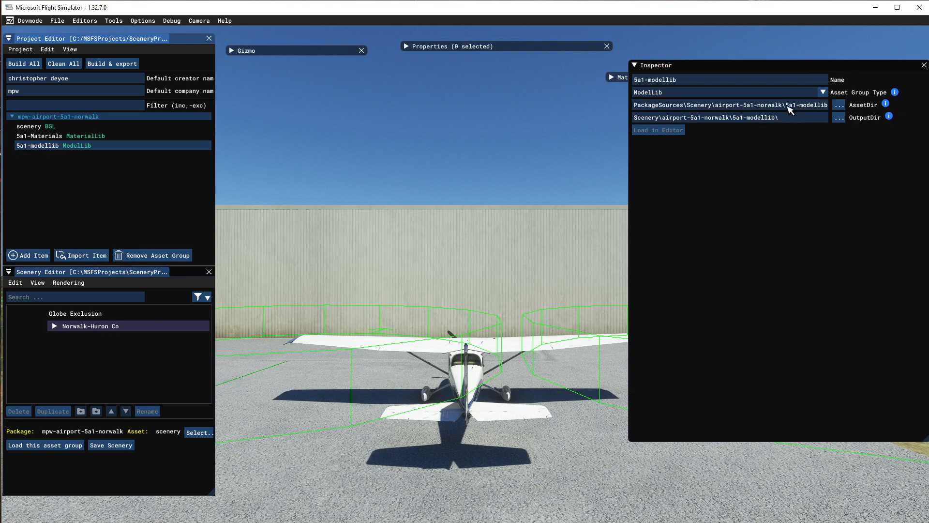
{"action": "left_click", "coordinate": [838, 105]}
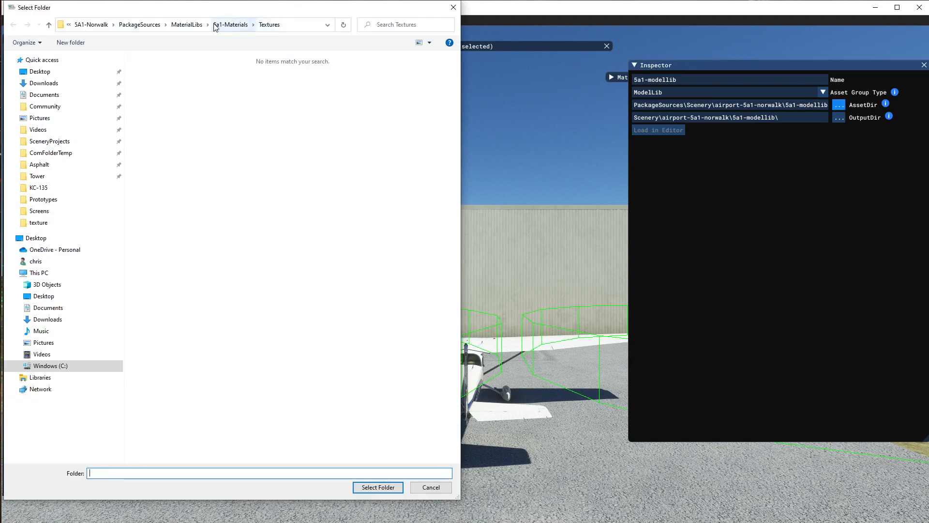
{"action": "left_click", "coordinate": [189, 24]}
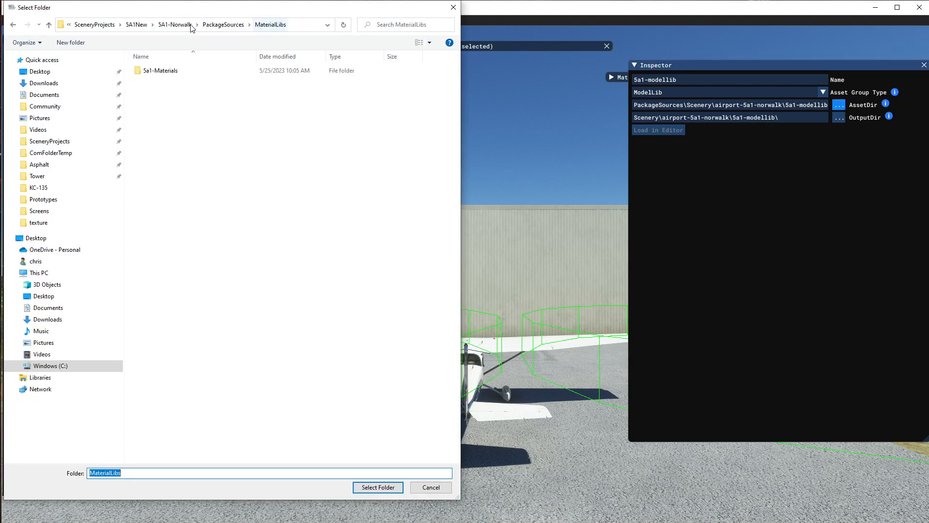
{"action": "left_click", "coordinate": [224, 24]}
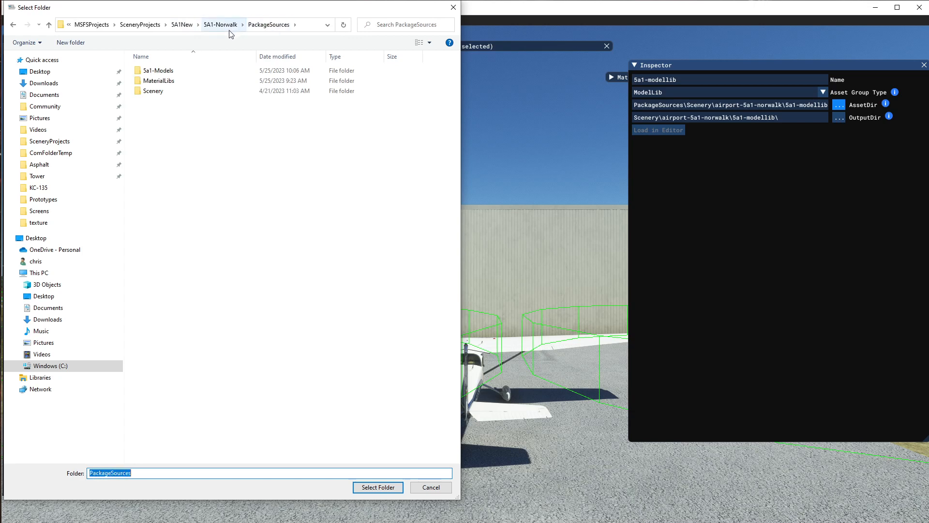
{"action": "left_click", "coordinate": [161, 72]}
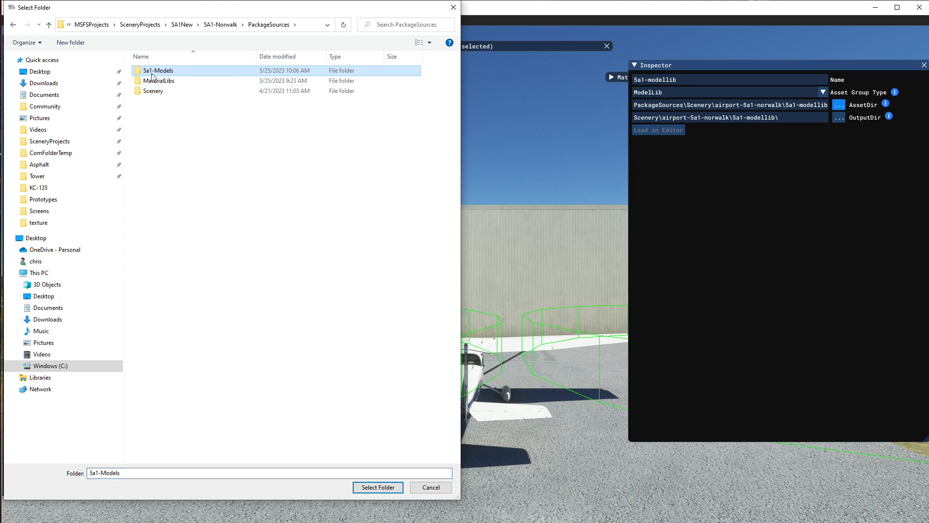
{"action": "left_click", "coordinate": [374, 487]}
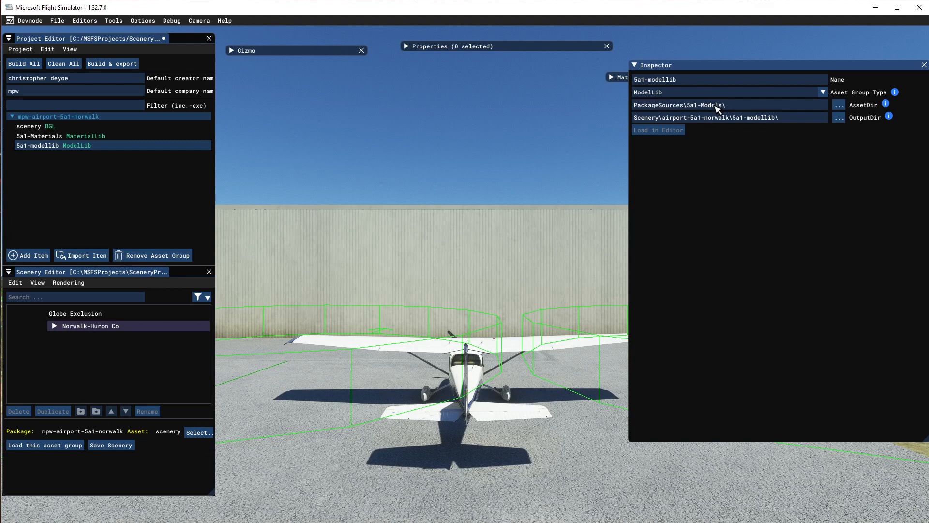
Collapse the Inspector, save the scenery and clear all messages from the developer console.
{"action": "left_click", "coordinate": [635, 65]}
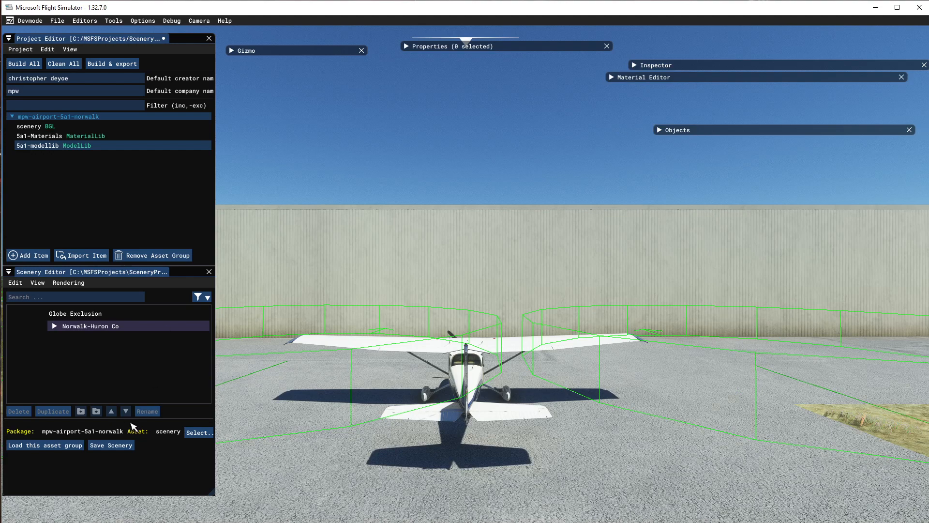
{"action": "left_click", "coordinate": [109, 446]}
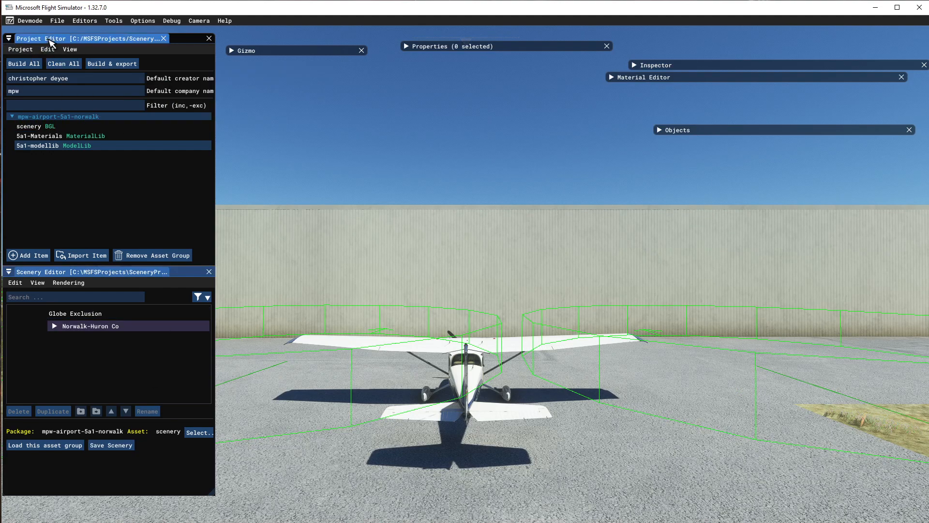
{"action": "left_click", "coordinate": [174, 22]}
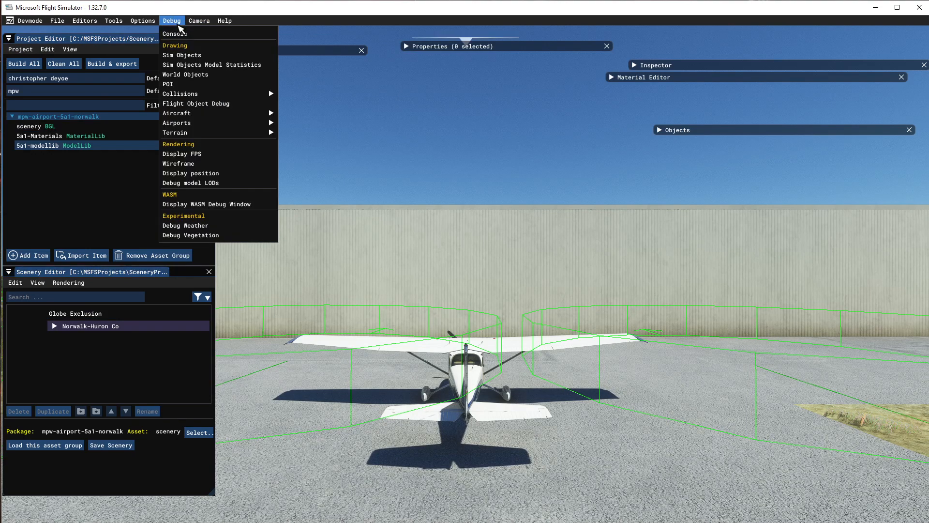
{"action": "left_click", "coordinate": [183, 34]}
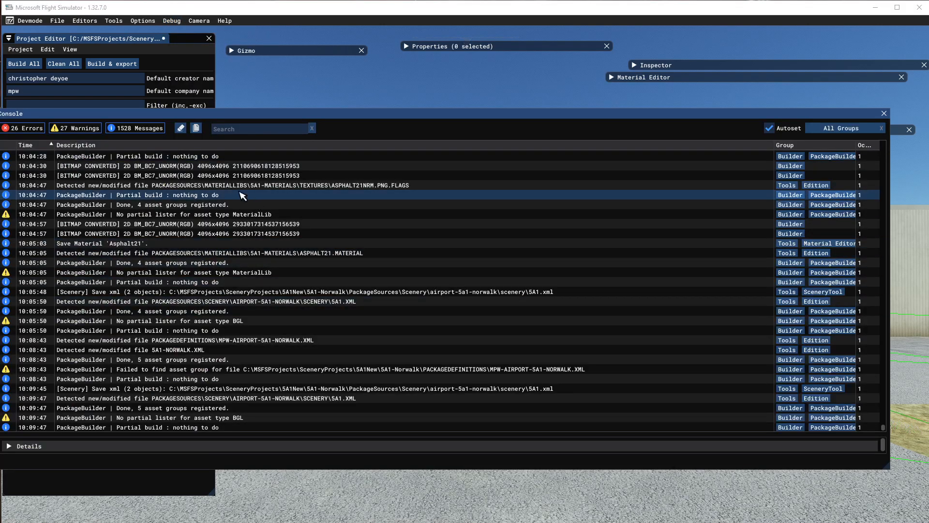
{"action": "left_click", "coordinate": [181, 129]}
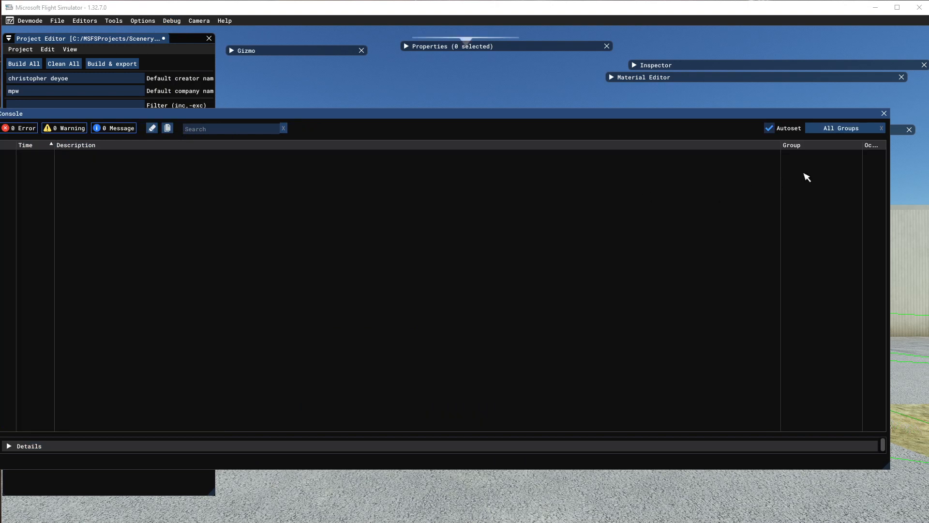
{"action": "left_click", "coordinate": [884, 113]}
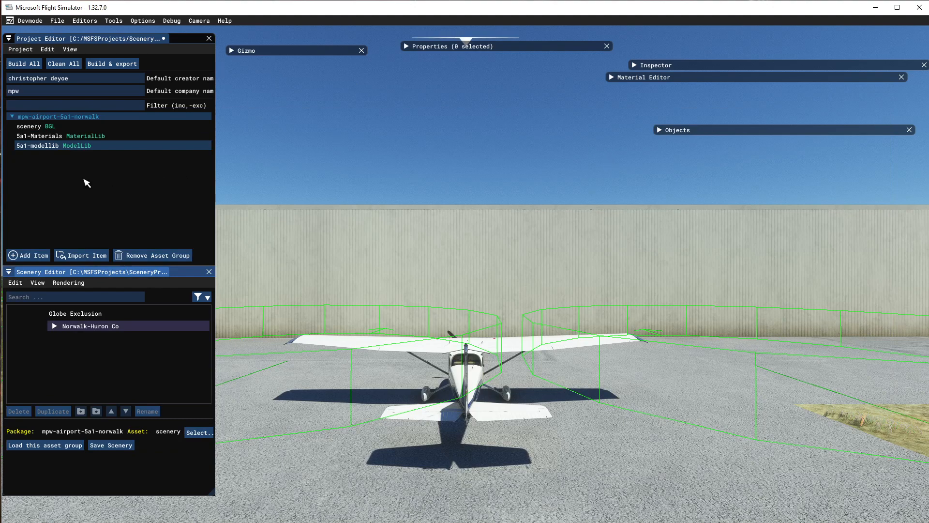
Build the mpw-airport-5a1-norwalk package, saving the project first, and check the build messages in the console before closing it.
{"action": "left_click", "coordinate": [48, 118]}
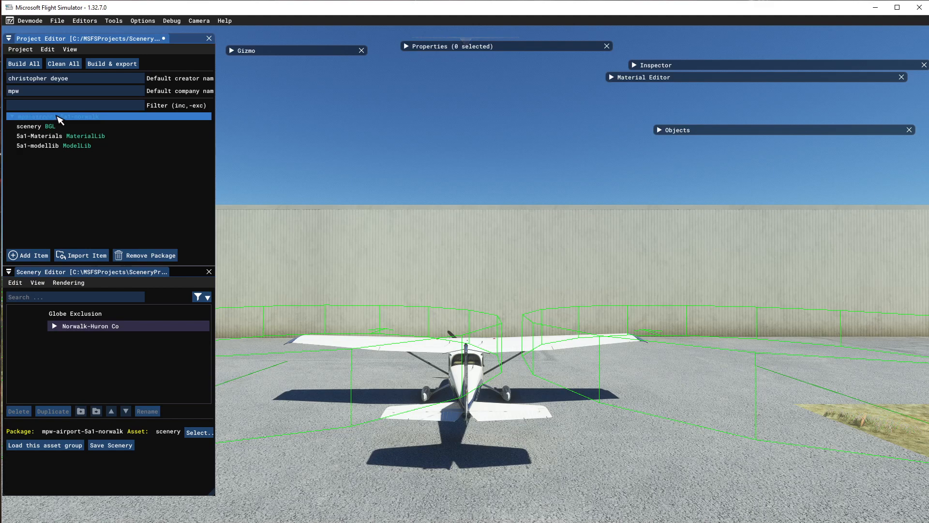
{"action": "left_click", "coordinate": [634, 65]}
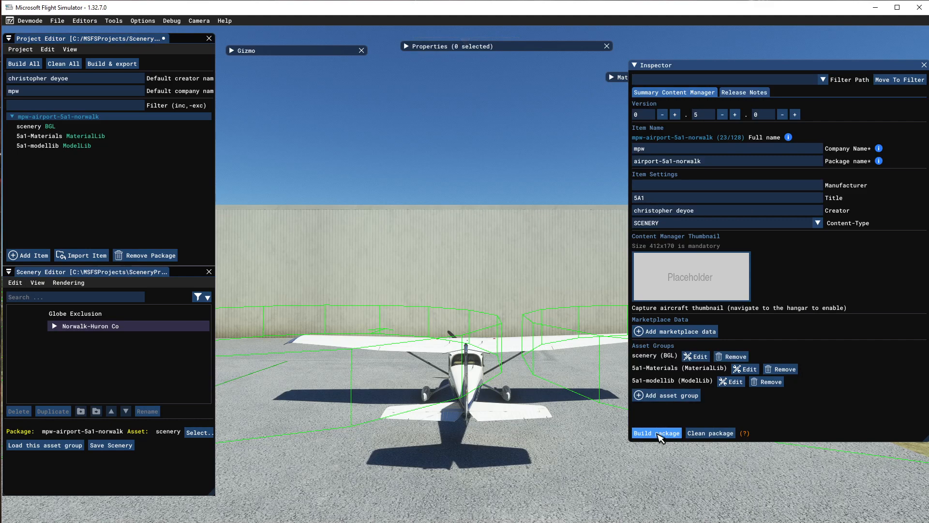
{"action": "left_click", "coordinate": [658, 434]}
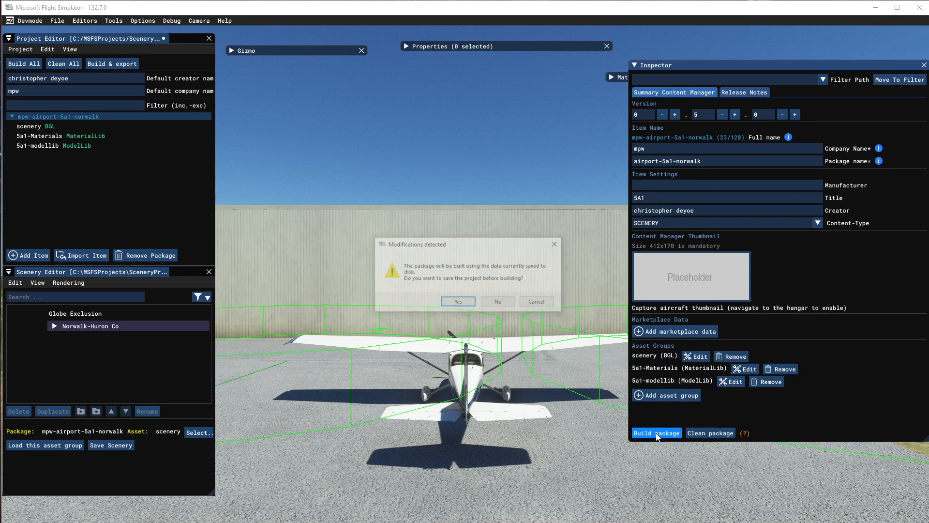
{"action": "left_click", "coordinate": [458, 303]}
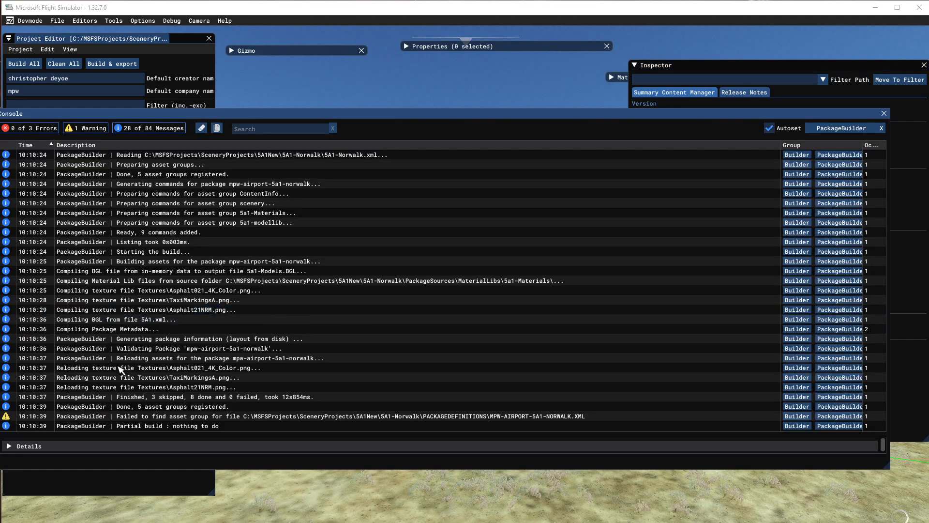
{"action": "left_click", "coordinate": [19, 129]}
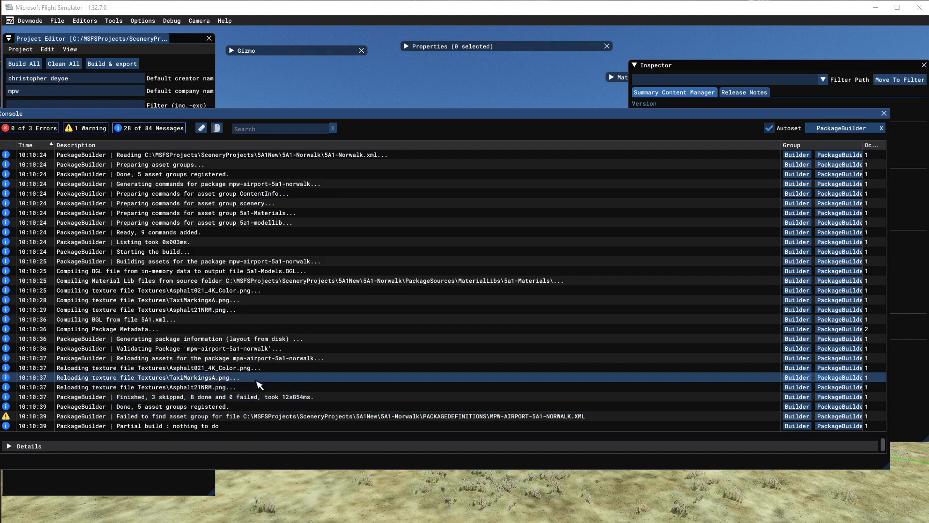
{"action": "left_click", "coordinate": [248, 415]}
{"action": "left_click", "coordinate": [228, 397]}
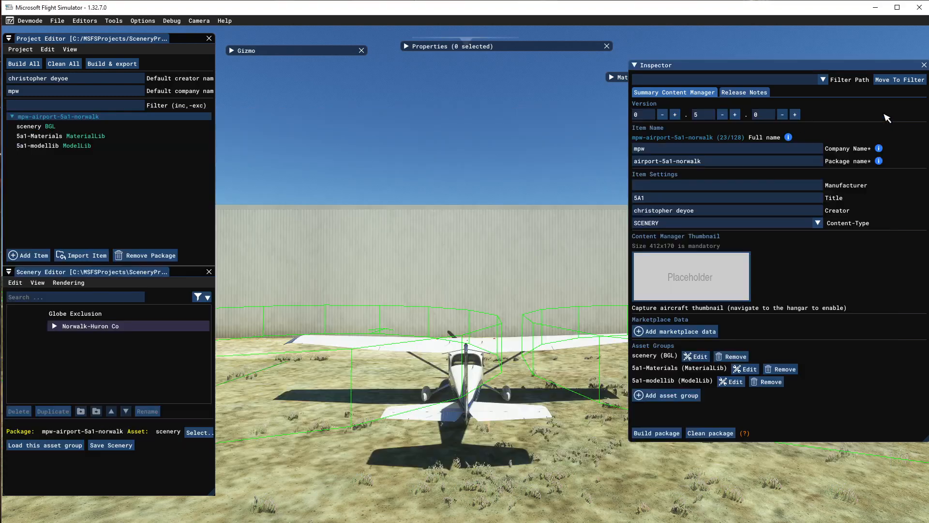
{"action": "left_click", "coordinate": [884, 115]}
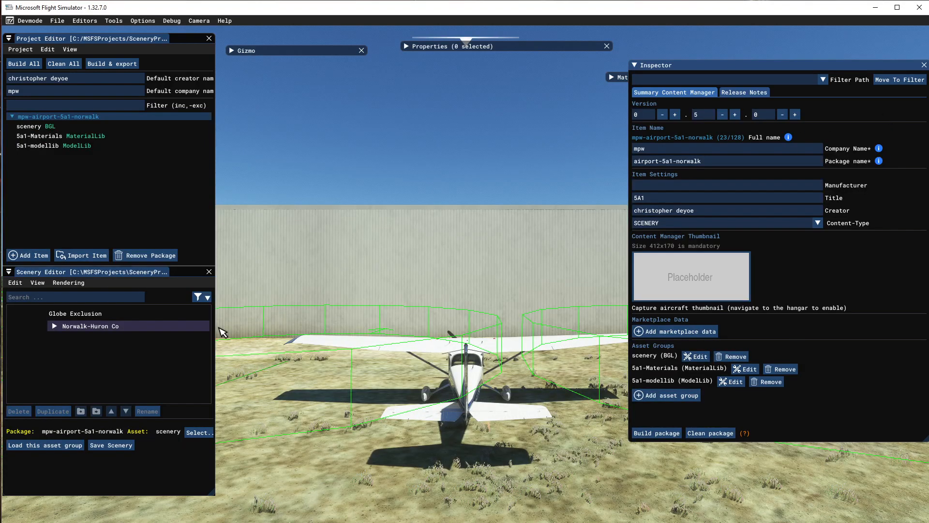